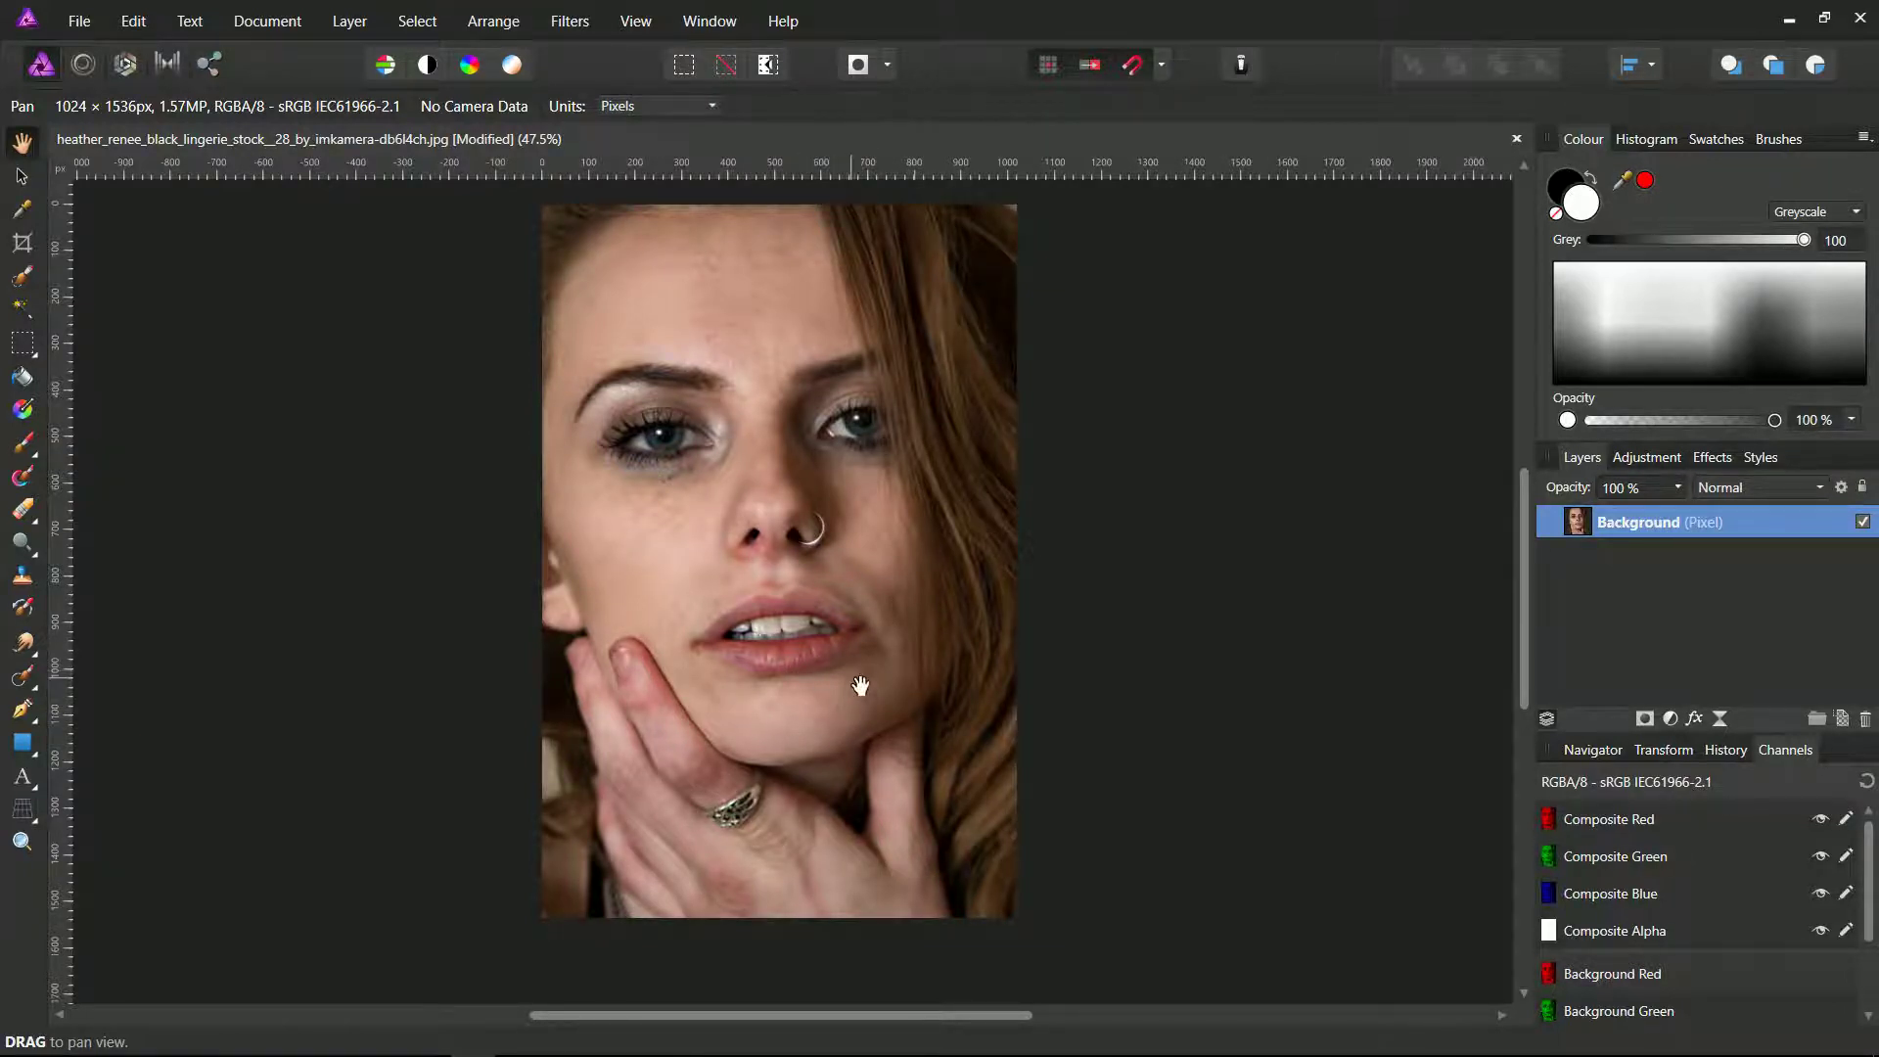
Examine the portrait's skin up close around the chin, lips, nose and eyes for blemishes and uneven tones.
scroll(852, 656, up, 6)
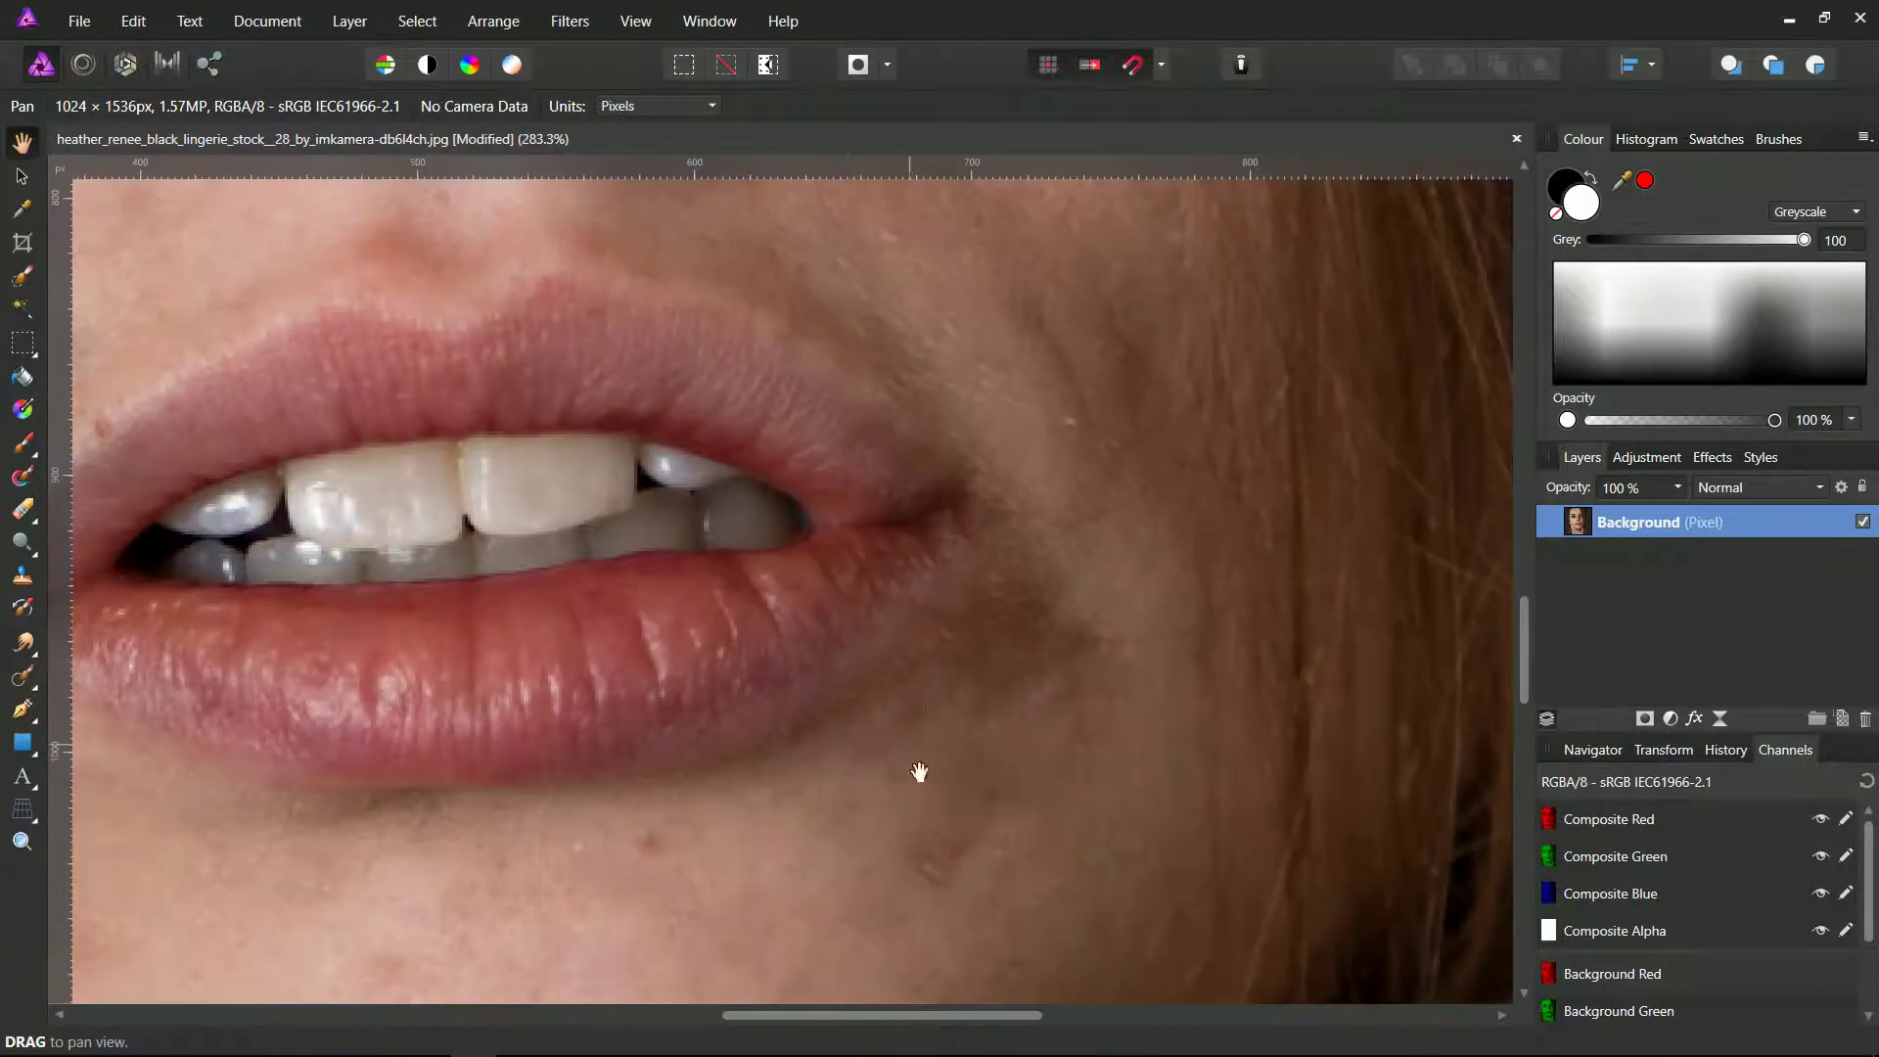
scroll(927, 755, down, 2)
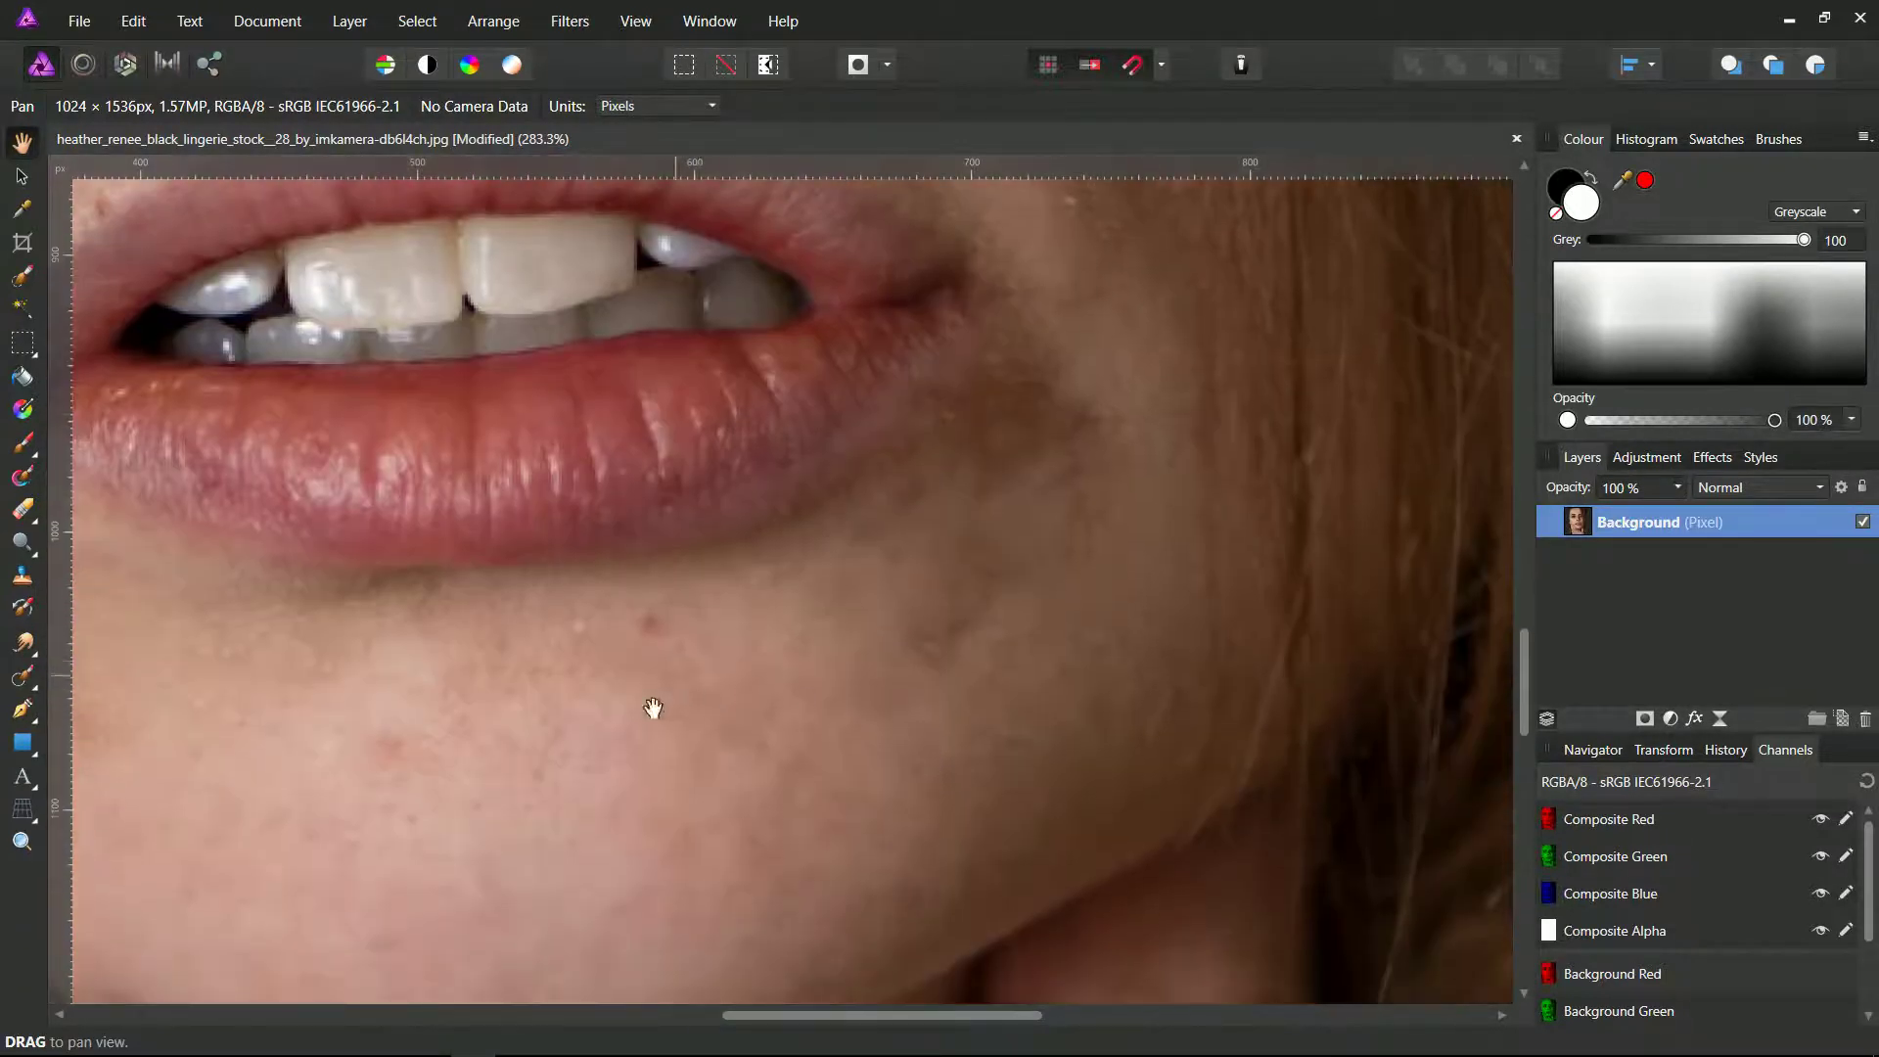
scroll(654, 708, down, 2)
scroll(395, 701, left, 1)
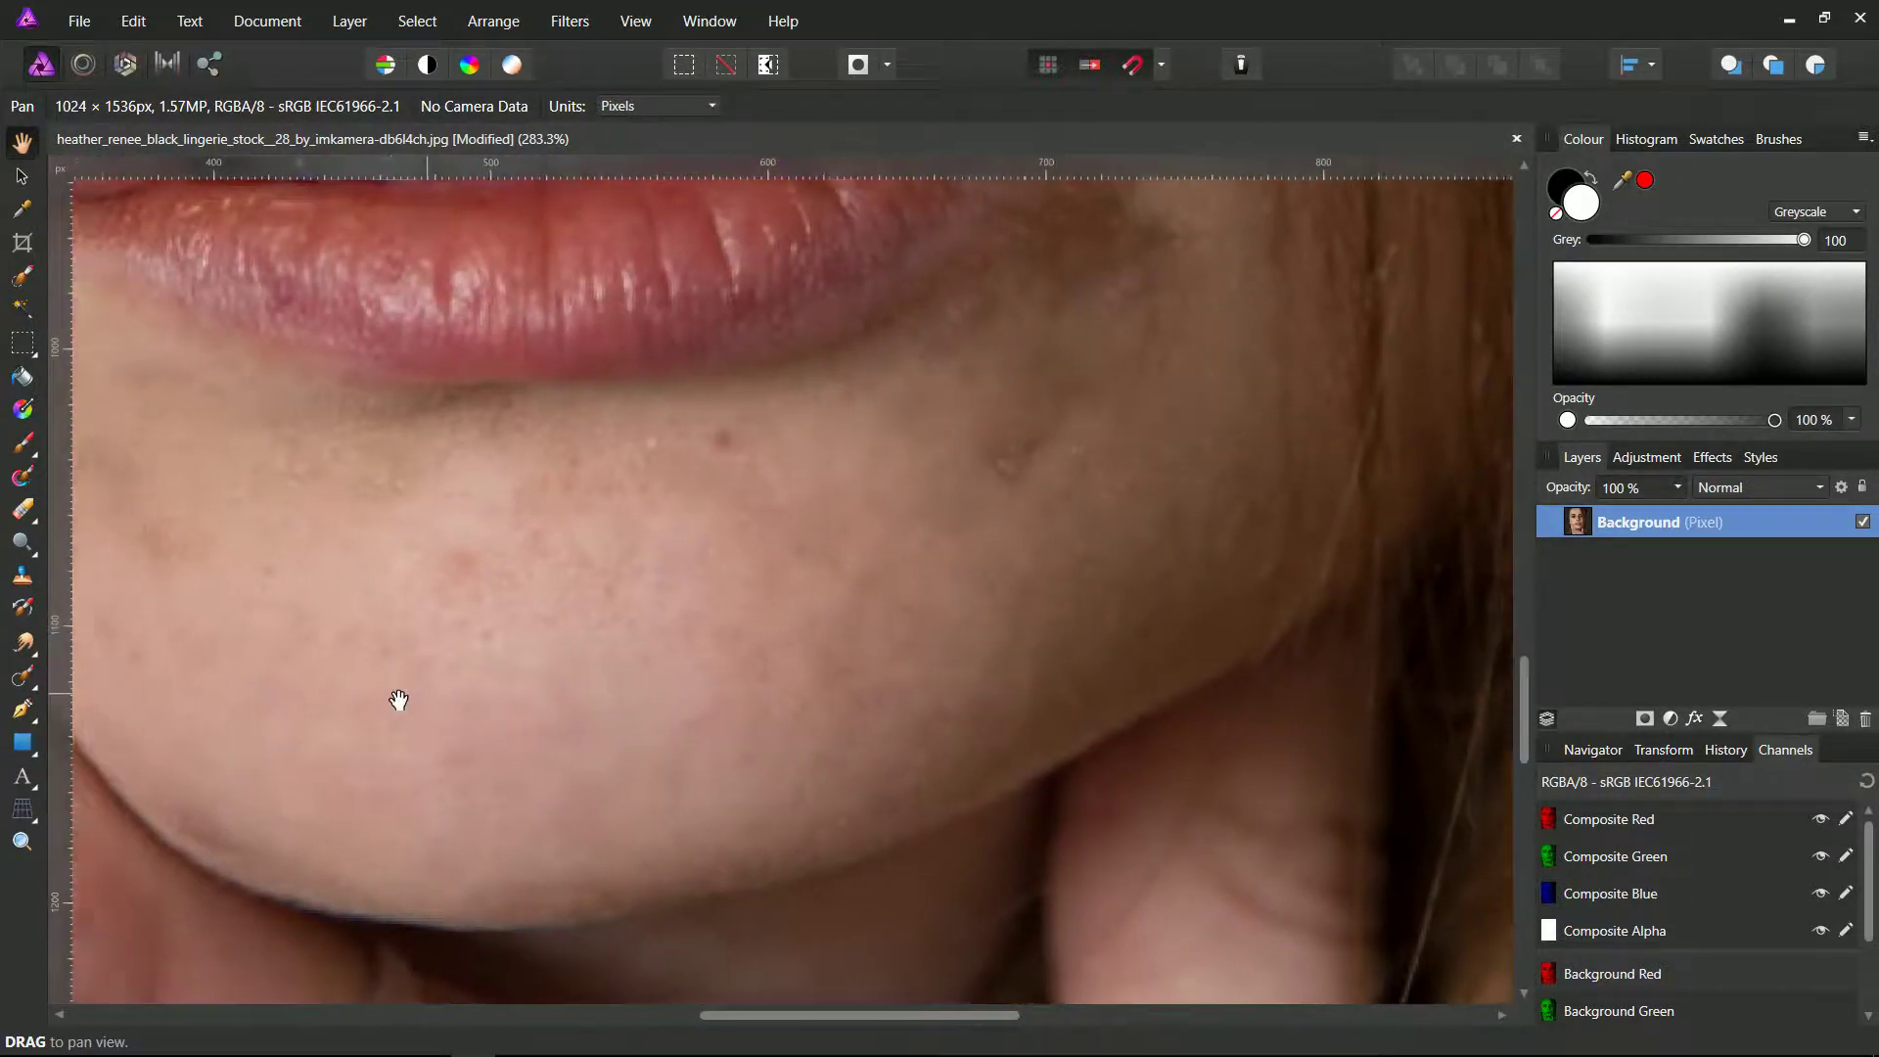
scroll(398, 701, left, 3)
scroll(398, 701, up, 2)
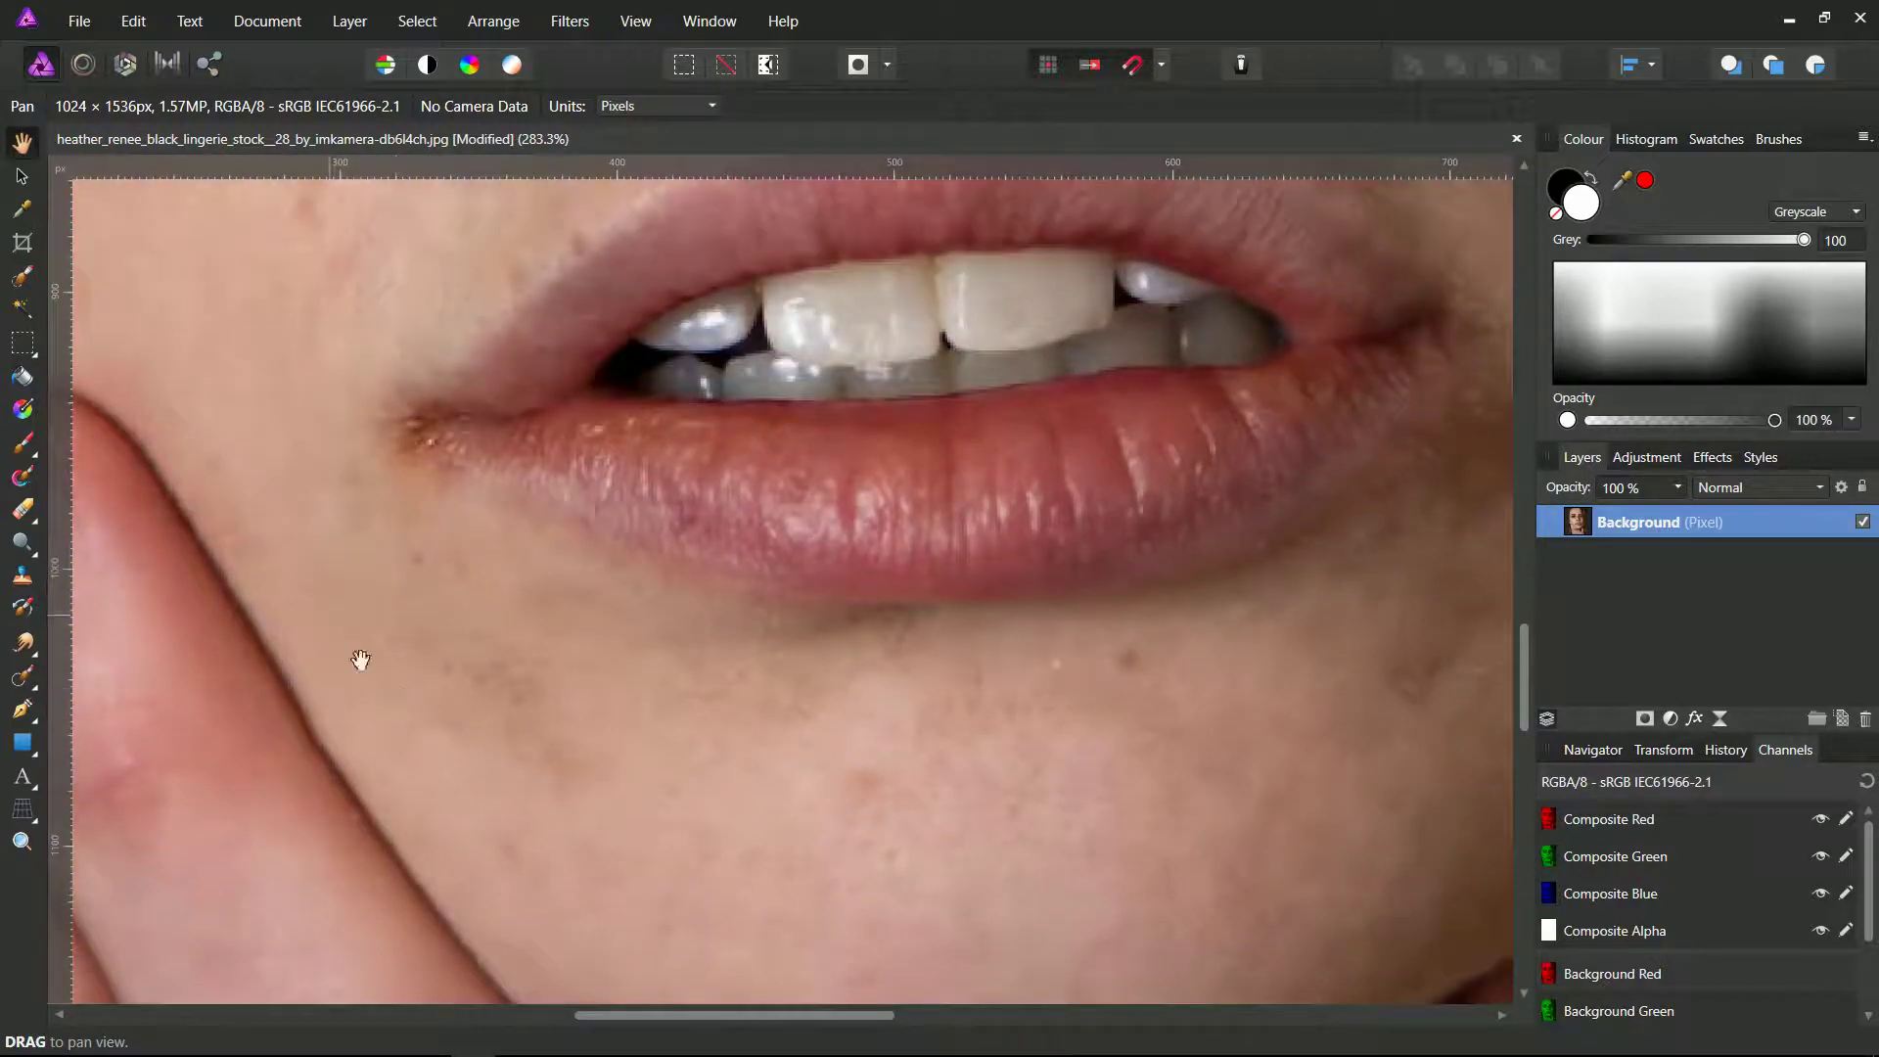
scroll(476, 726, up, 4)
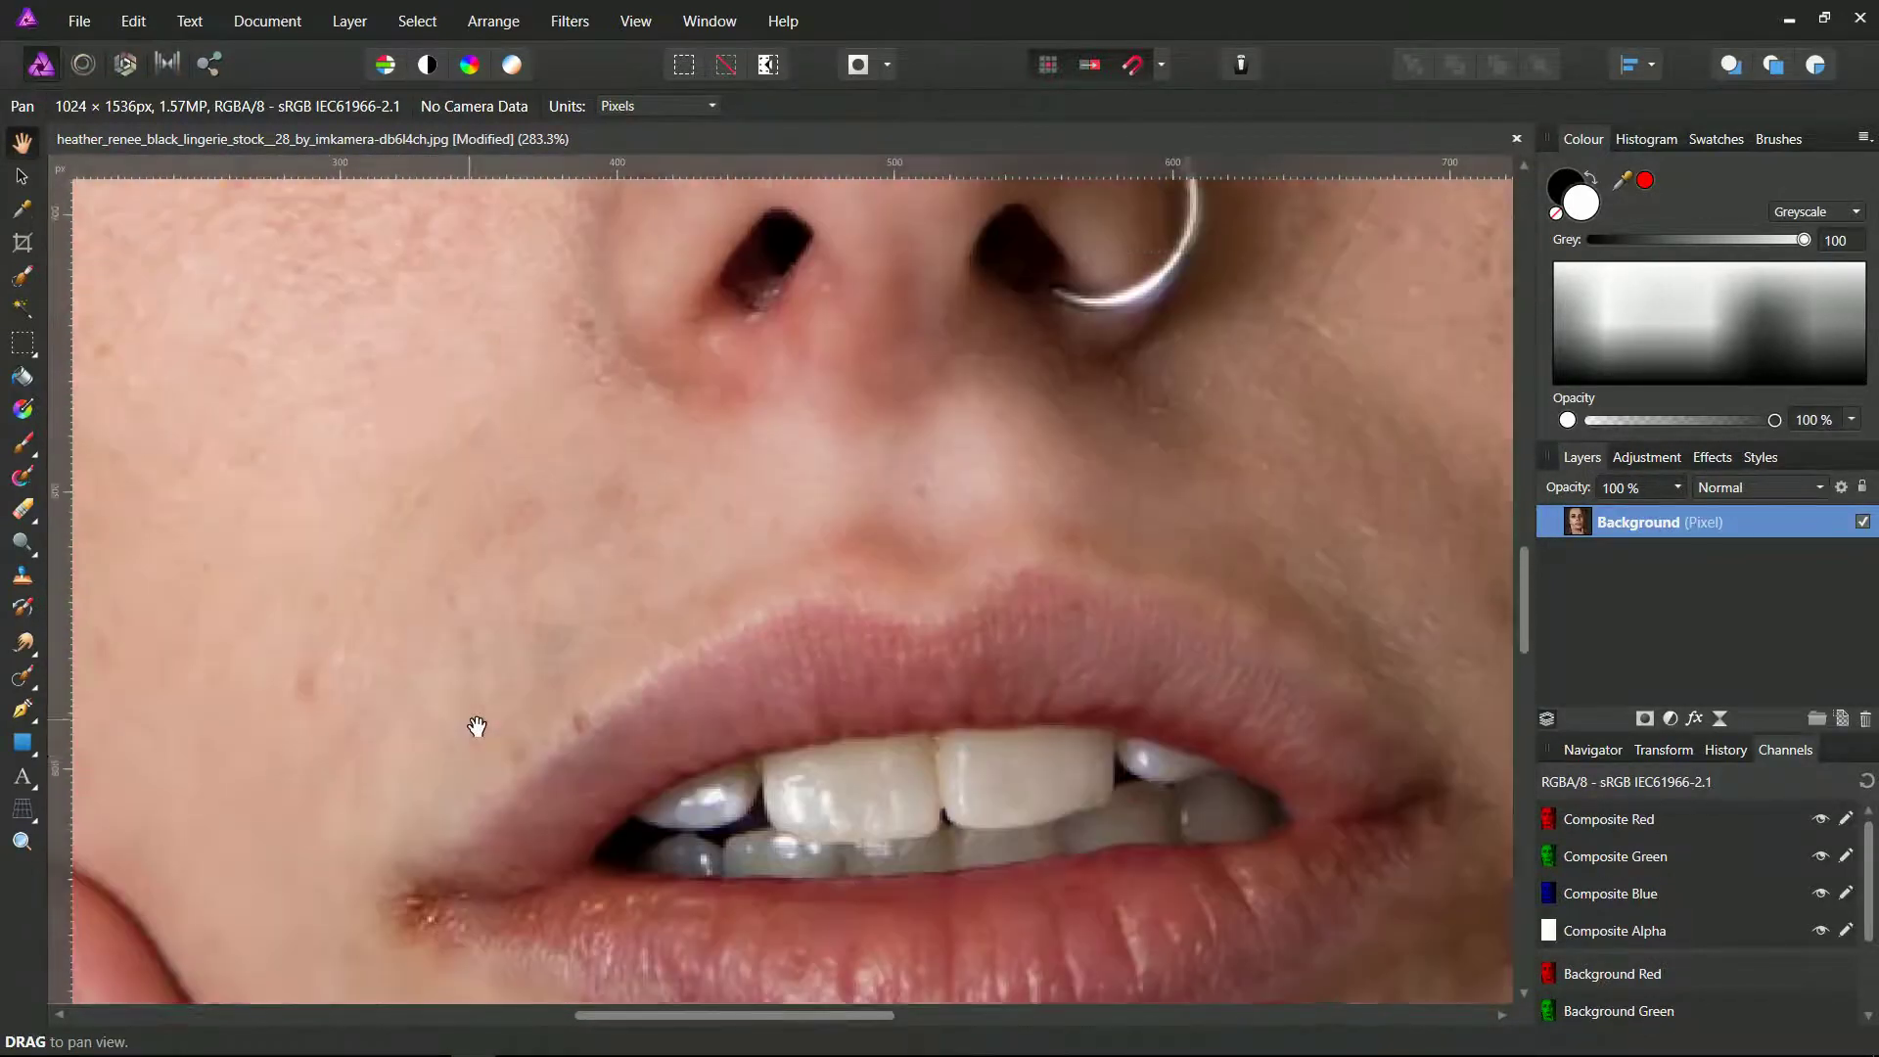
scroll(476, 726, up, 5)
scroll(392, 554, left, 1)
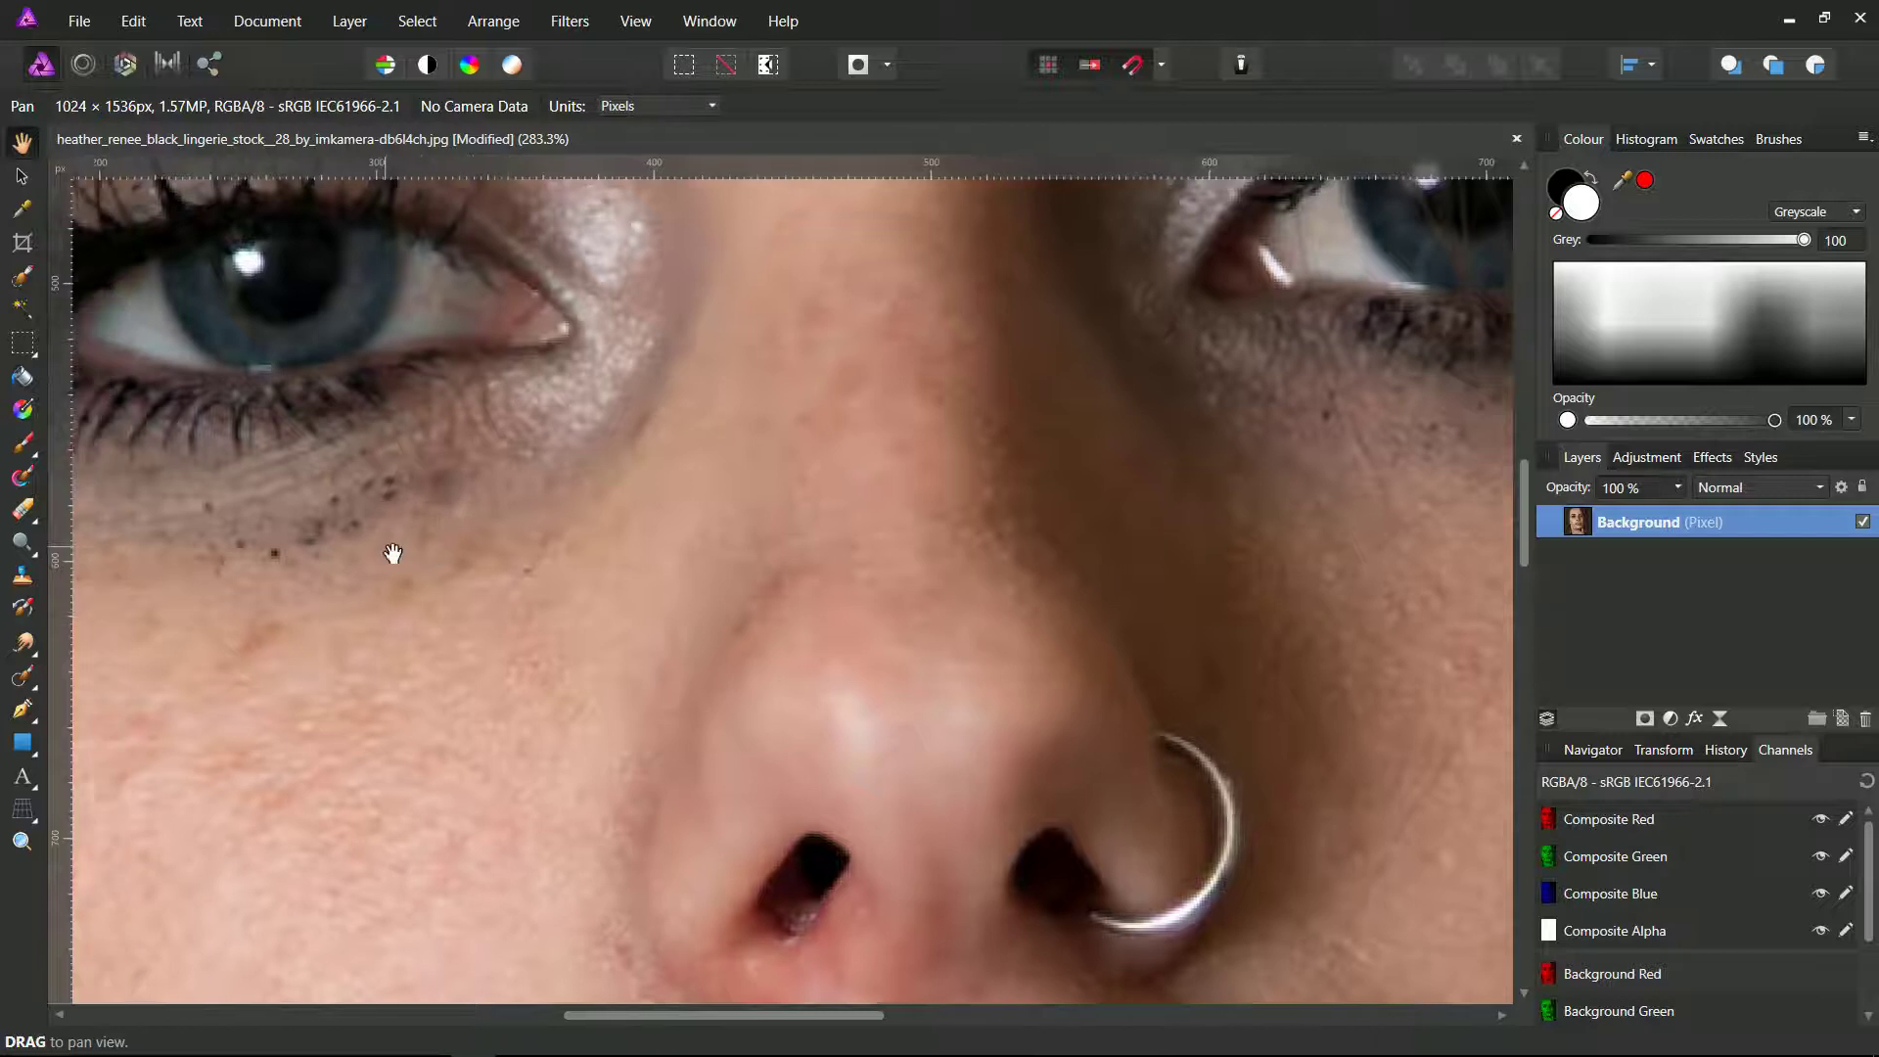
scroll(393, 554, down, 1)
scroll(392, 554, left, 2)
scroll(393, 554, up, 2)
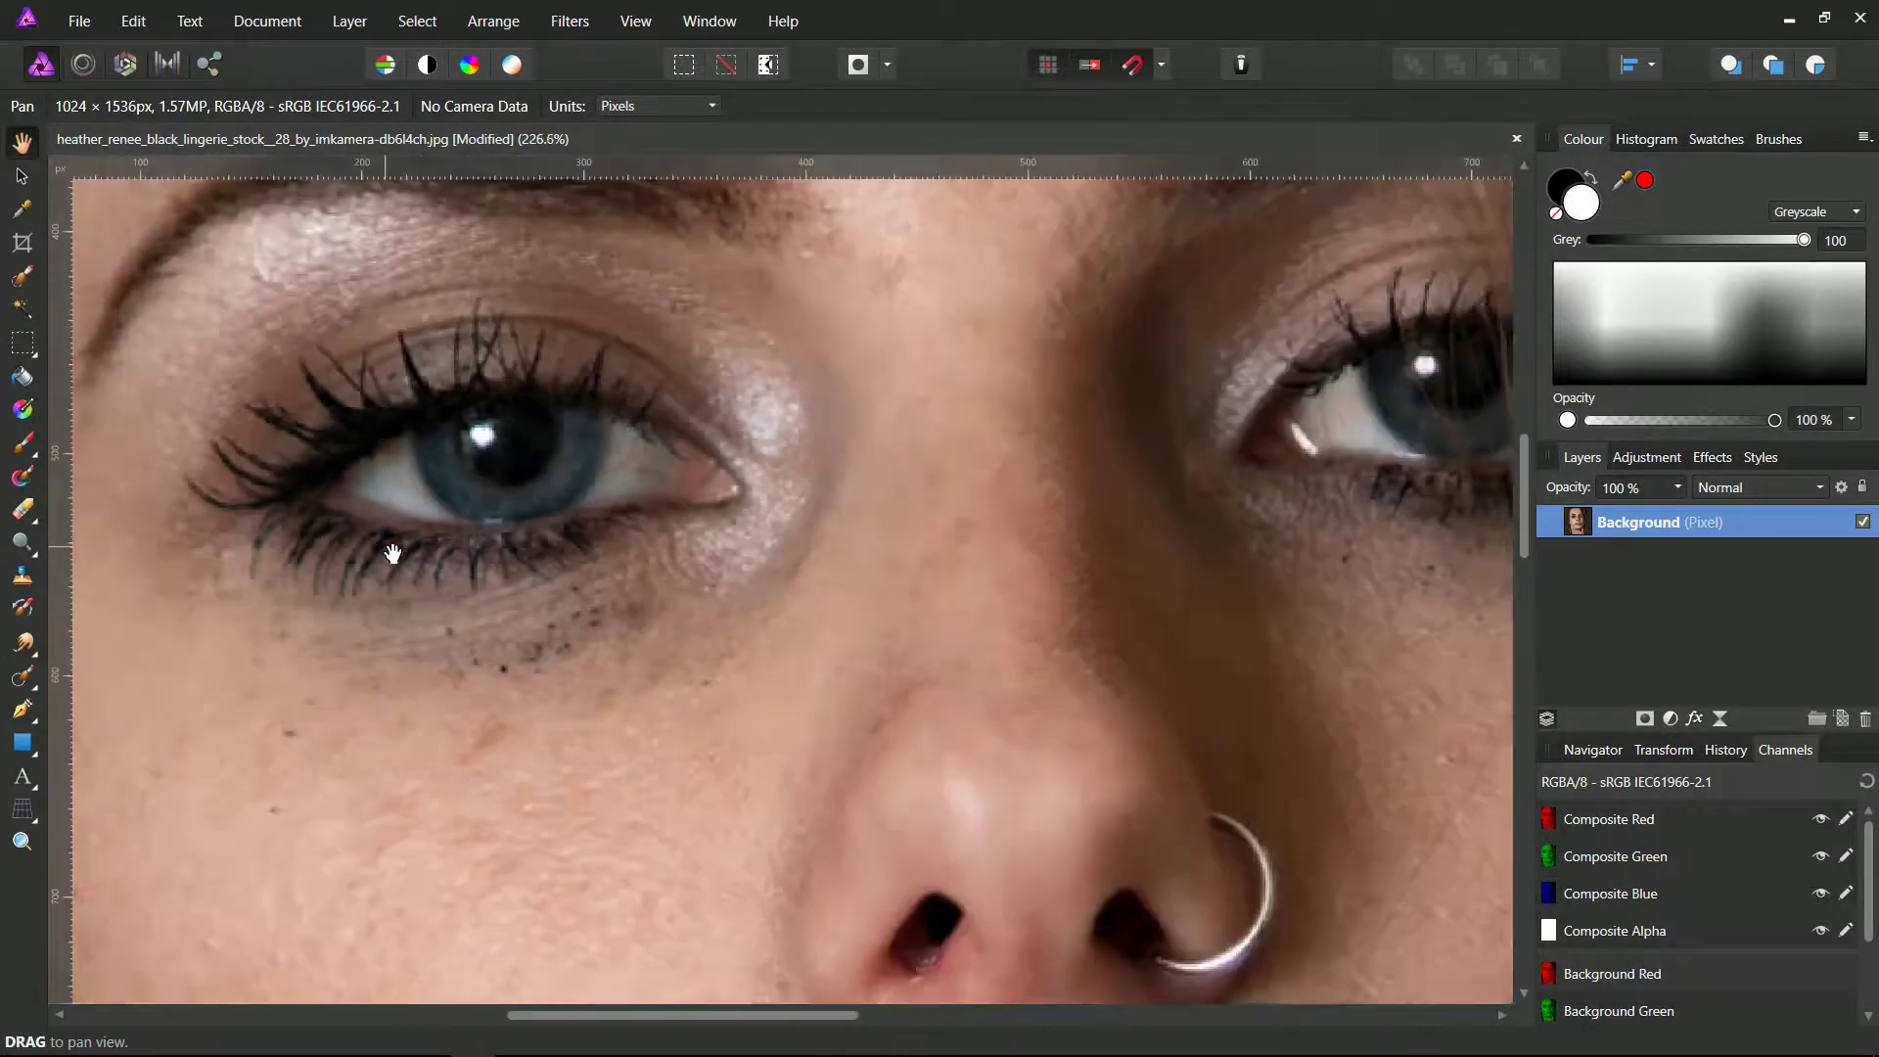
scroll(392, 554, down, 3)
scroll(392, 554, right, 1)
scroll(393, 553, left, 5)
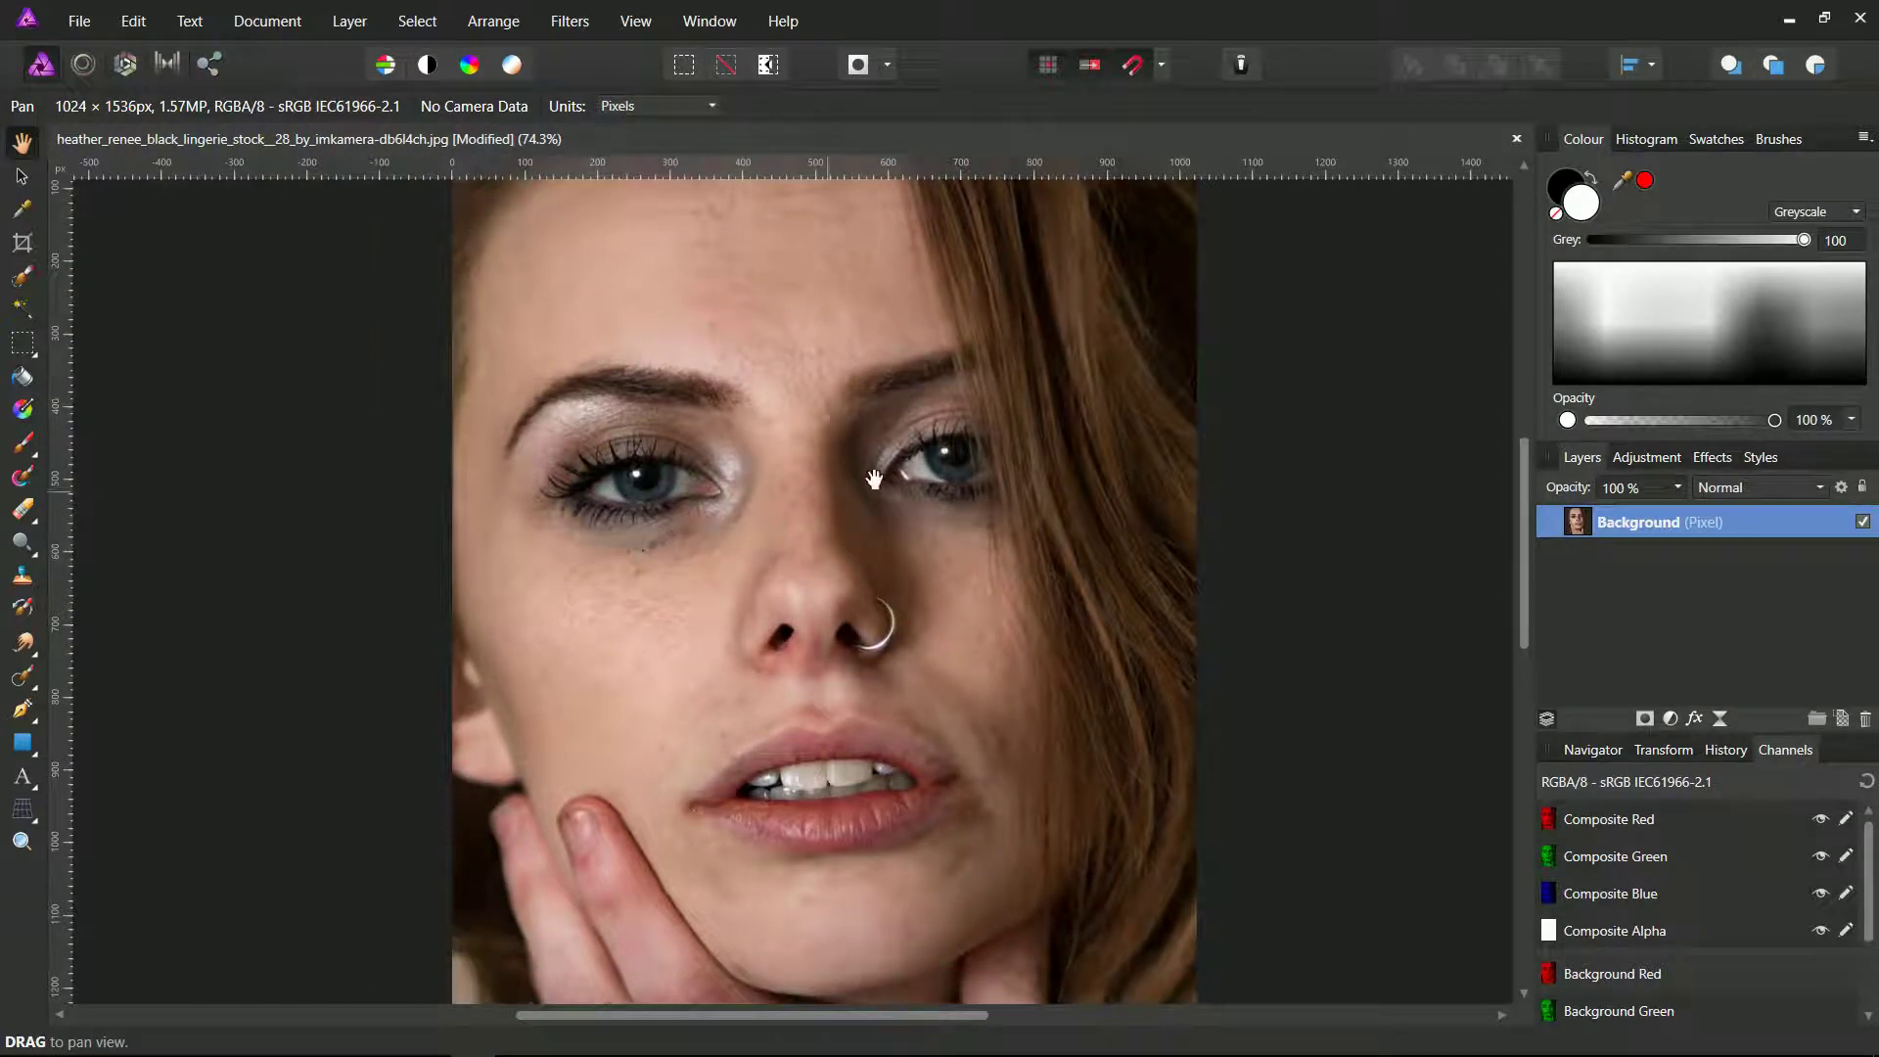
Activate the Paint Mixer Brush, clean it and reload it with black over the cheek below the eye.
click(23, 477)
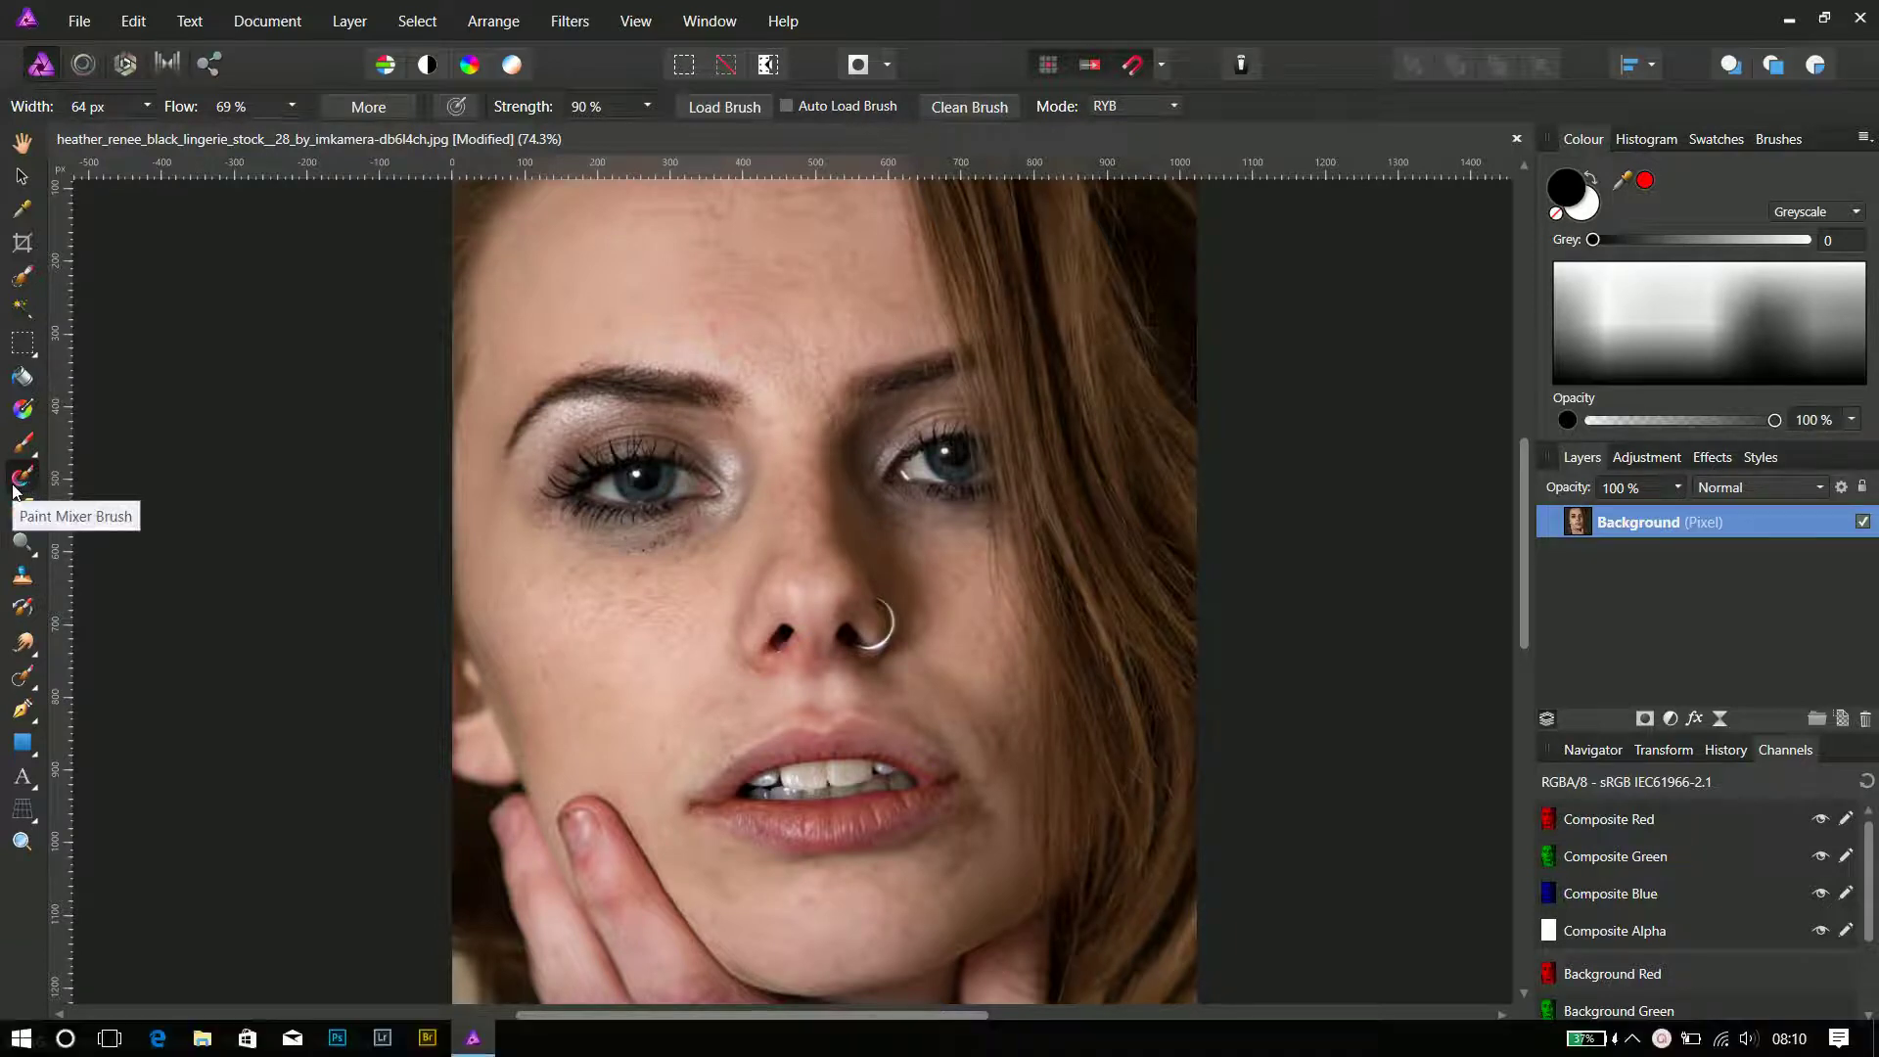
click(643, 587)
scroll(643, 588, up, 6)
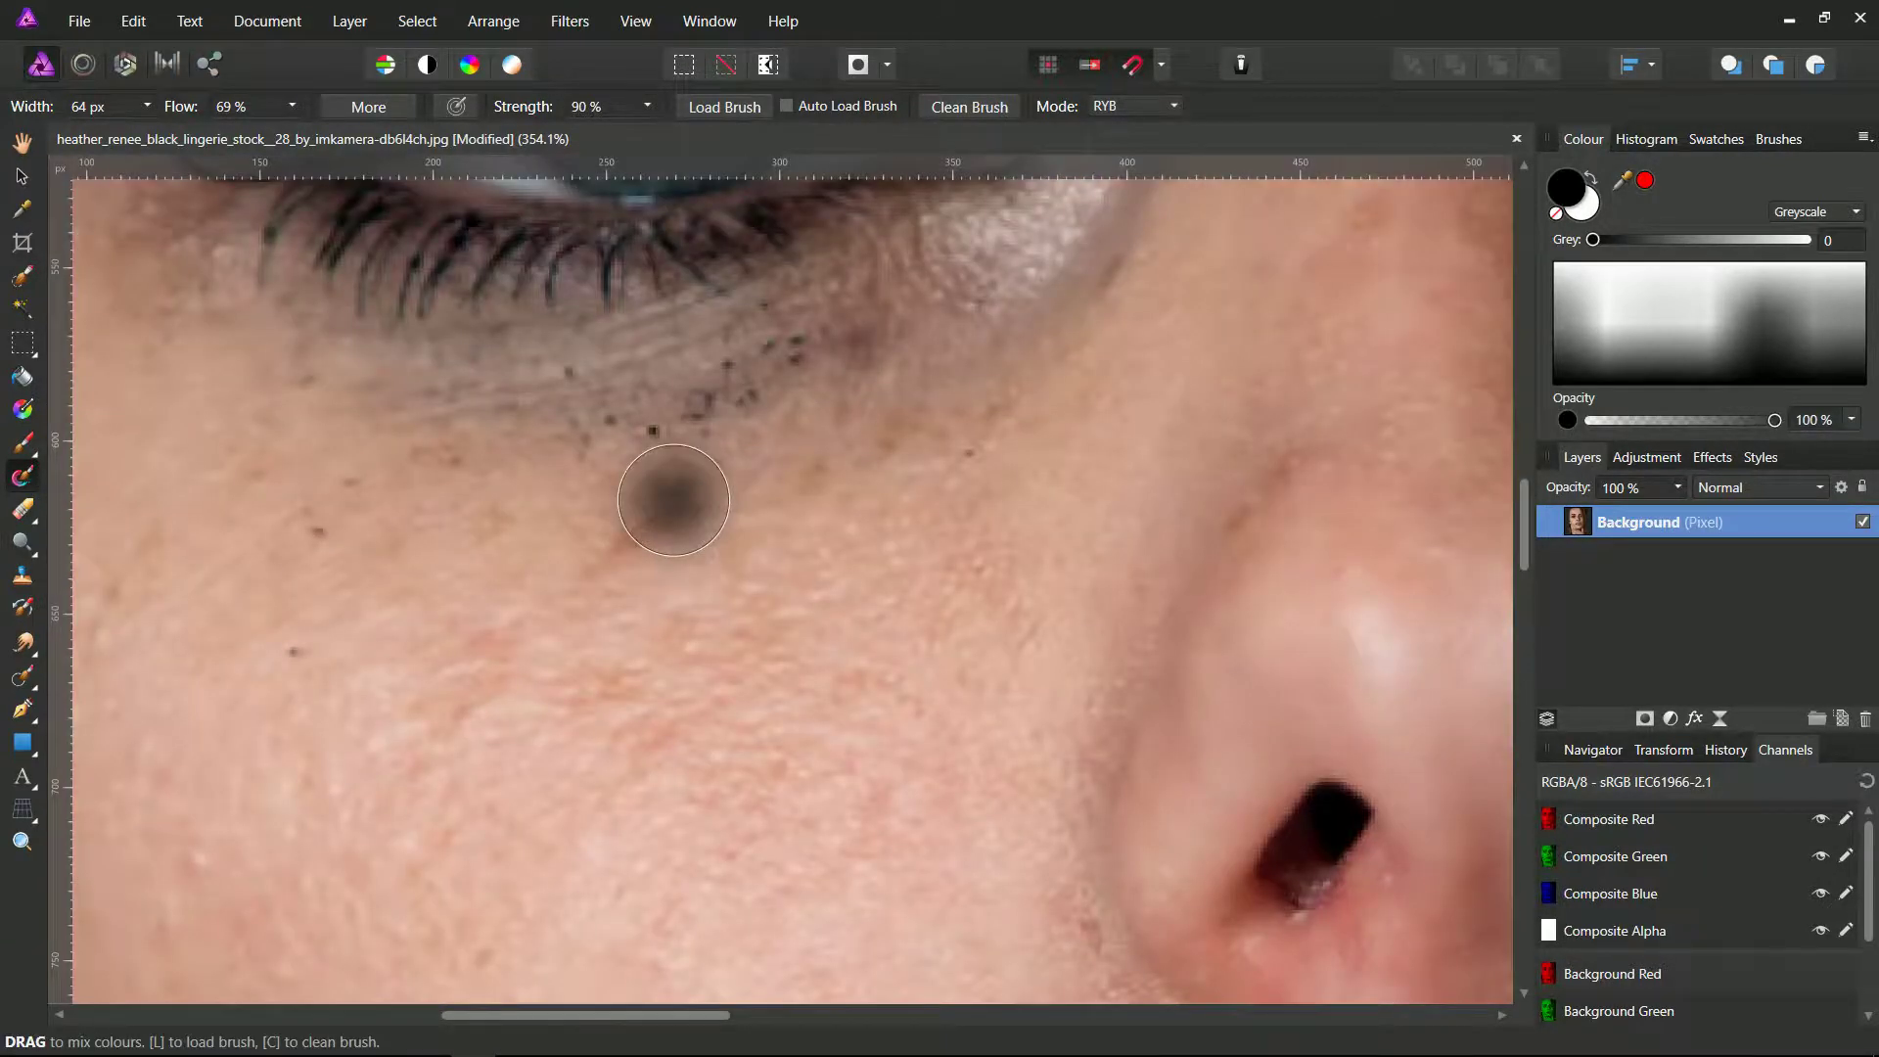
scroll(673, 500, down, 2)
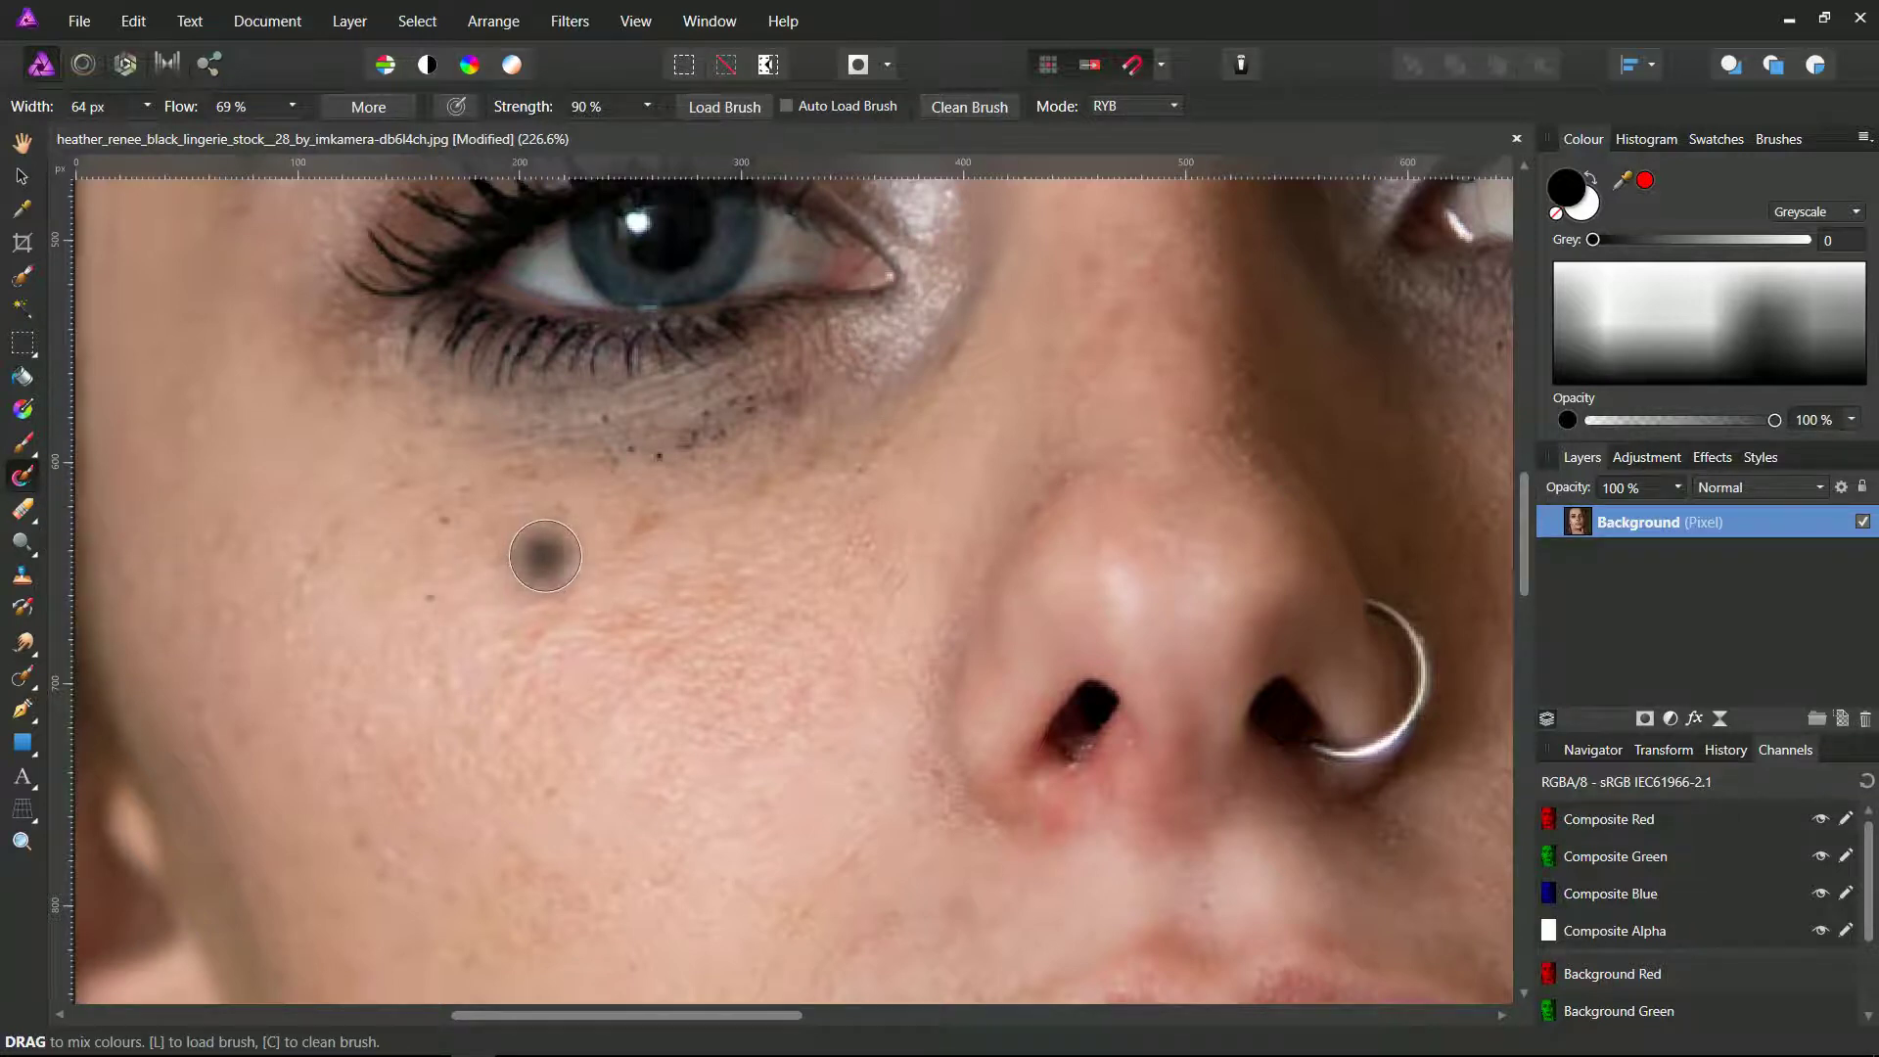
key(c)
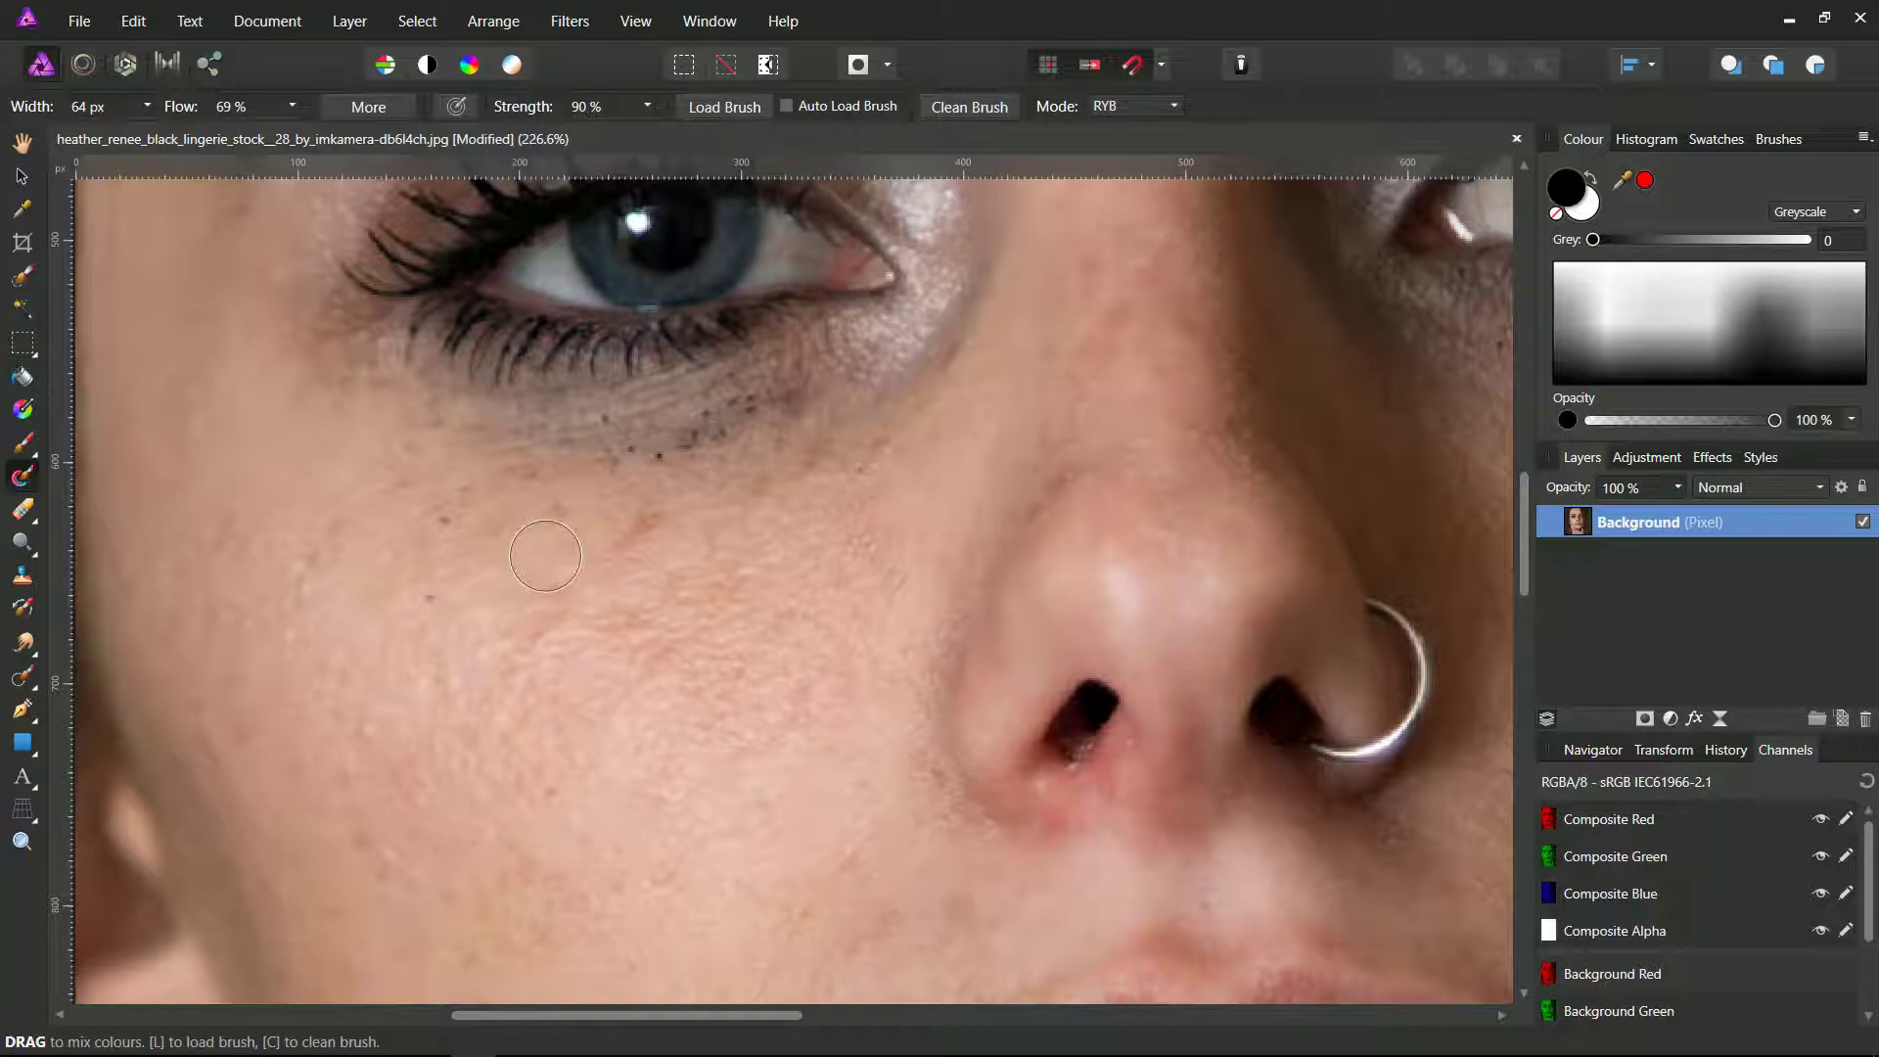
key(l)
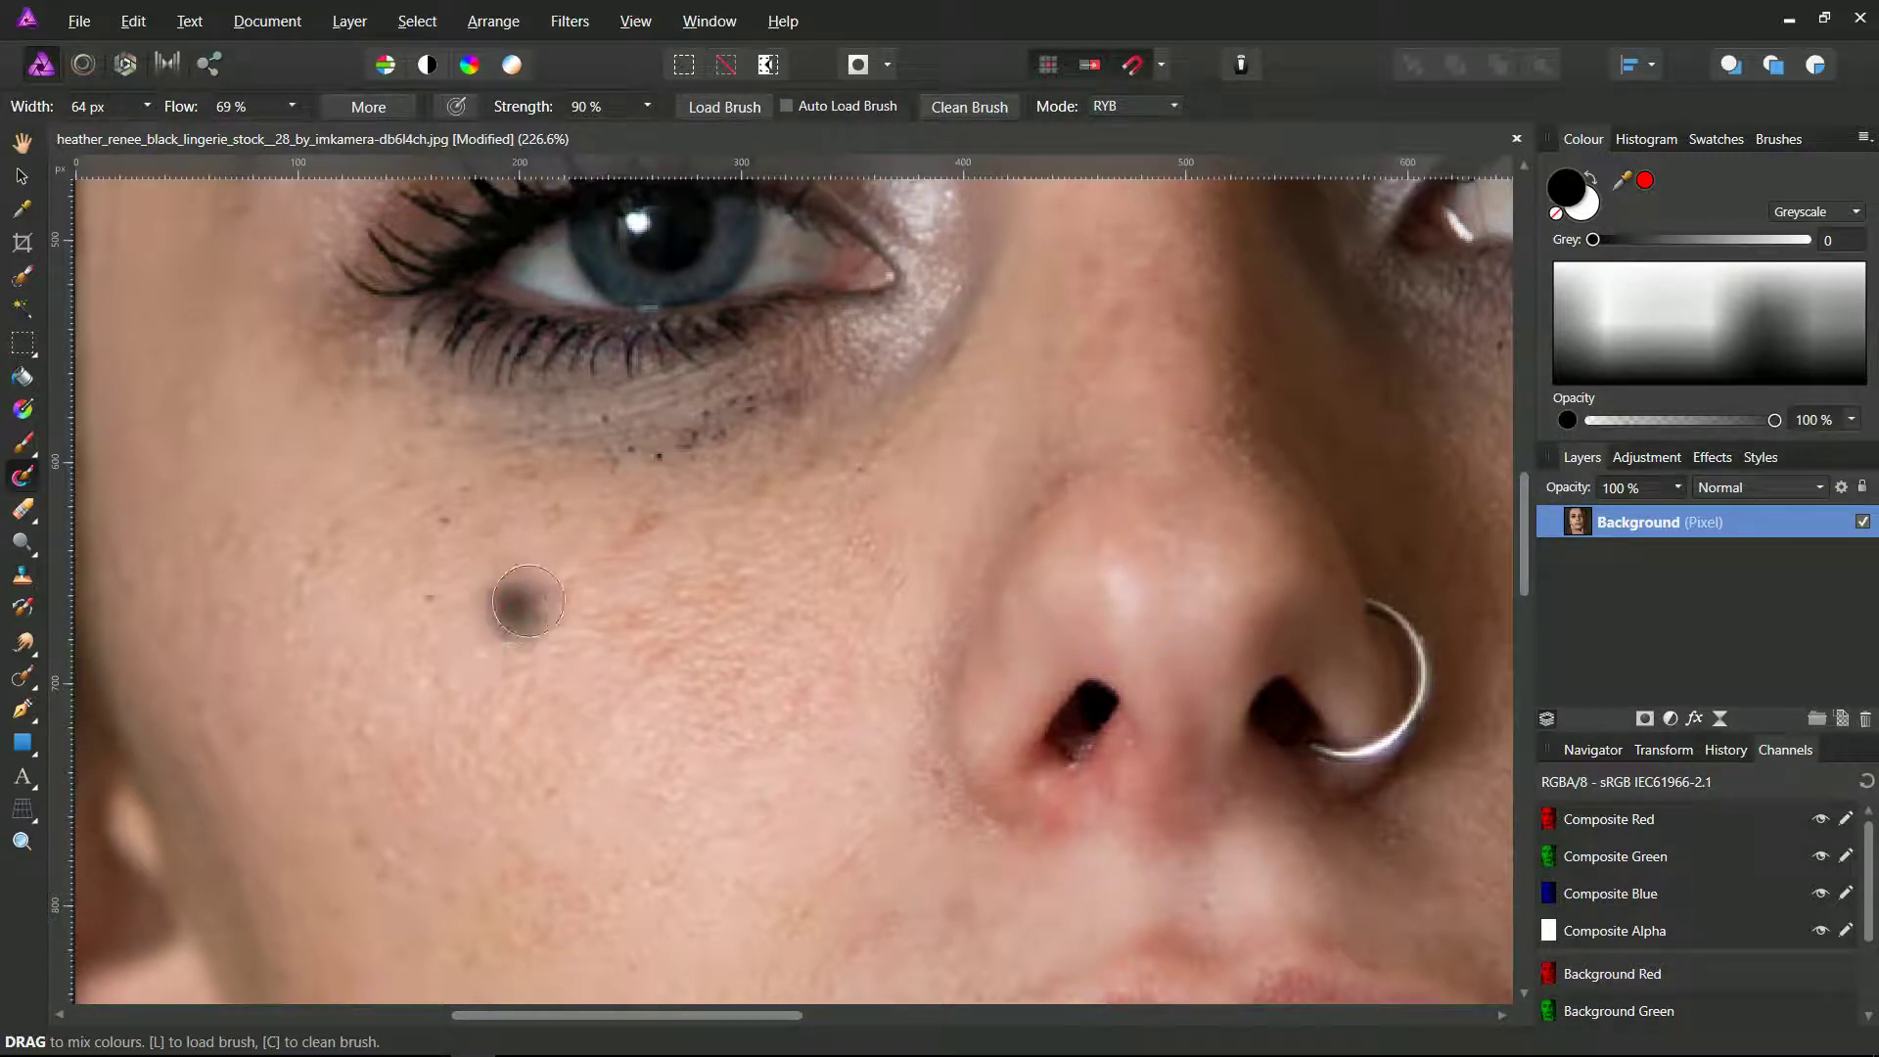
Try a black mixer stroke on the cheek, sample a nearby skin tone and undo the stroke.
drag(537, 578, 661, 516)
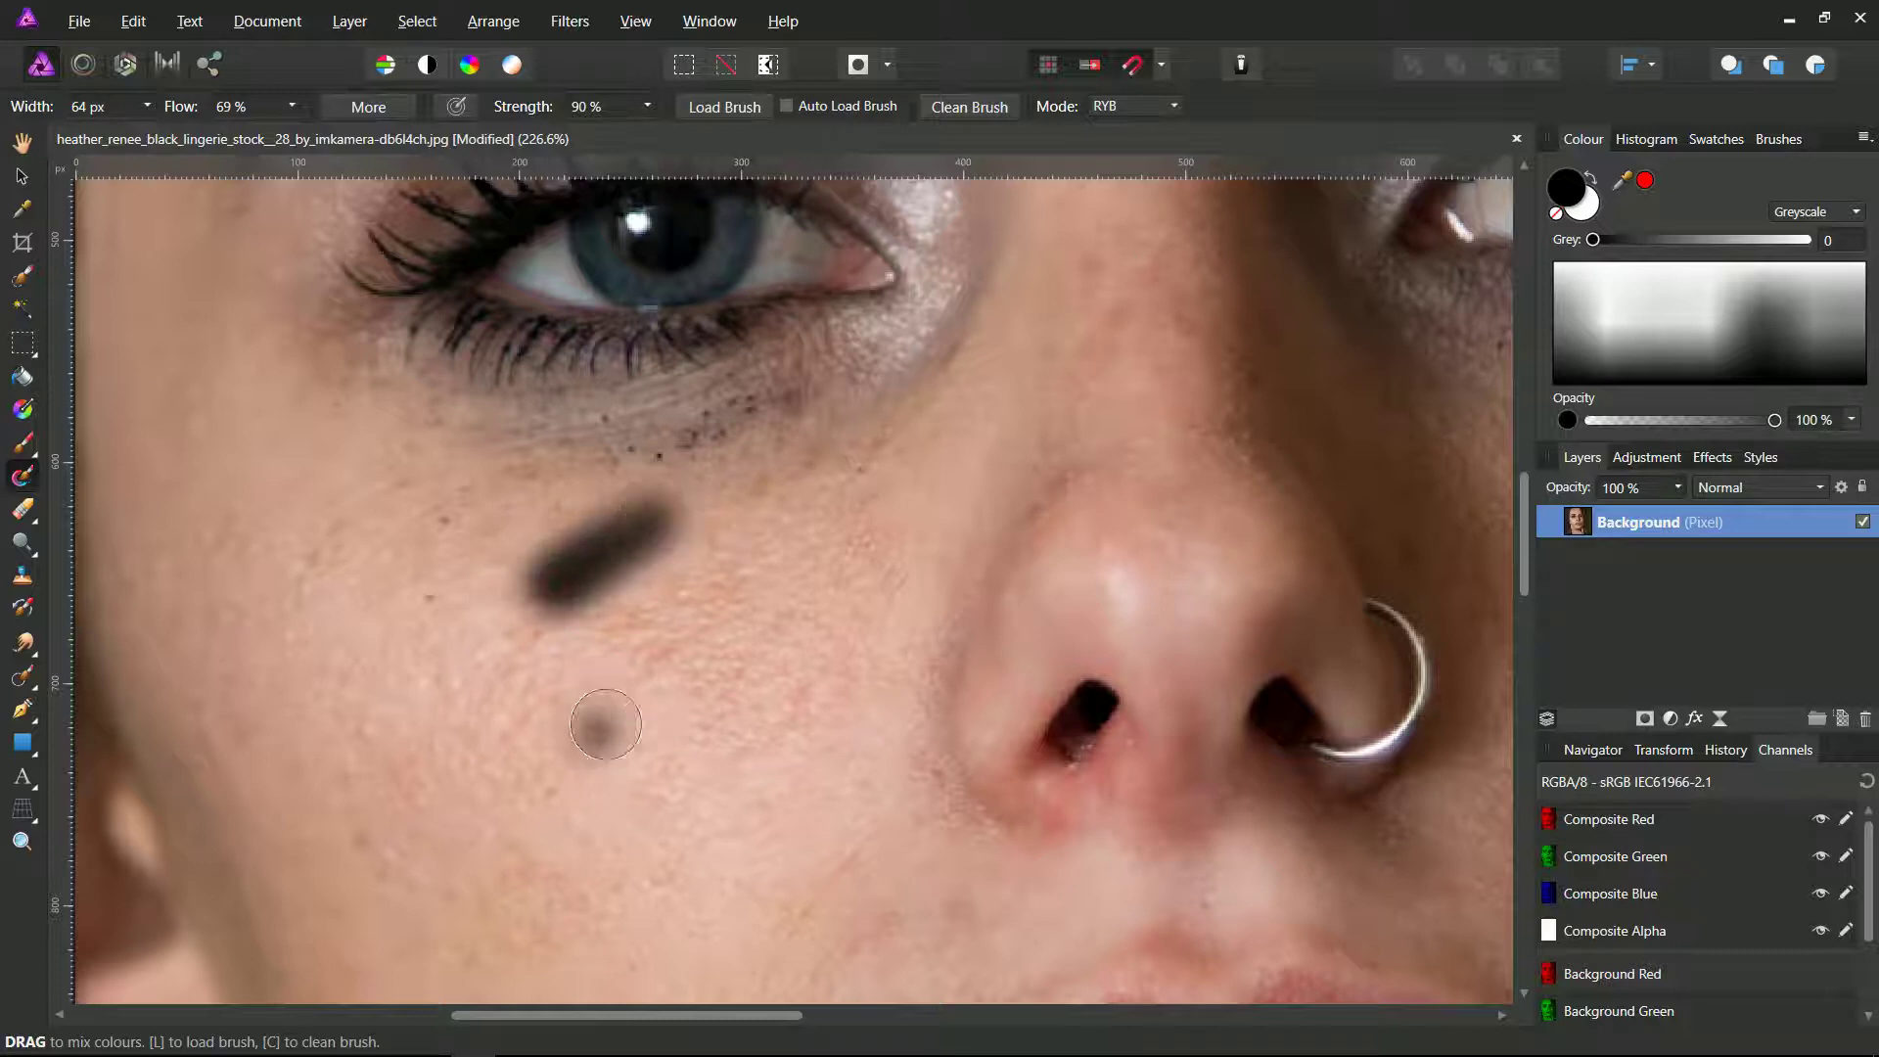
alt+click(712, 608)
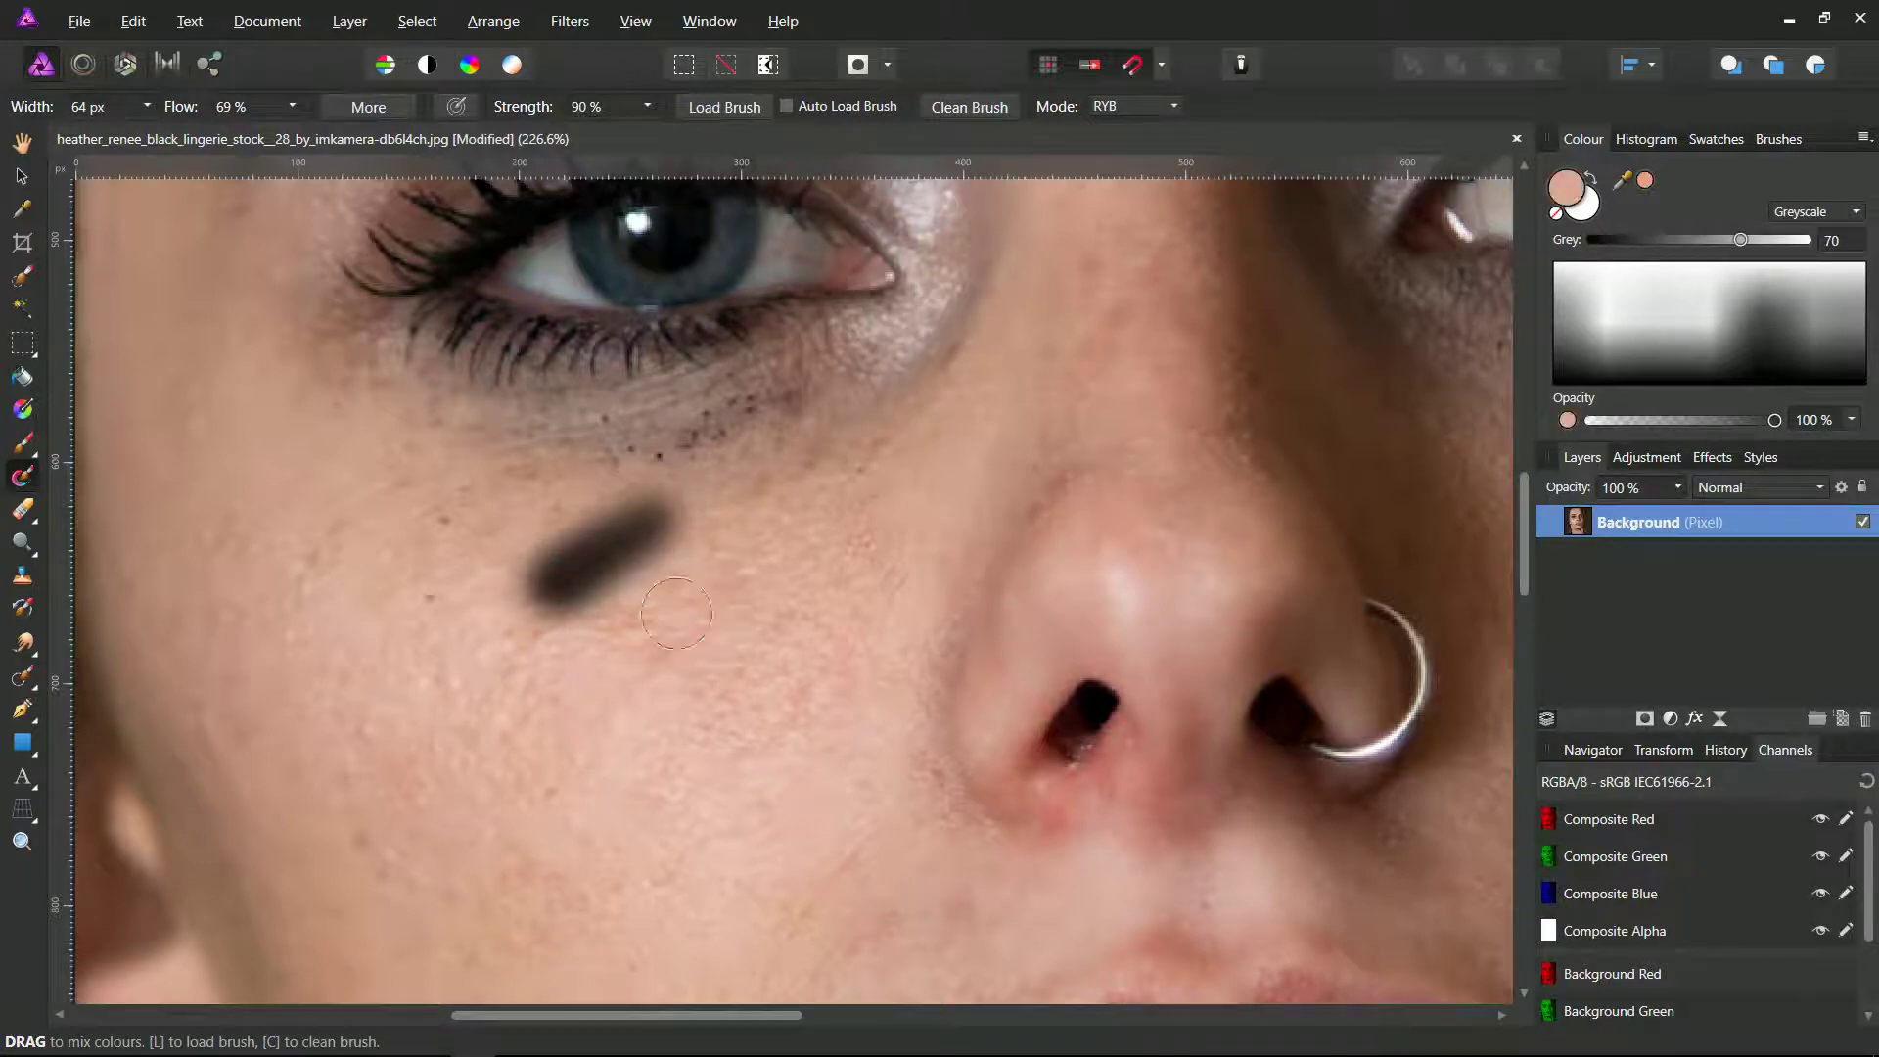
key(ctrl+z)
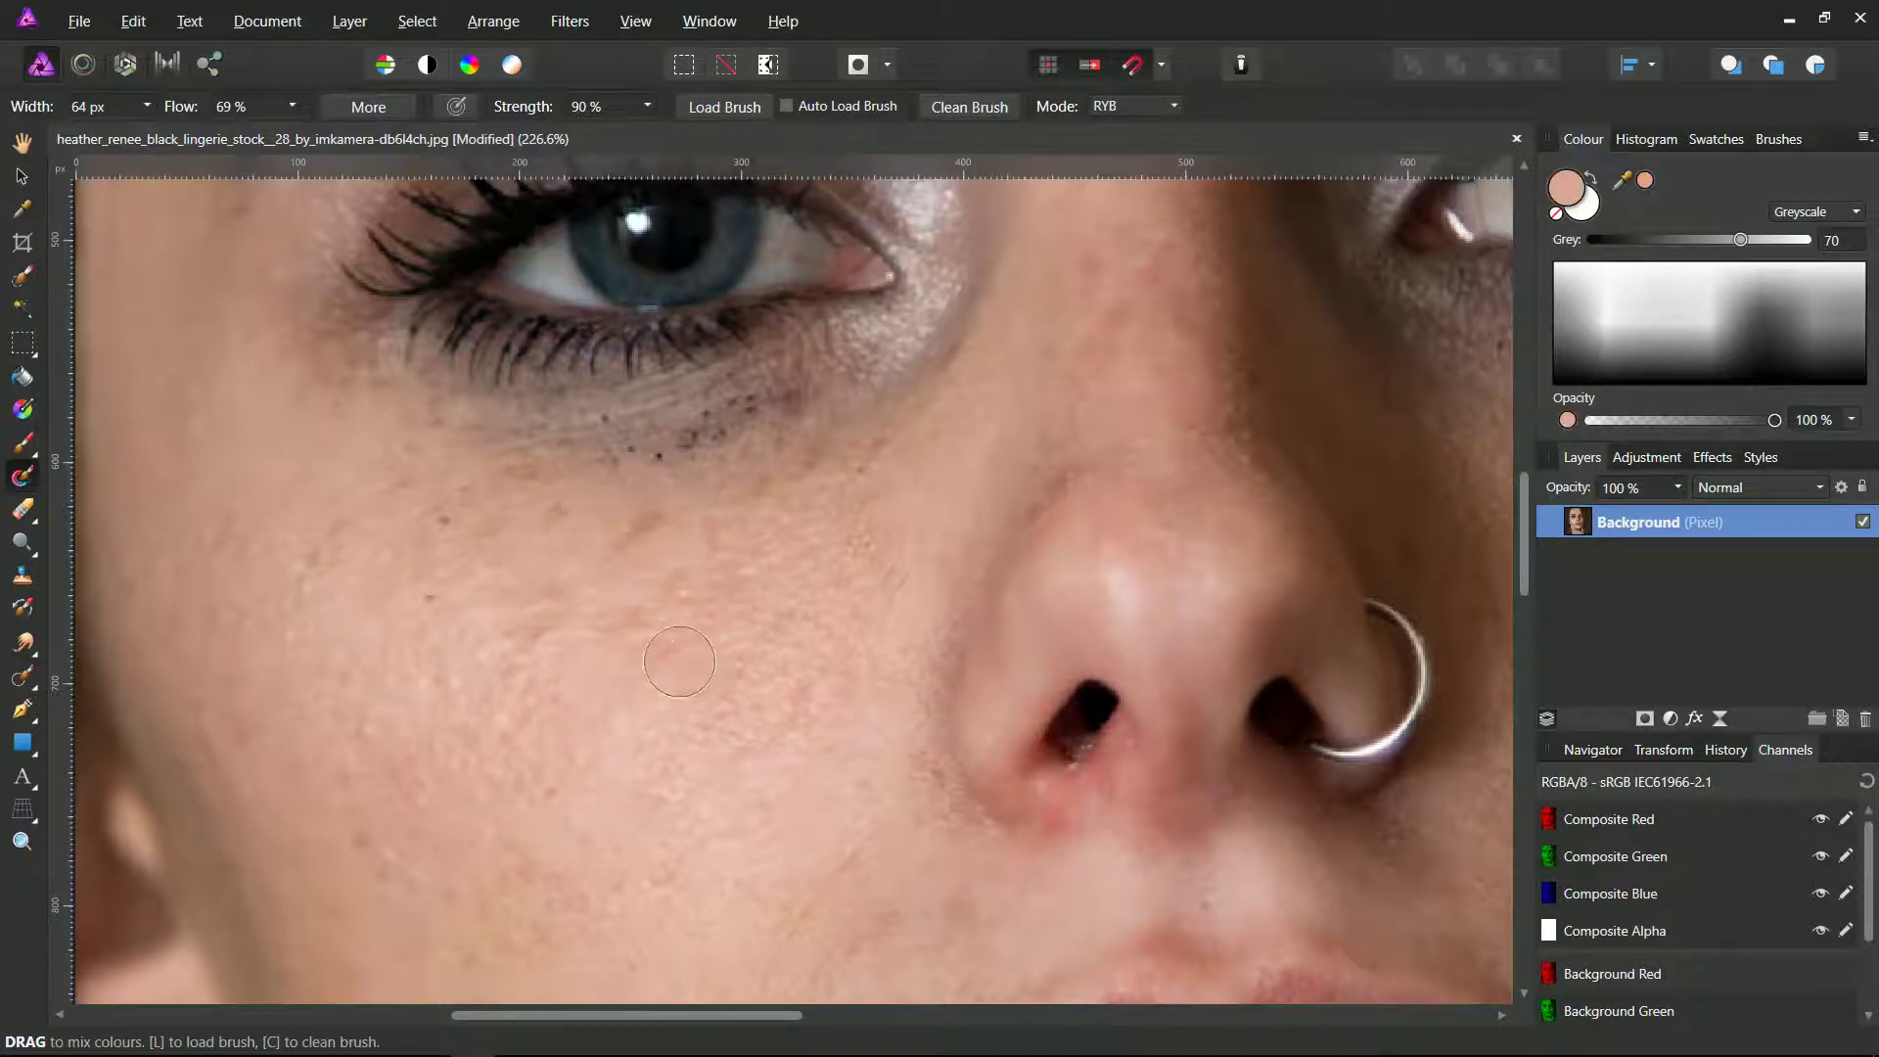
Try blending the cheek below the eye with sampled skin tones on the Background layer, and undo the strokes.
alt+click(570, 660)
mouse_move(570, 661)
mouse_down()
mouse_move(509, 641)
mouse_move(566, 592)
mouse_move(533, 631)
mouse_move(651, 665)
mouse_move(626, 665)
mouse_move(641, 626)
mouse_up()
mouse_move(416, 666)
mouse_down()
mouse_move(457, 604)
mouse_move(509, 646)
mouse_up()
mouse_move(682, 599)
mouse_down()
mouse_move(468, 588)
mouse_move(639, 731)
mouse_move(711, 578)
mouse_move(543, 603)
mouse_move(557, 665)
mouse_move(665, 669)
mouse_move(428, 685)
mouse_move(409, 642)
mouse_up()
alt+click(479, 532)
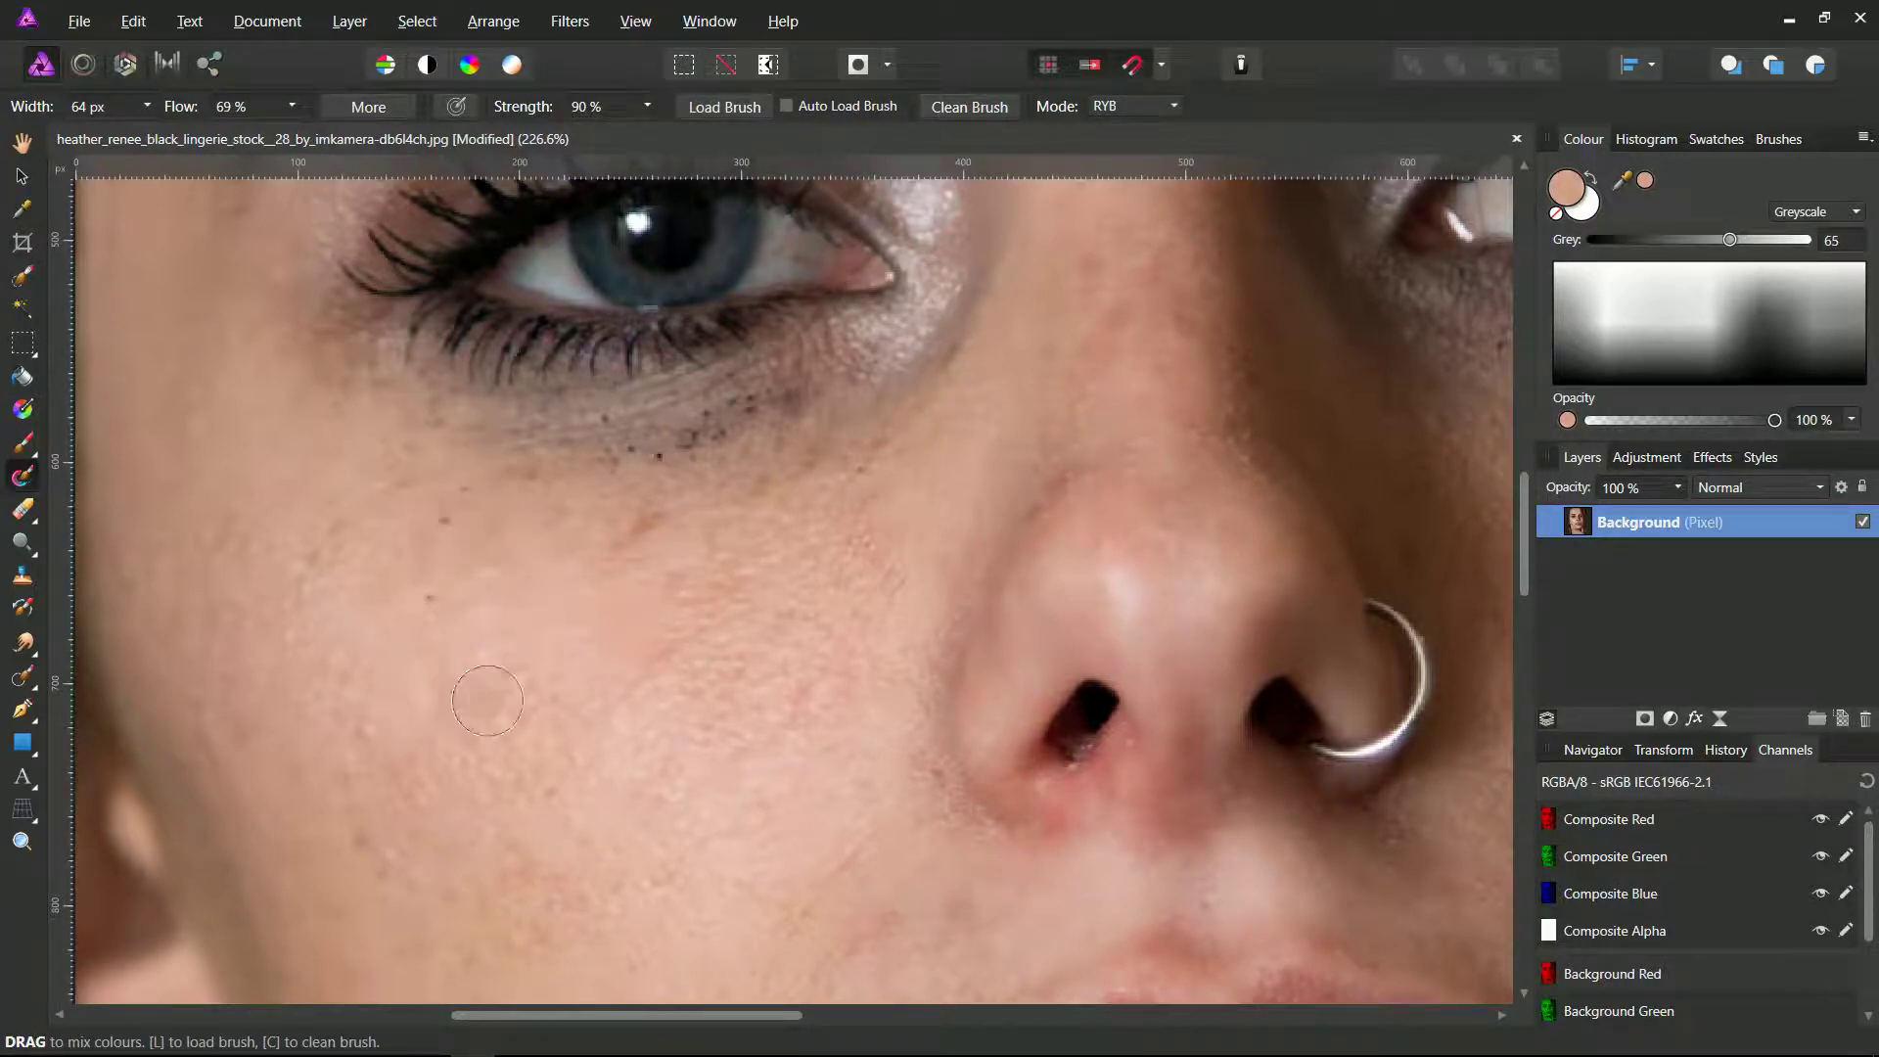
drag(713, 715, 778, 580)
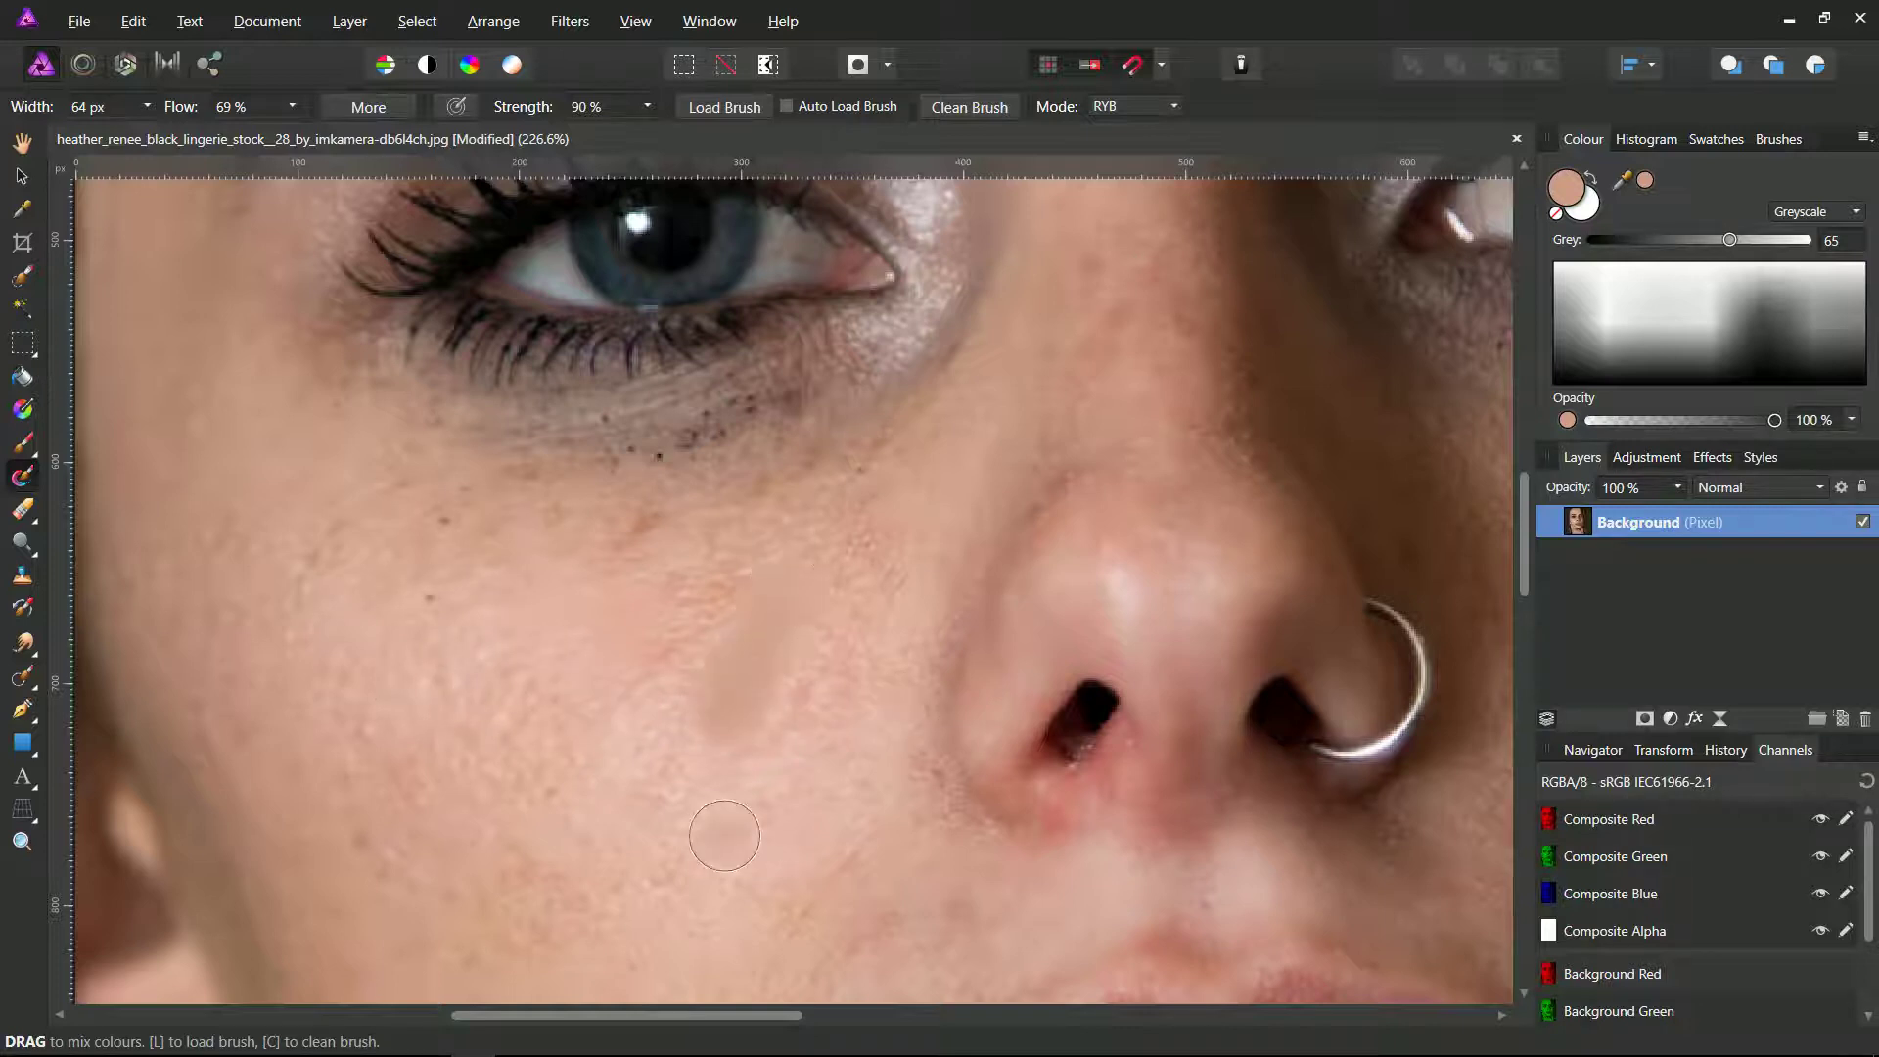
key(ctrl+z)
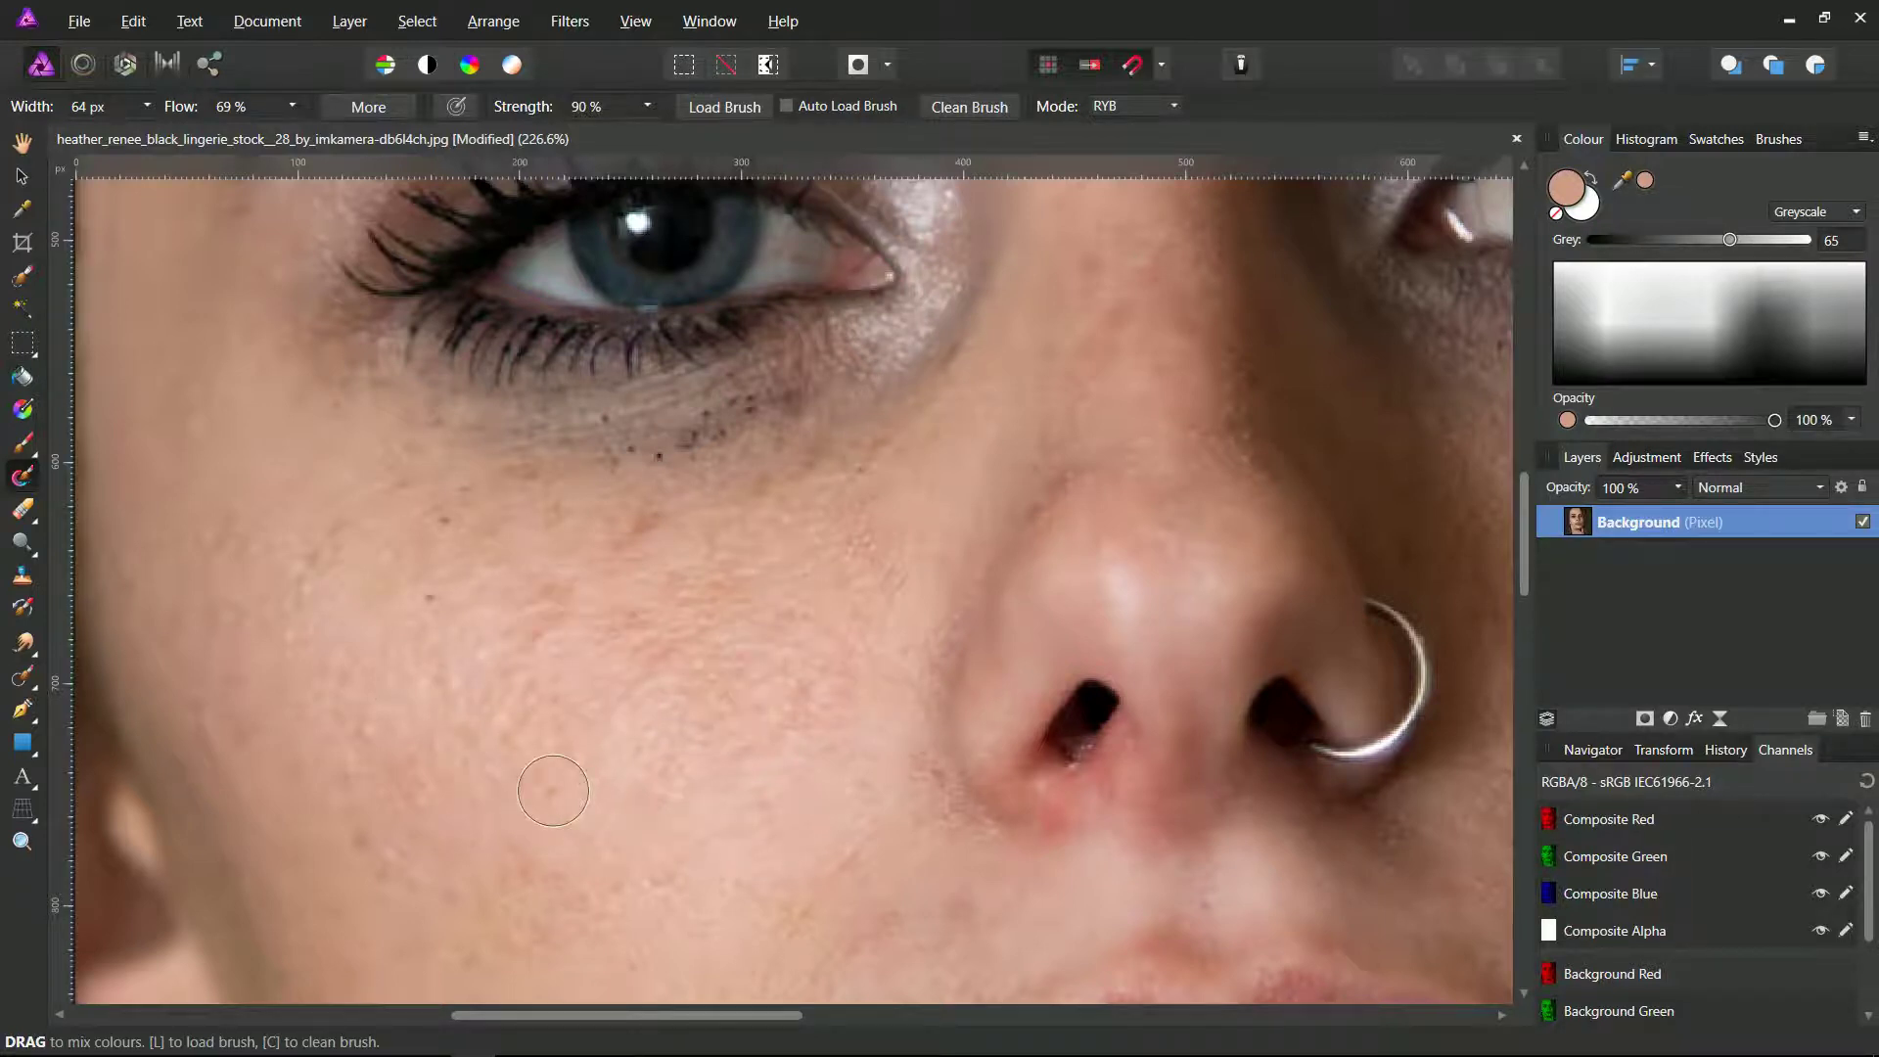
Duplicate the Background layer and rename the lower copy "original".
scroll(609, 759, down, 5)
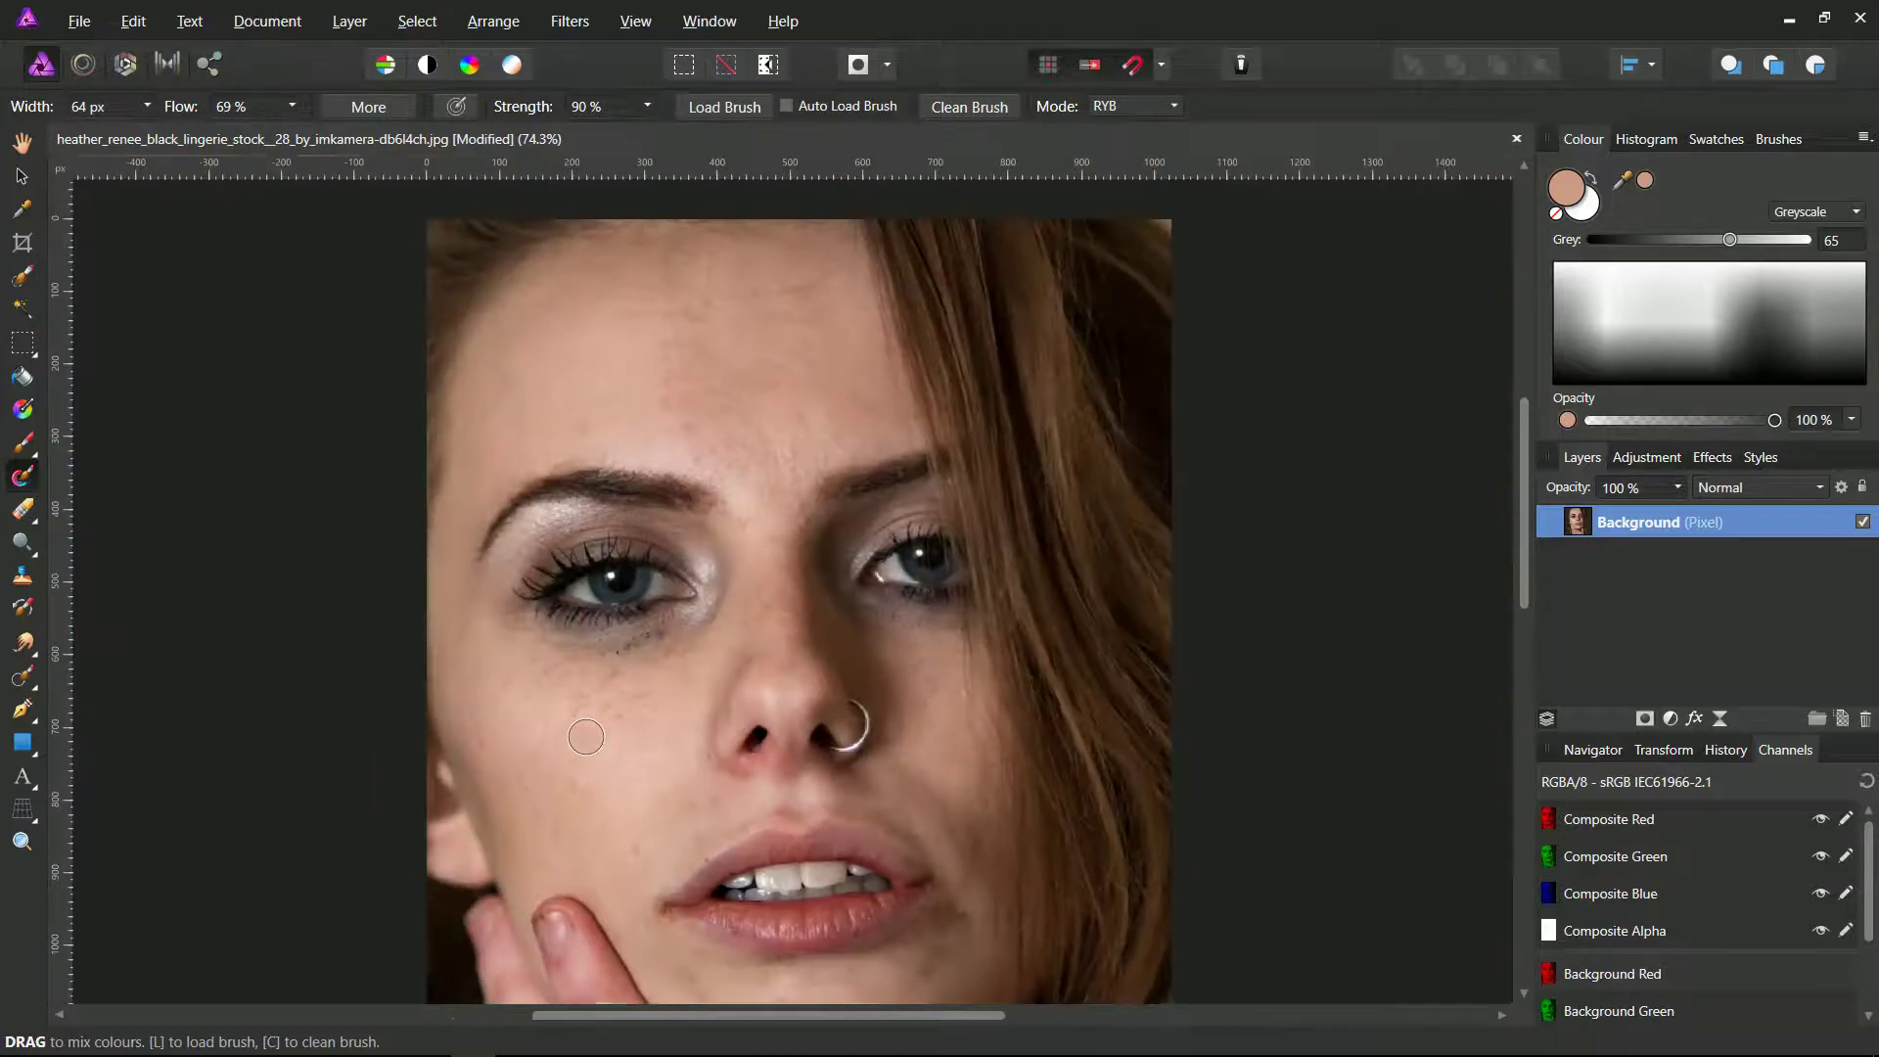
scroll(585, 737, down, 1)
scroll(585, 736, down, 1)
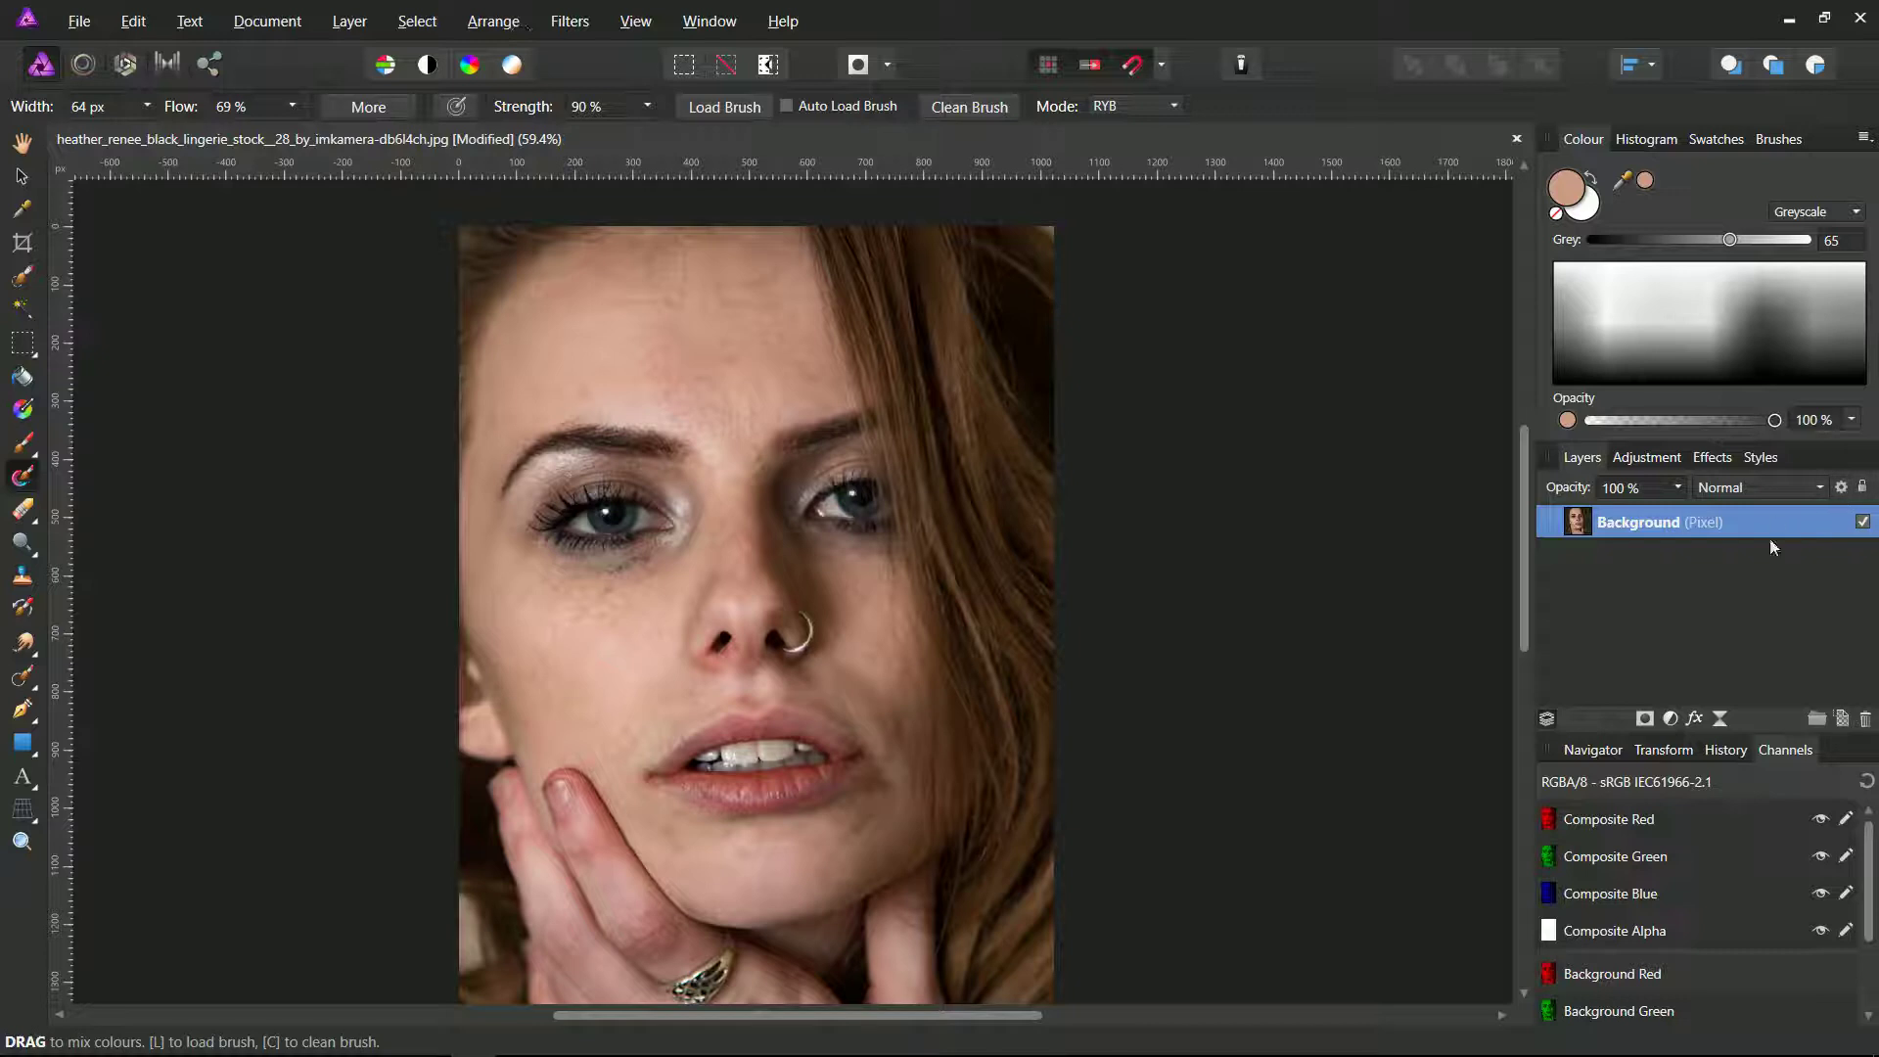
key(ctrl+j)
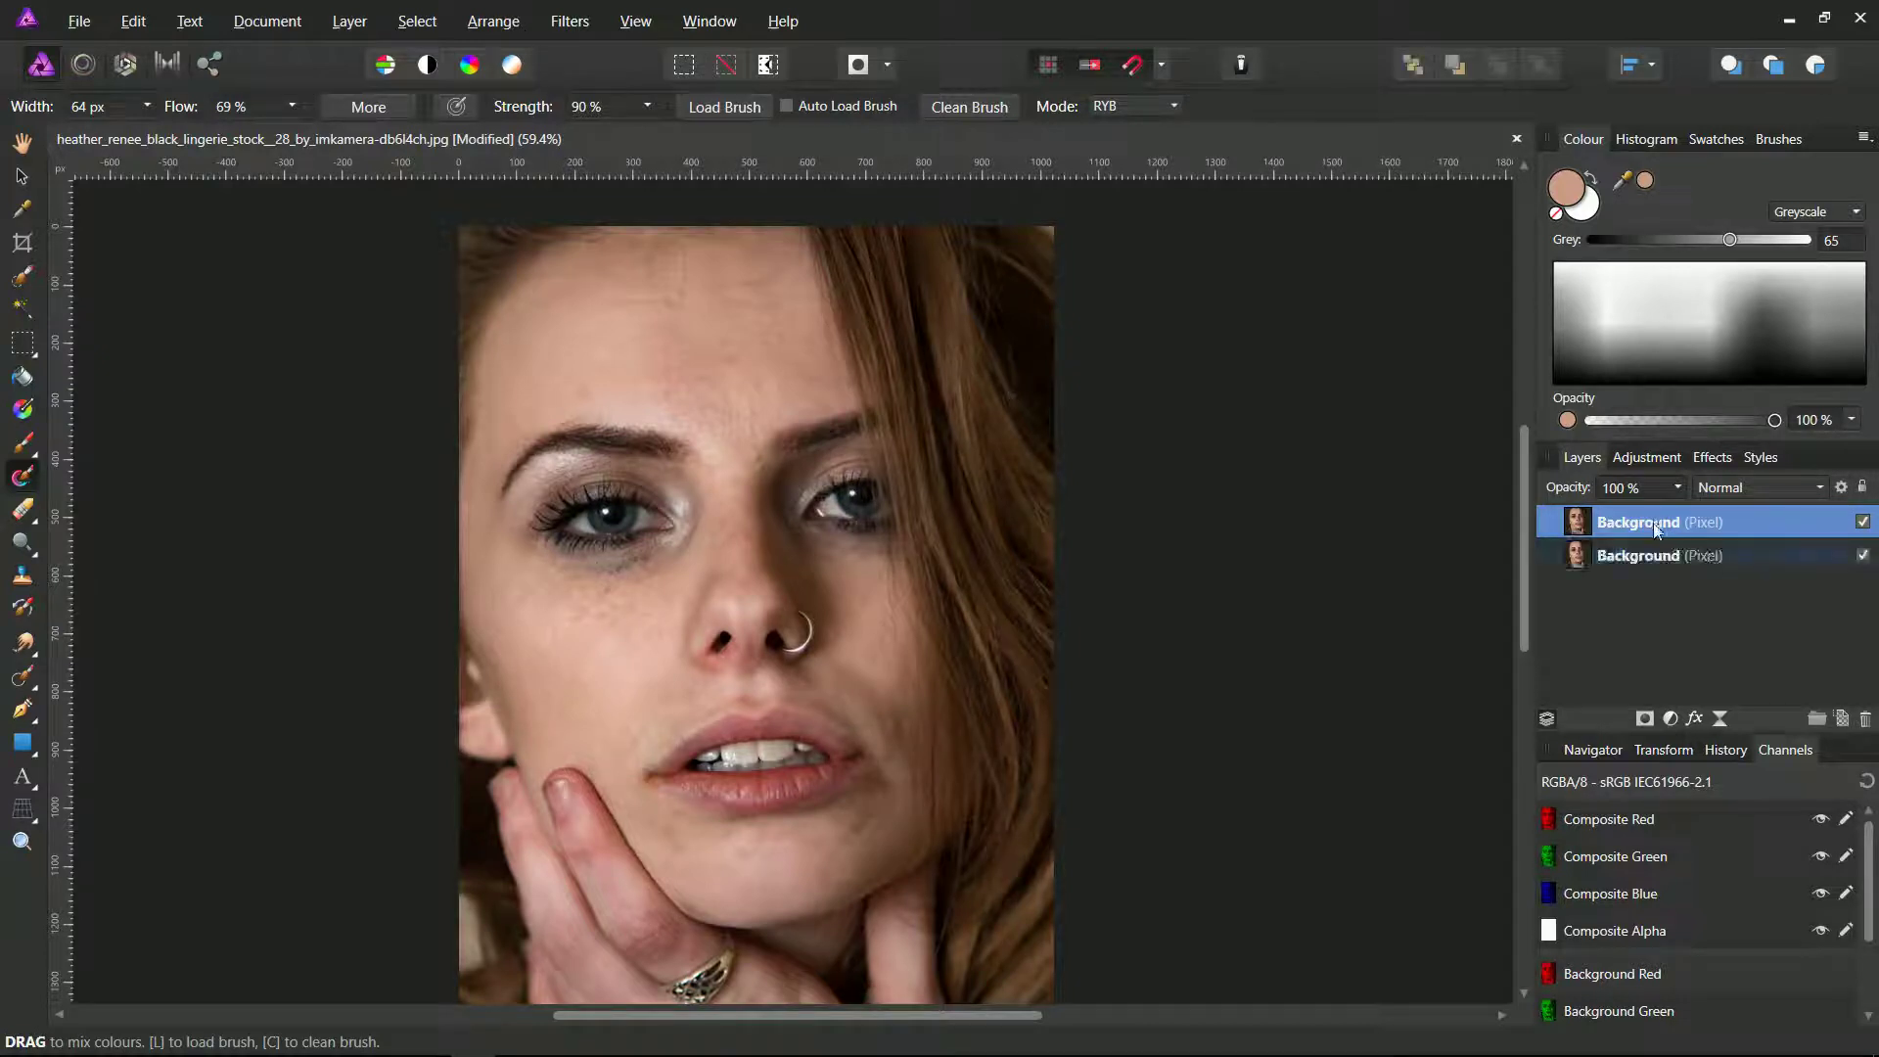
click(1577, 559)
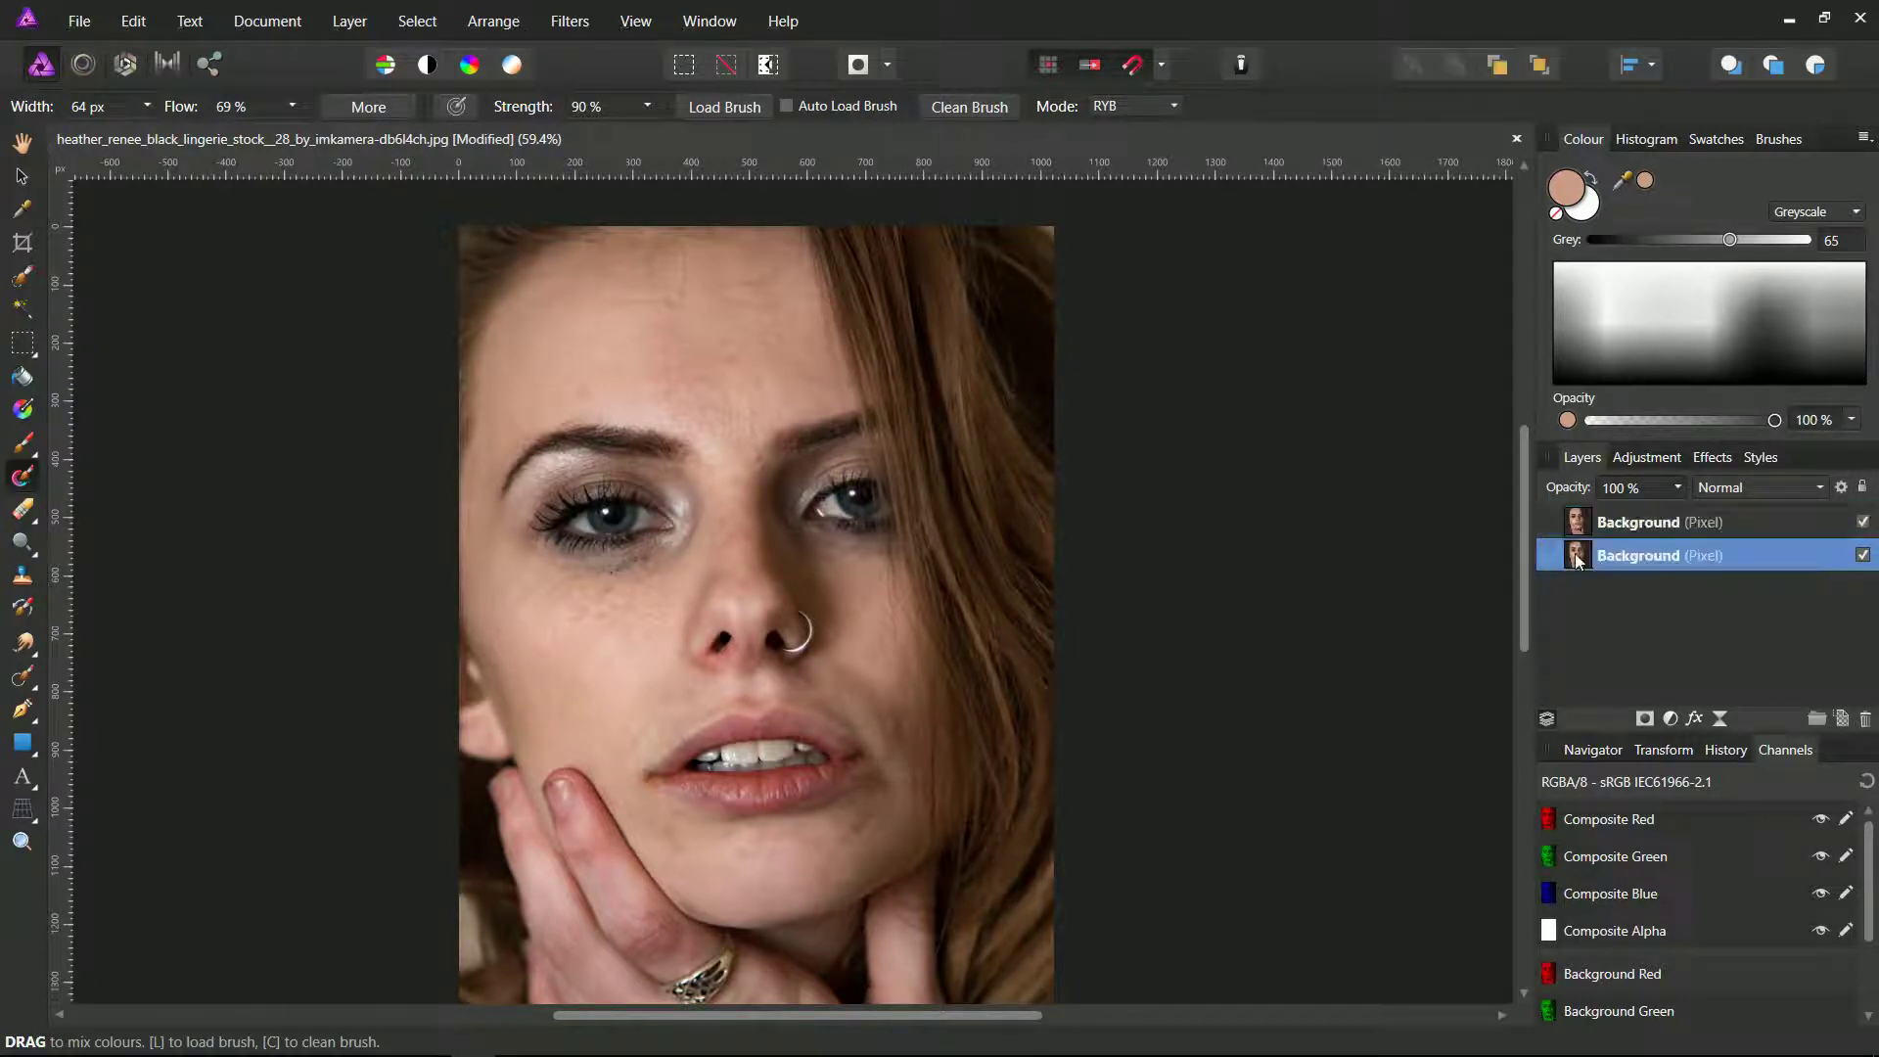
right_click(1711, 555)
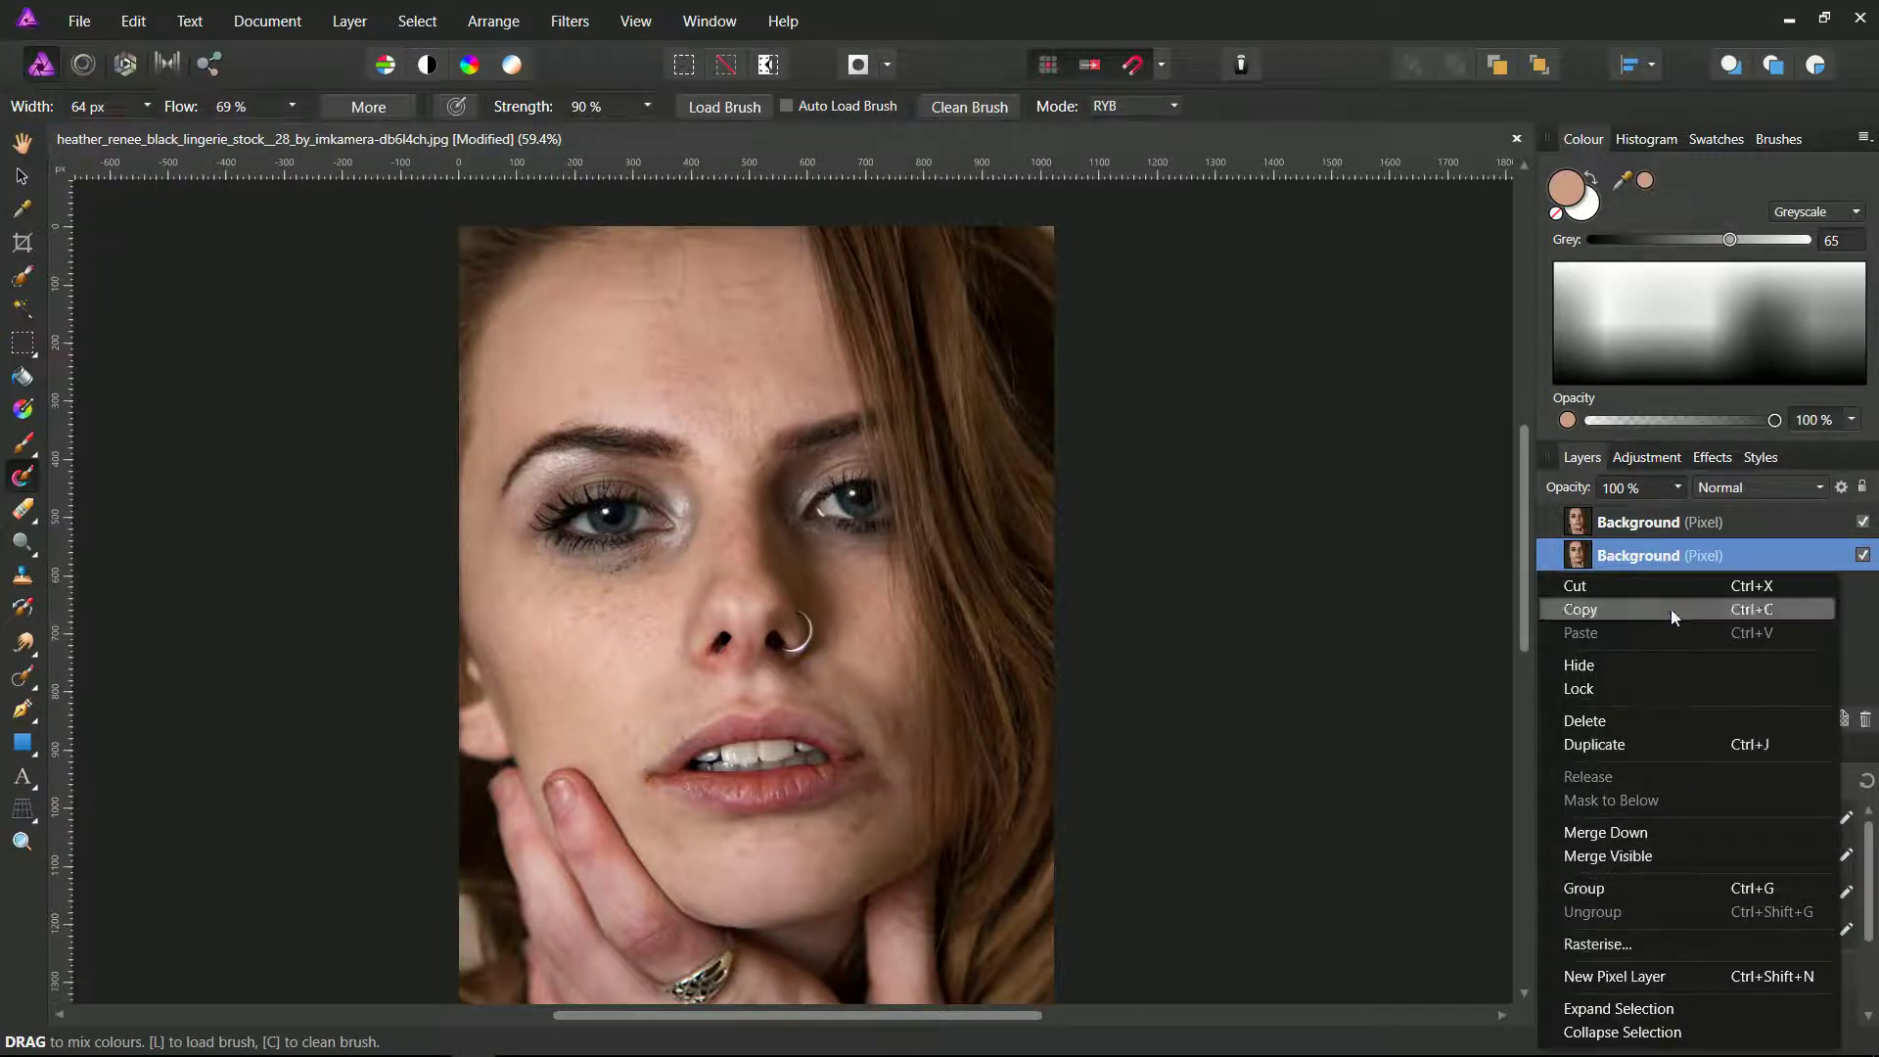
double_click(1695, 555)
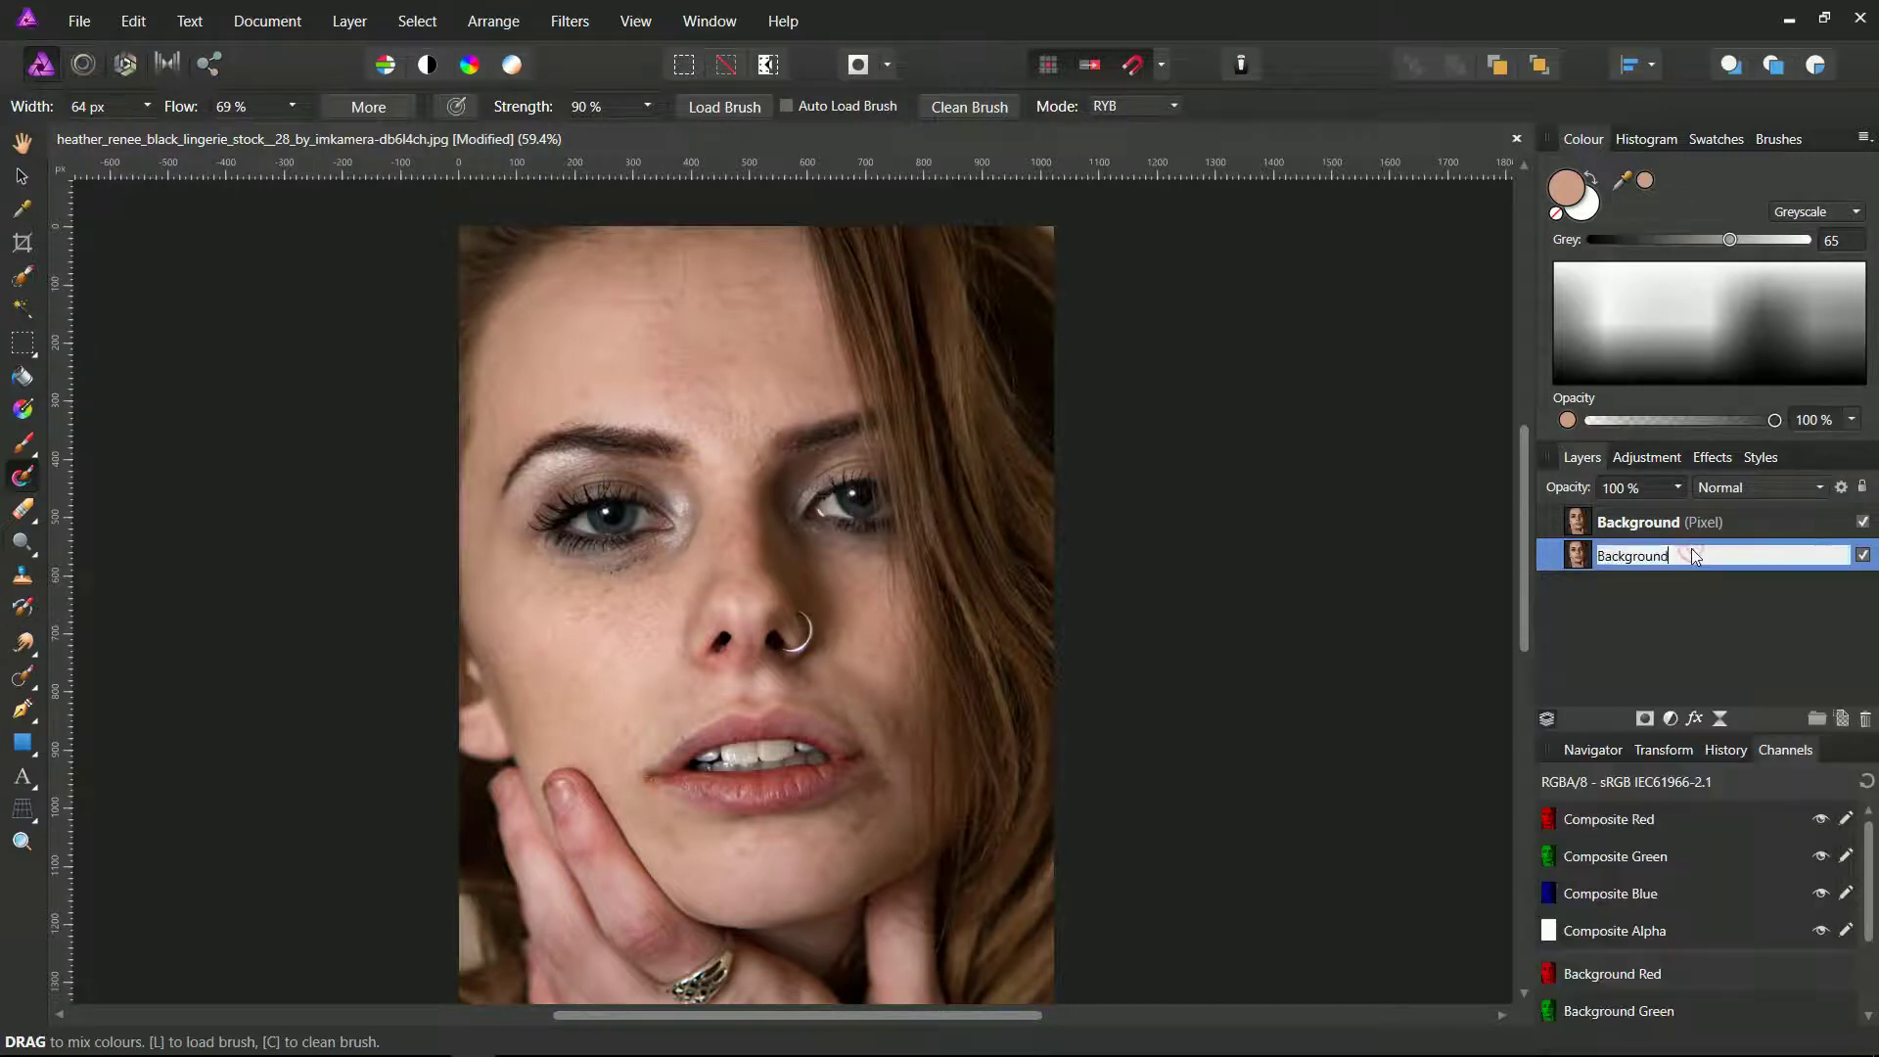
key(ctrl+a)
text(original)
key(Return)
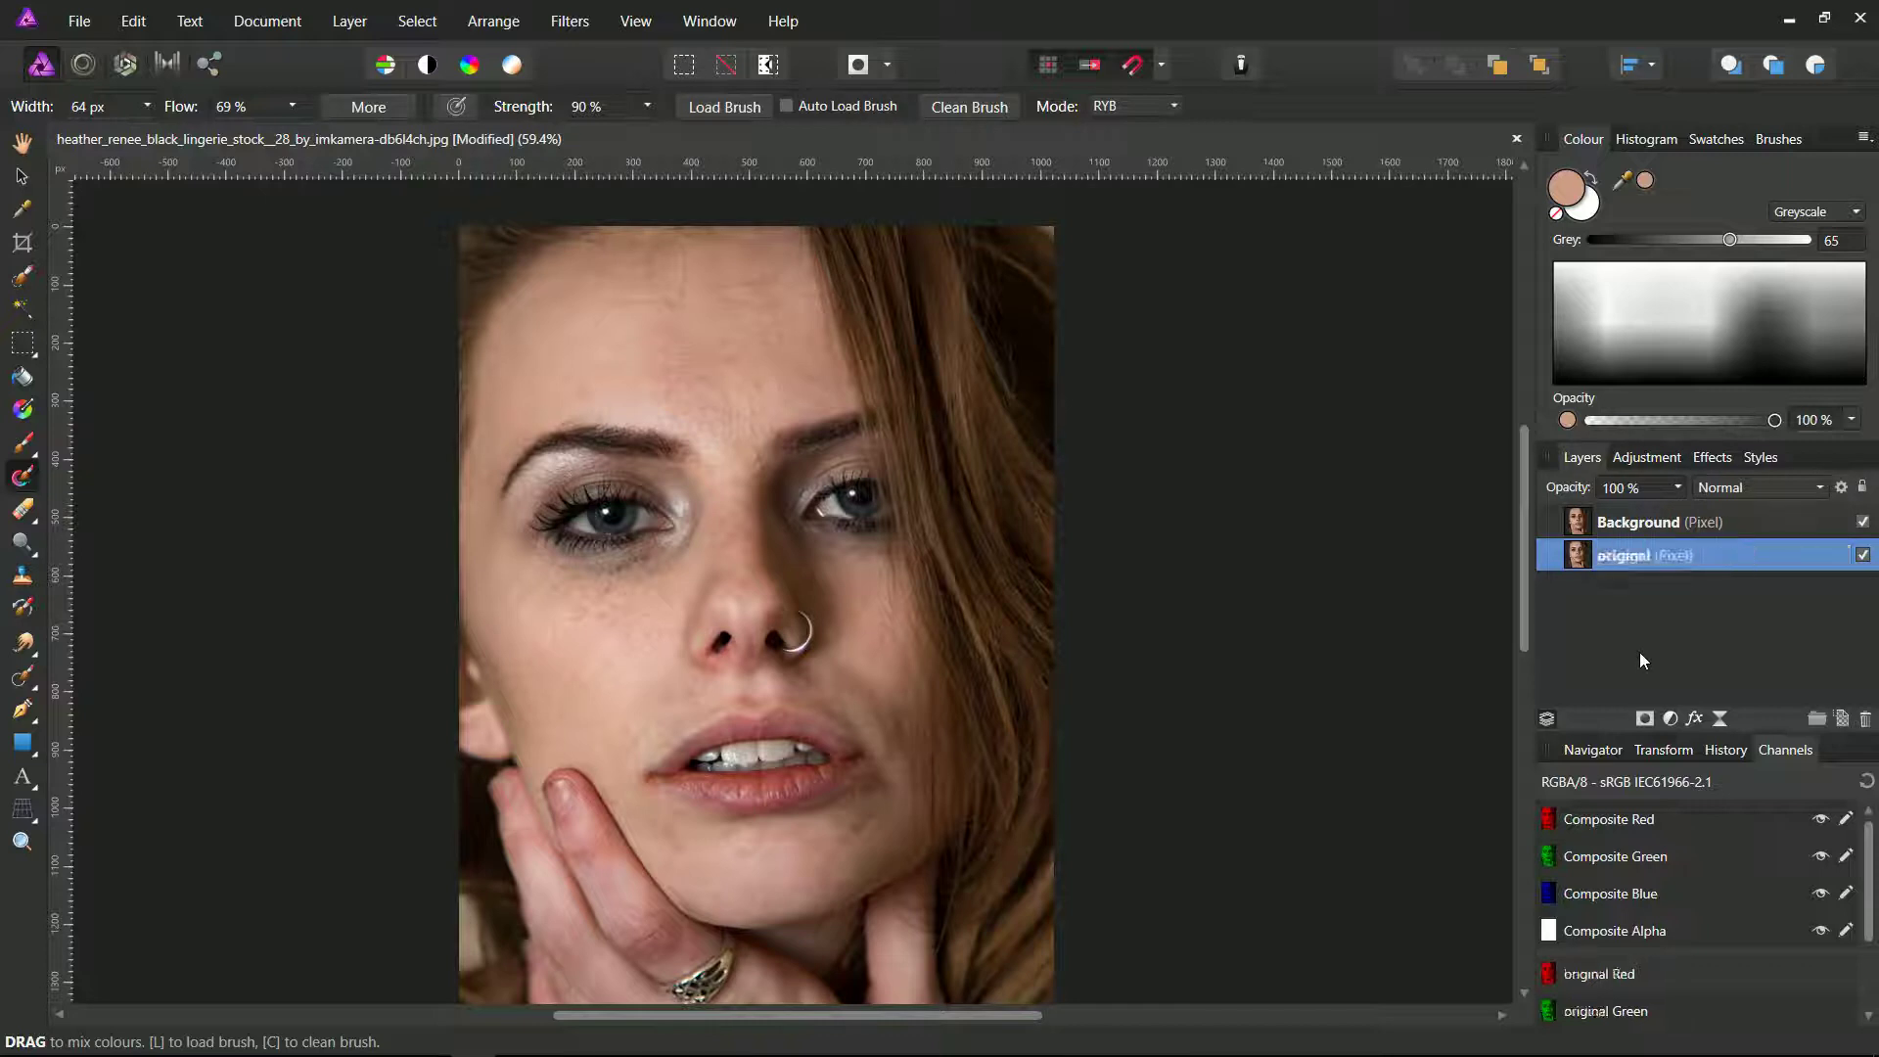
Apply Frequency Separation to the upper Background layer, raising the radius slightly.
click(1635, 529)
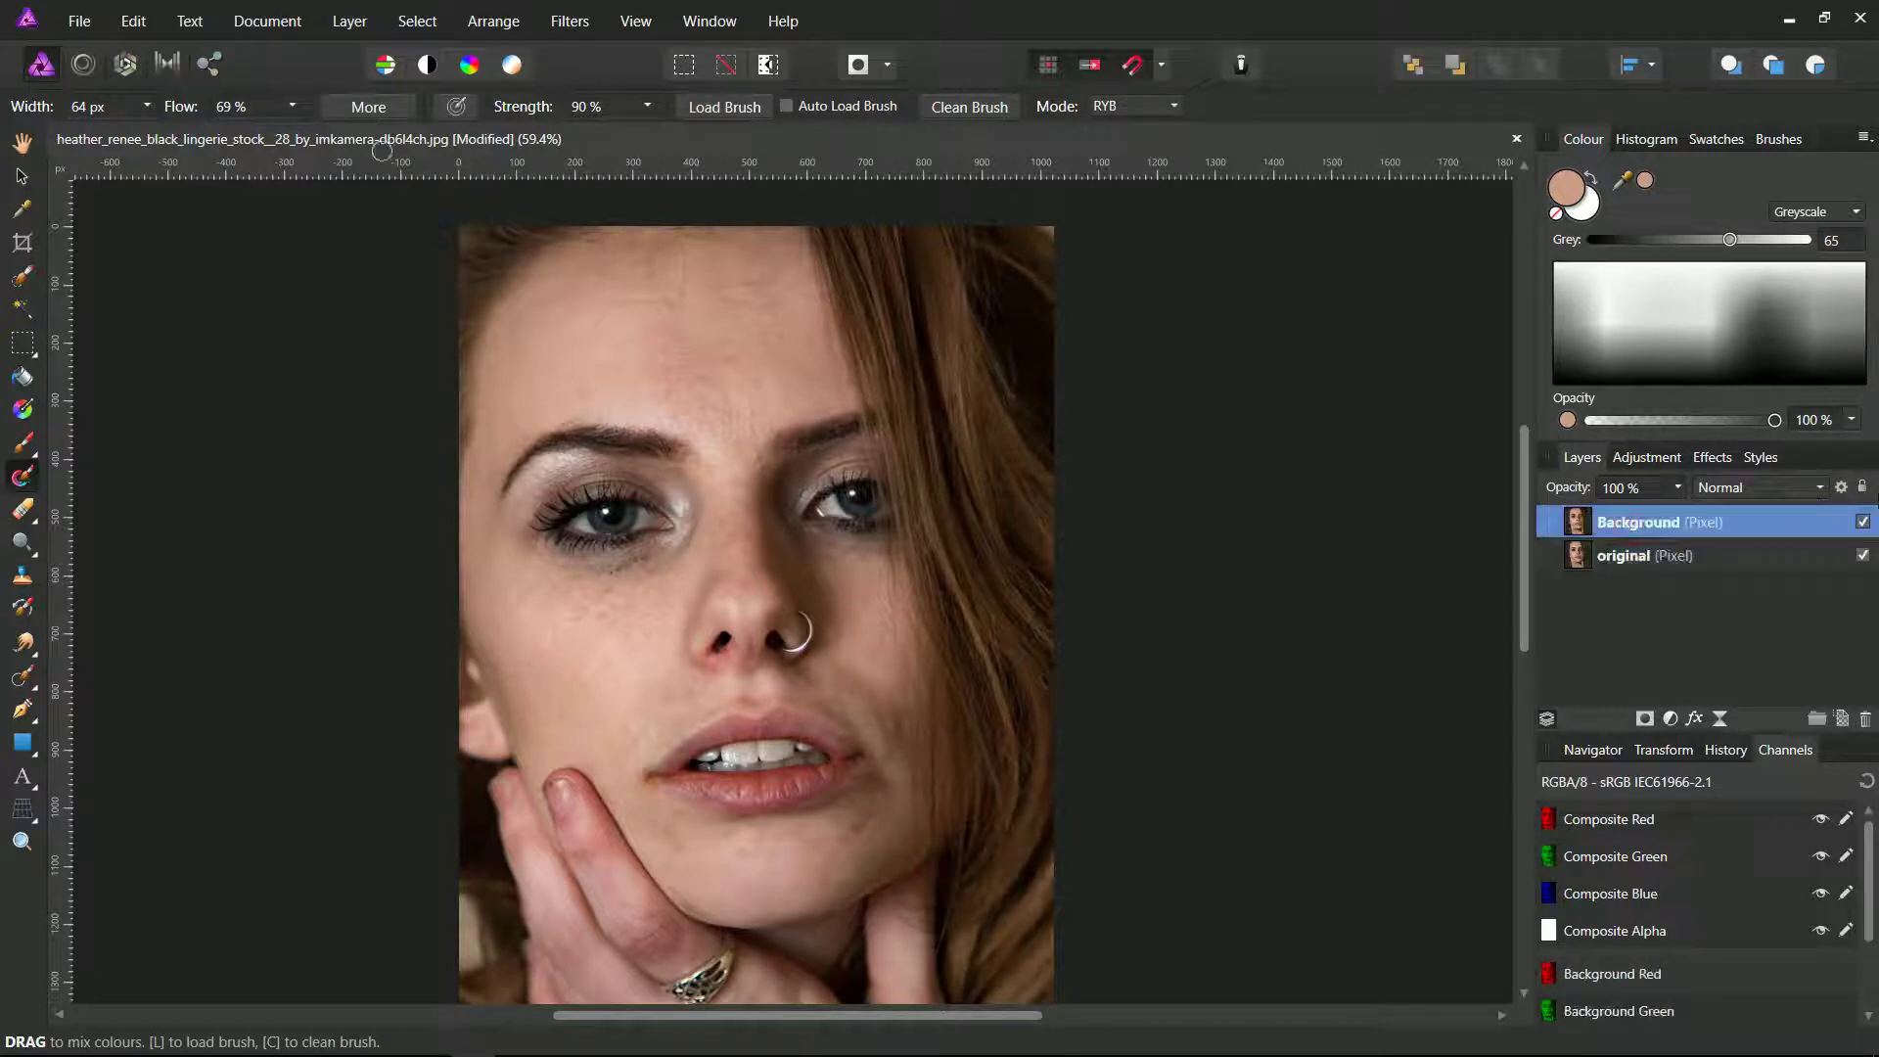
click(570, 21)
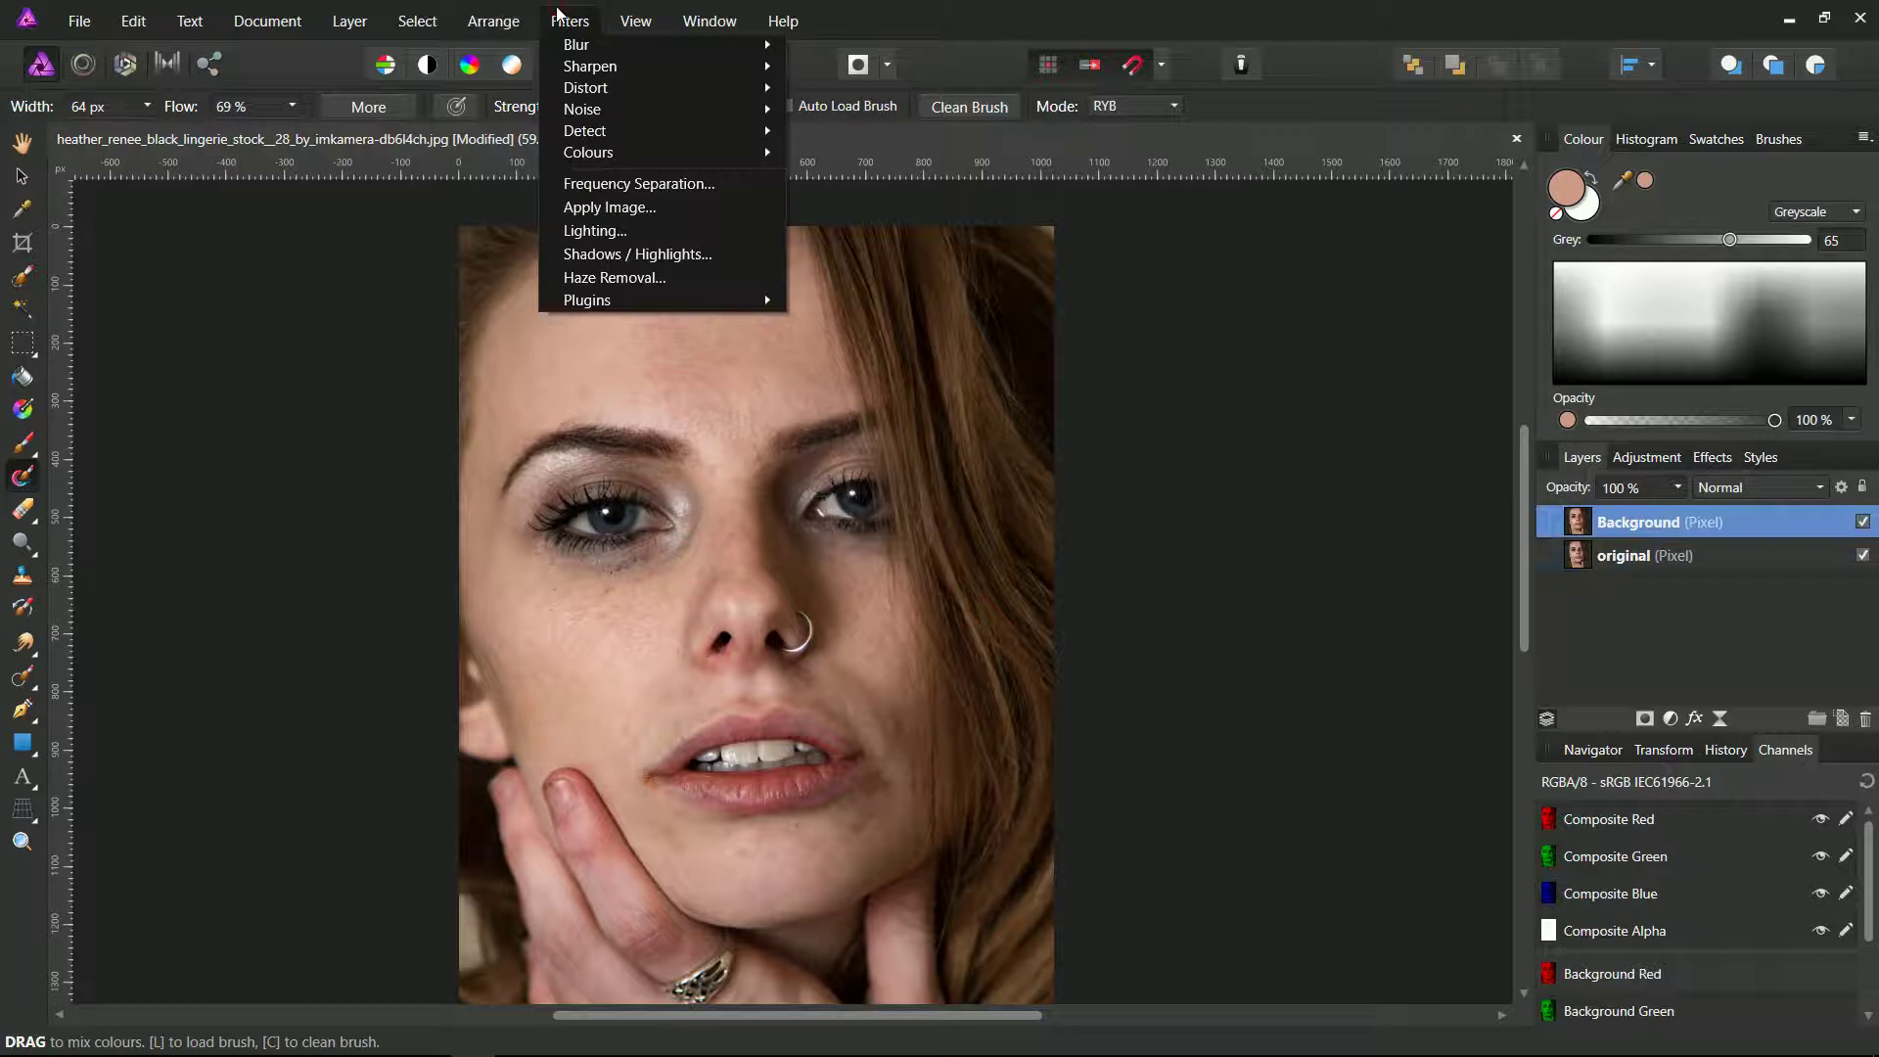
click(639, 185)
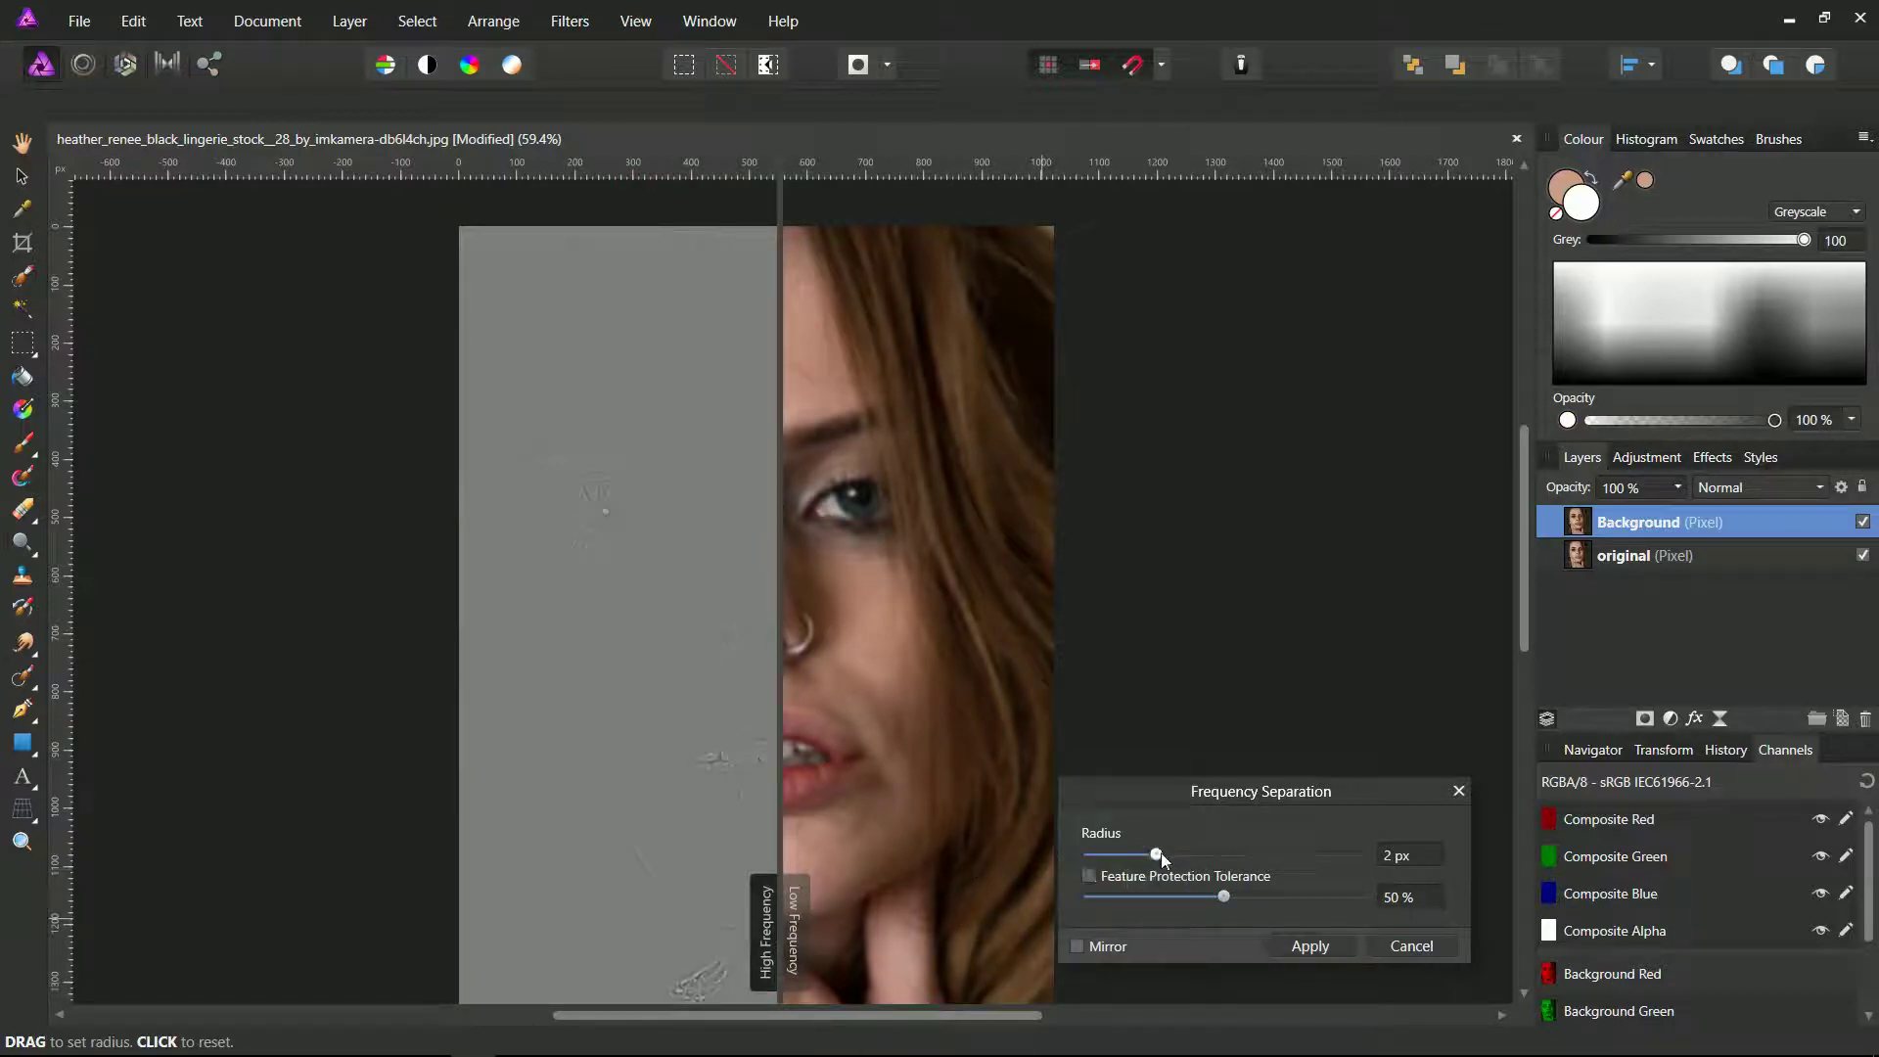
drag(1161, 853, 1169, 858)
drag(1166, 856, 1170, 862)
click(1310, 953)
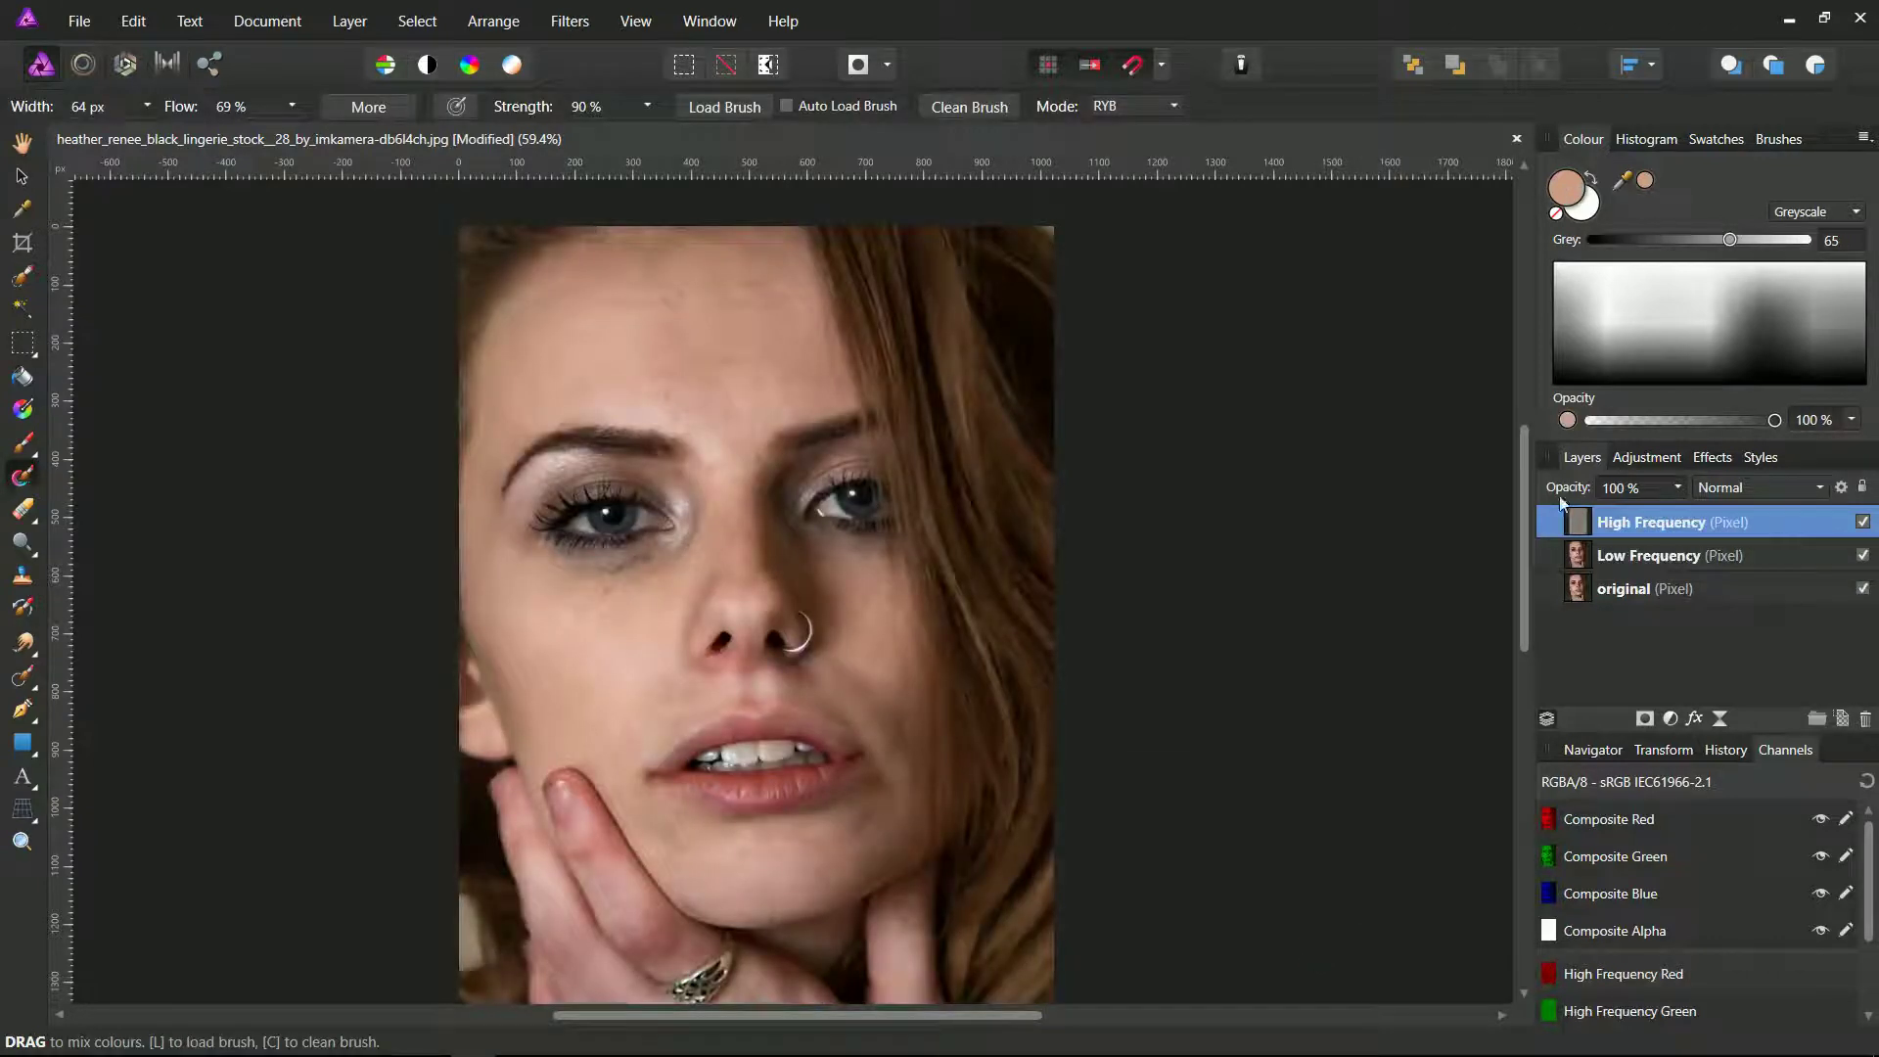
Group the High Frequency and Low Frequency layers together and expand the group.
shift+click(1657, 555)
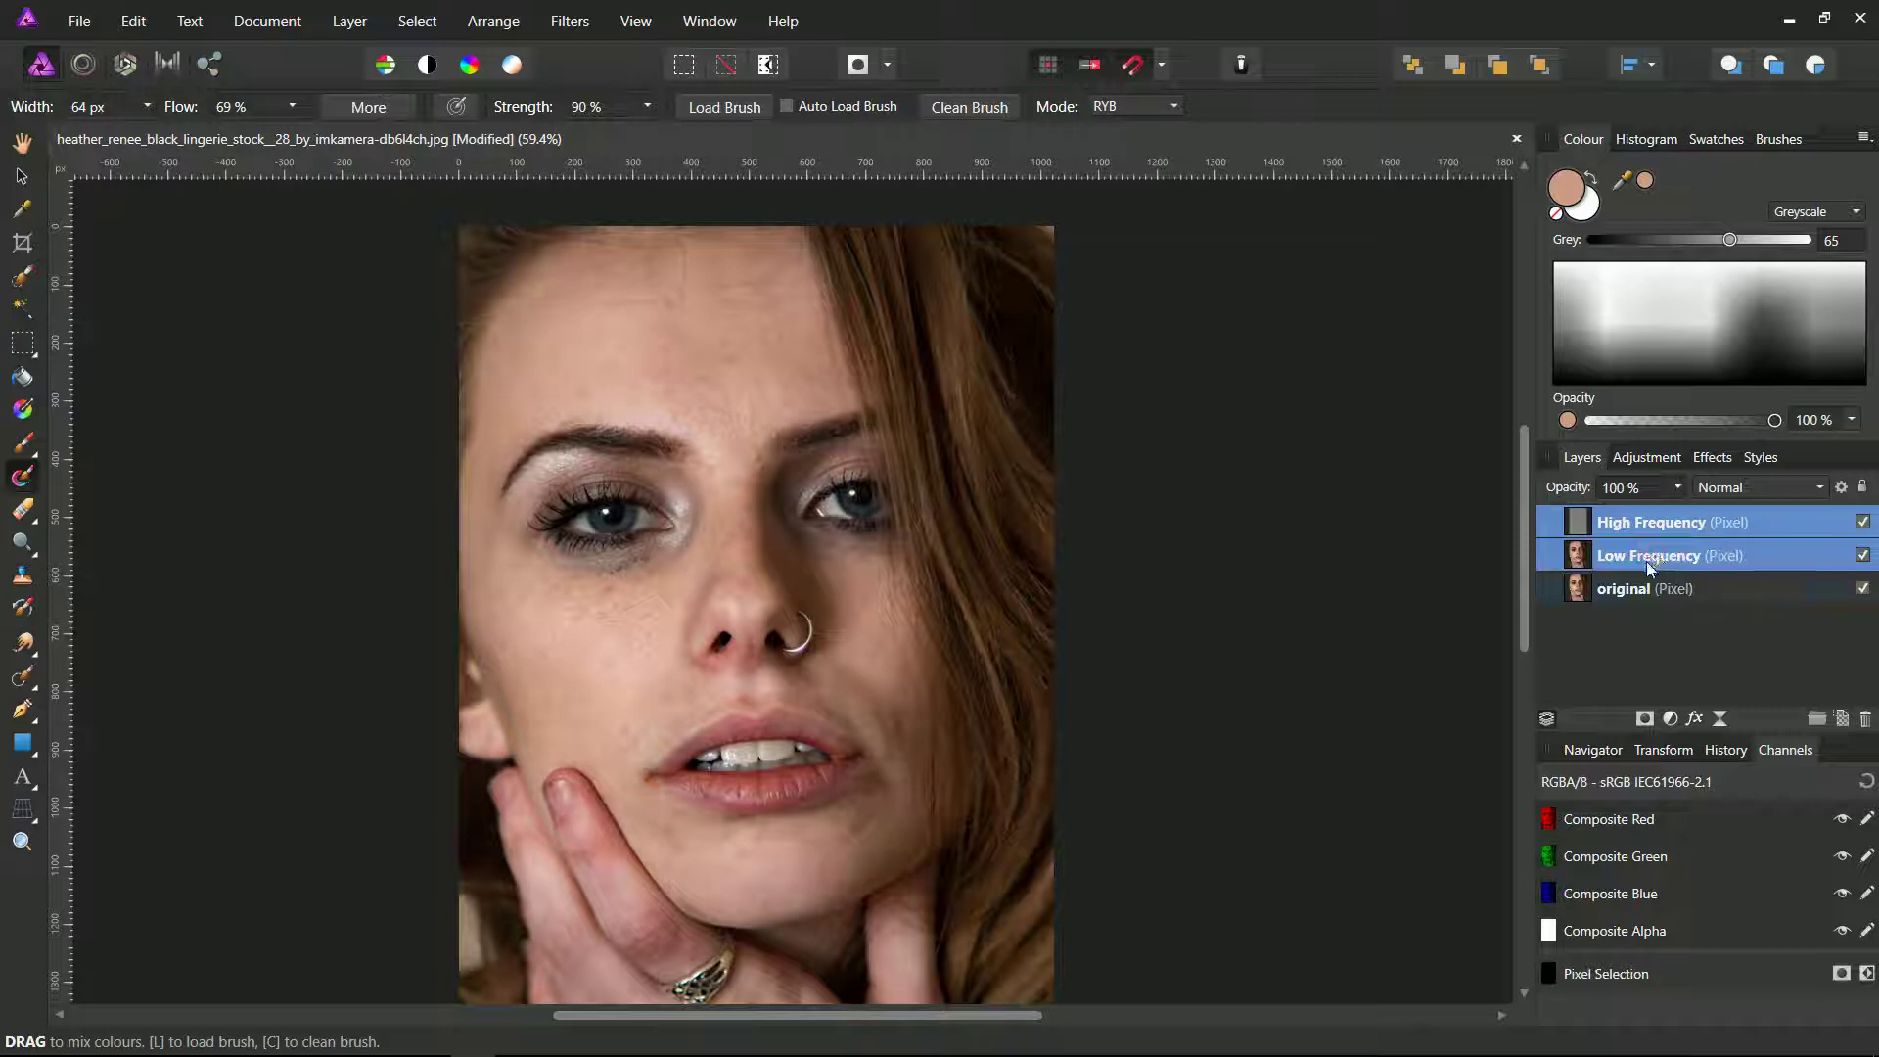
click(1812, 722)
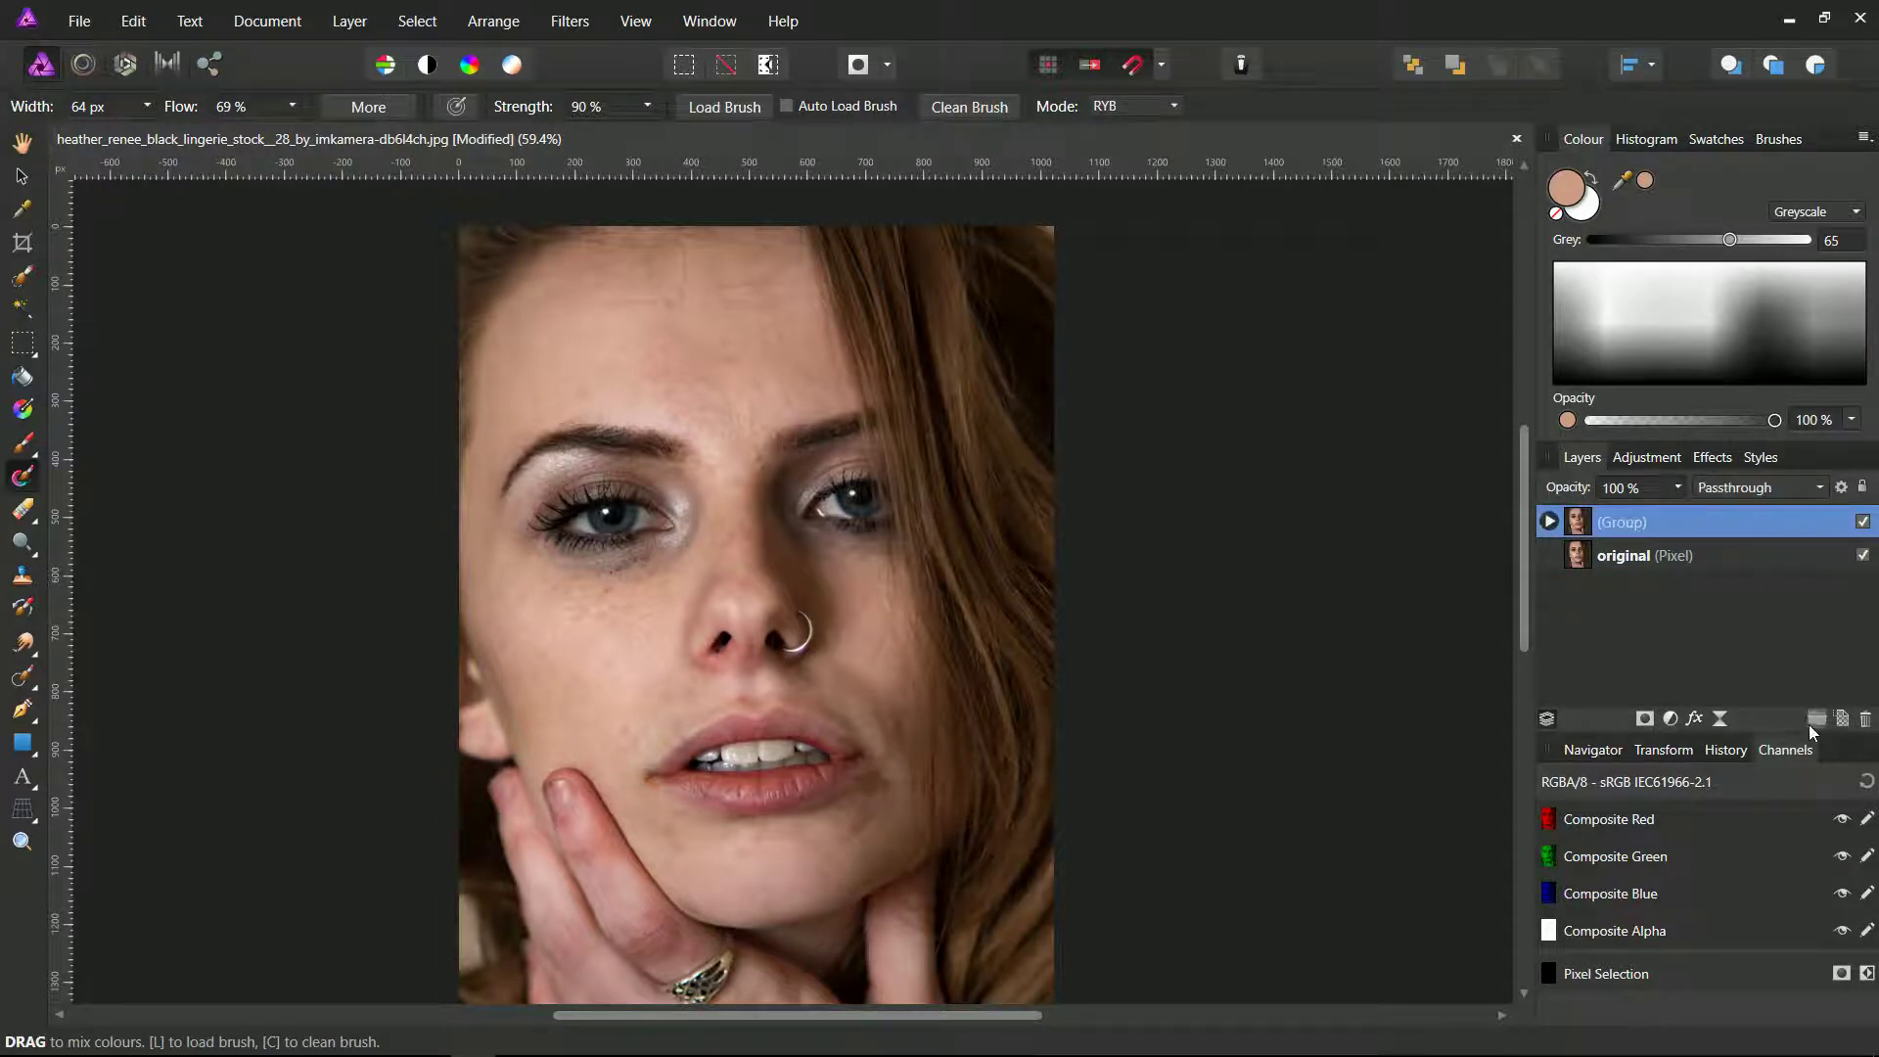
click(1550, 523)
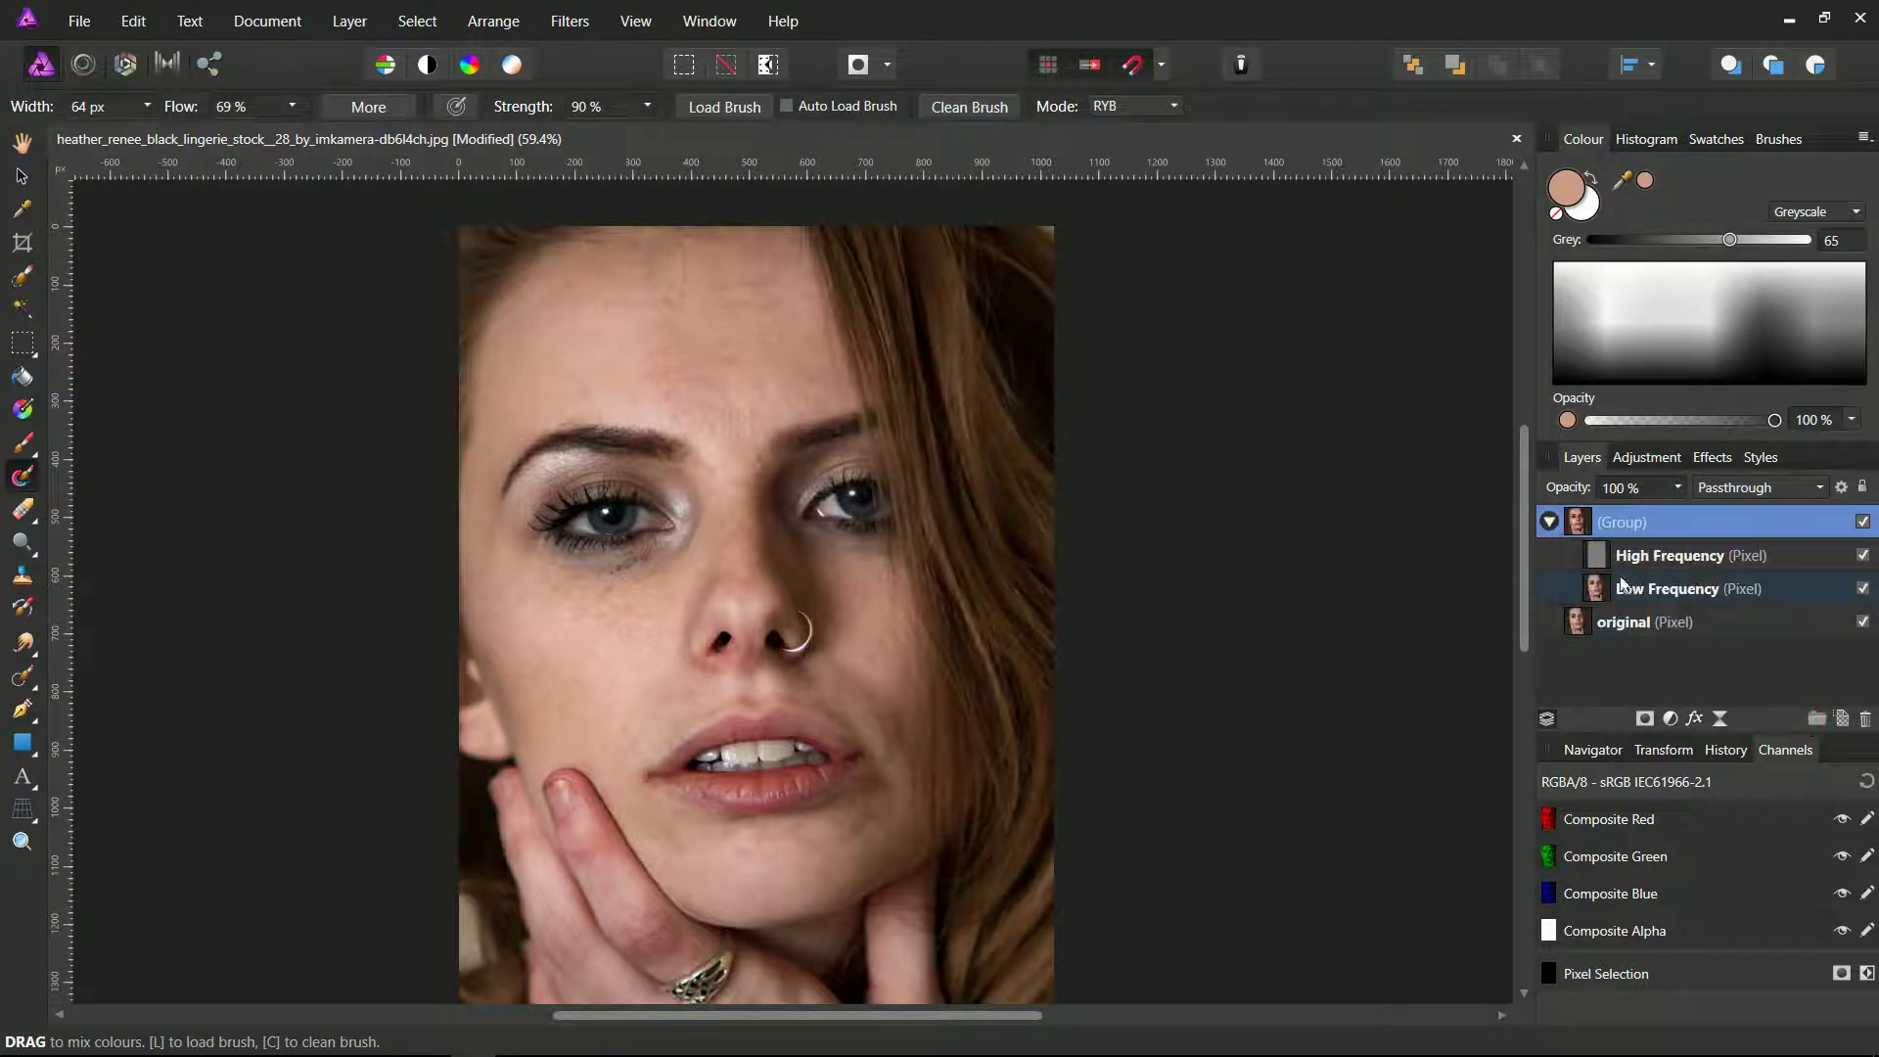
Make the Low Frequency layer inside the group the active layer for retouching.
click(1599, 597)
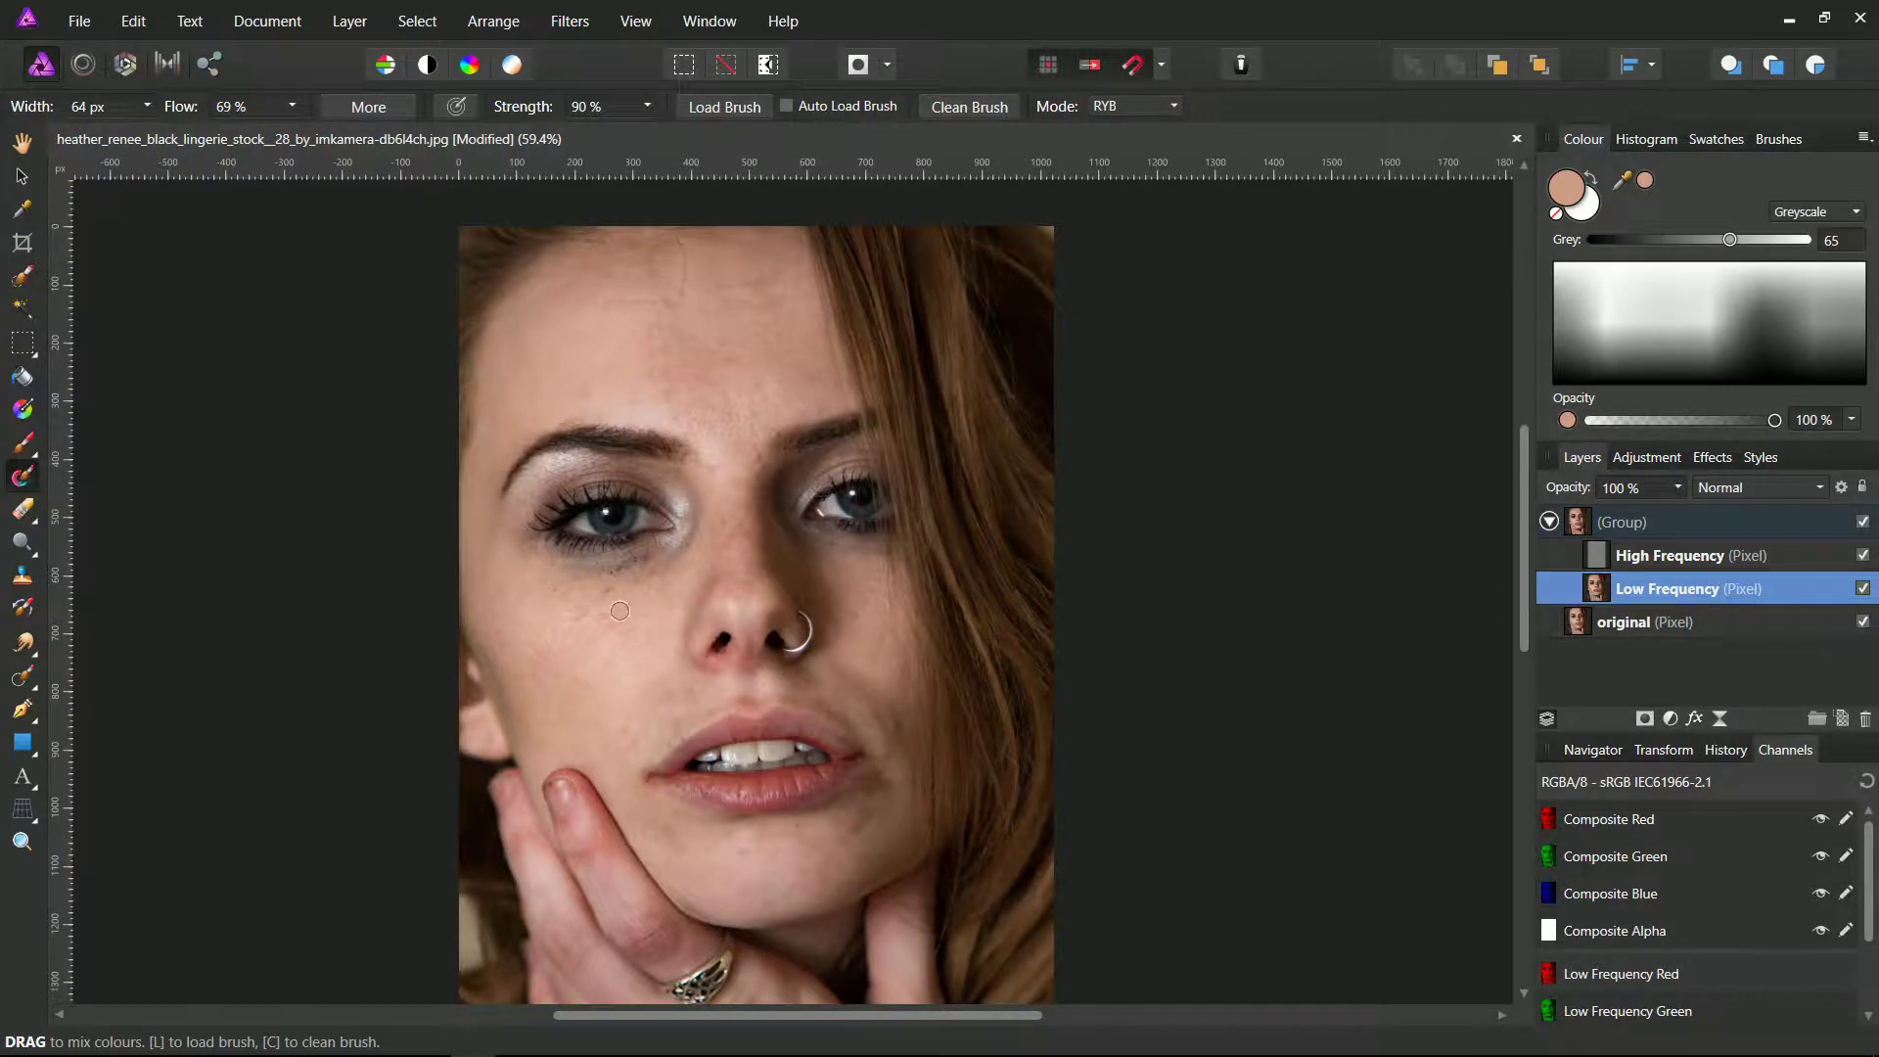
scroll(606, 603, up, 3)
scroll(606, 603, down, 3)
scroll(620, 620, down, 2)
scroll(802, 692, up, 3)
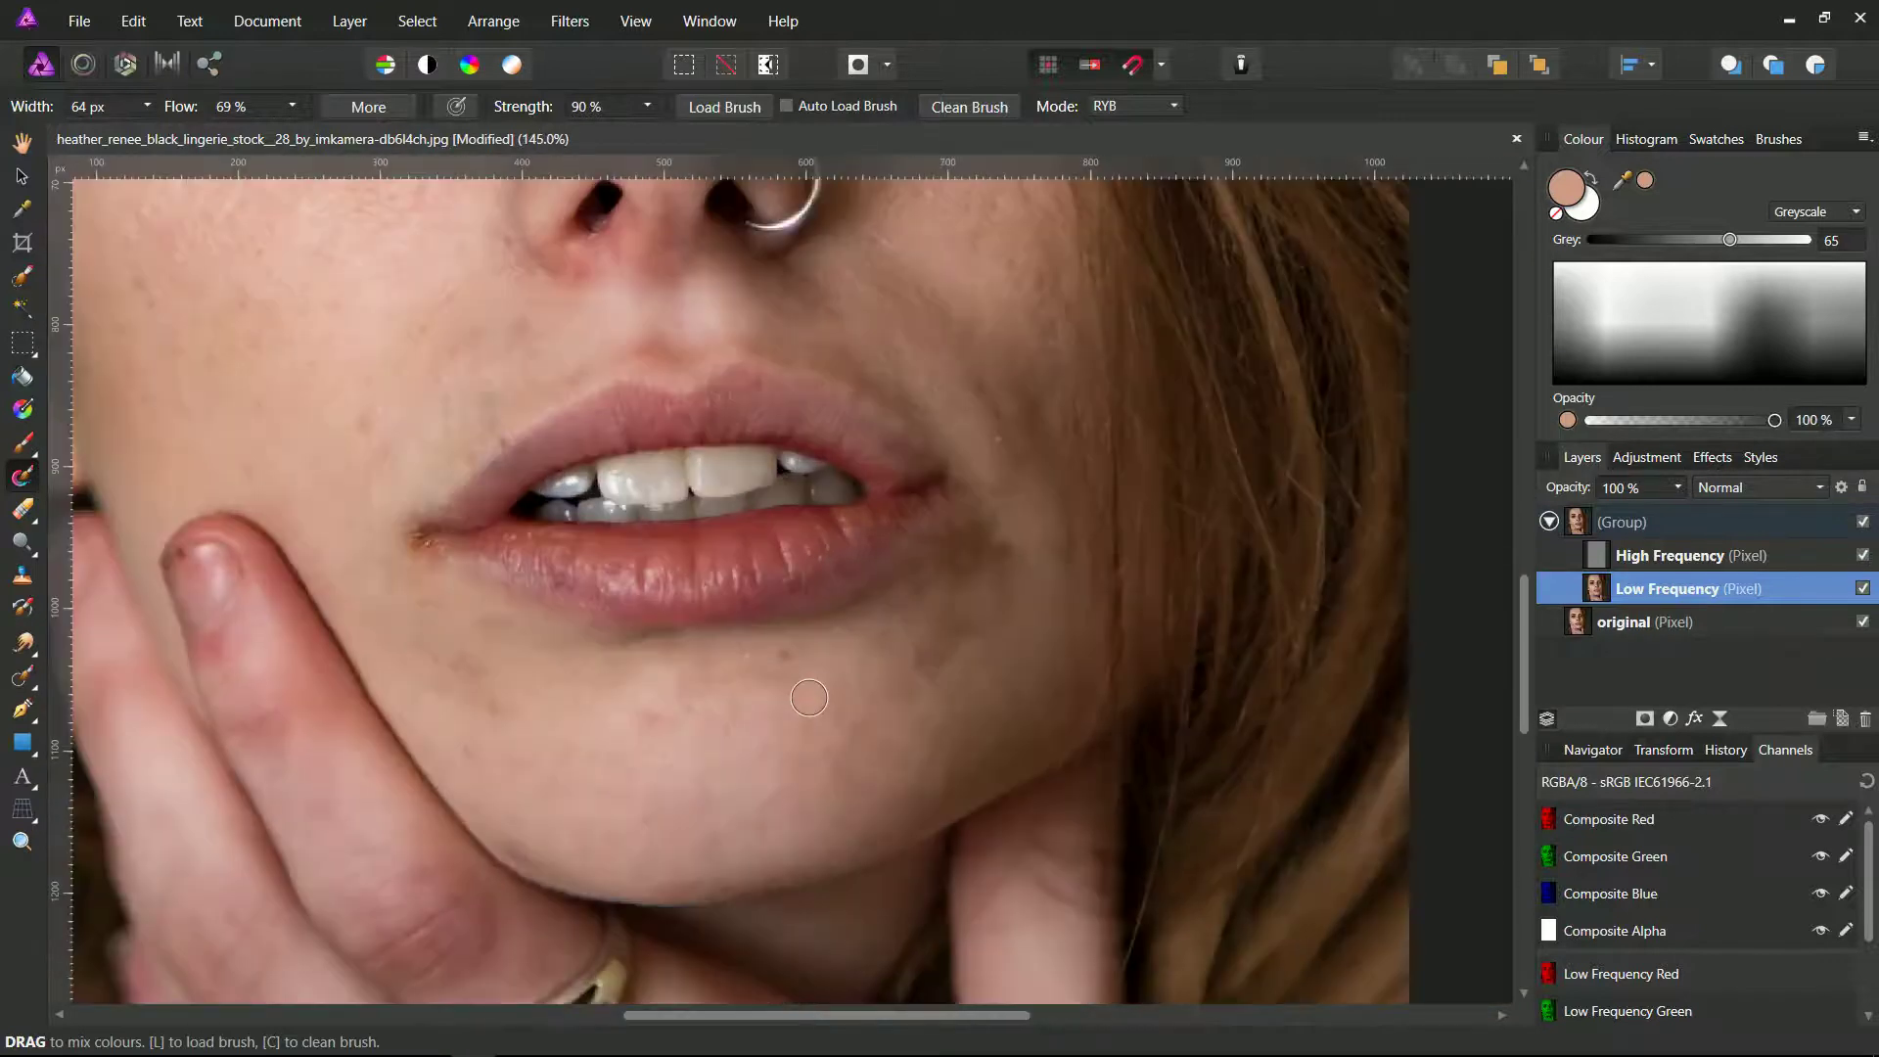
scroll(876, 706, up, 2)
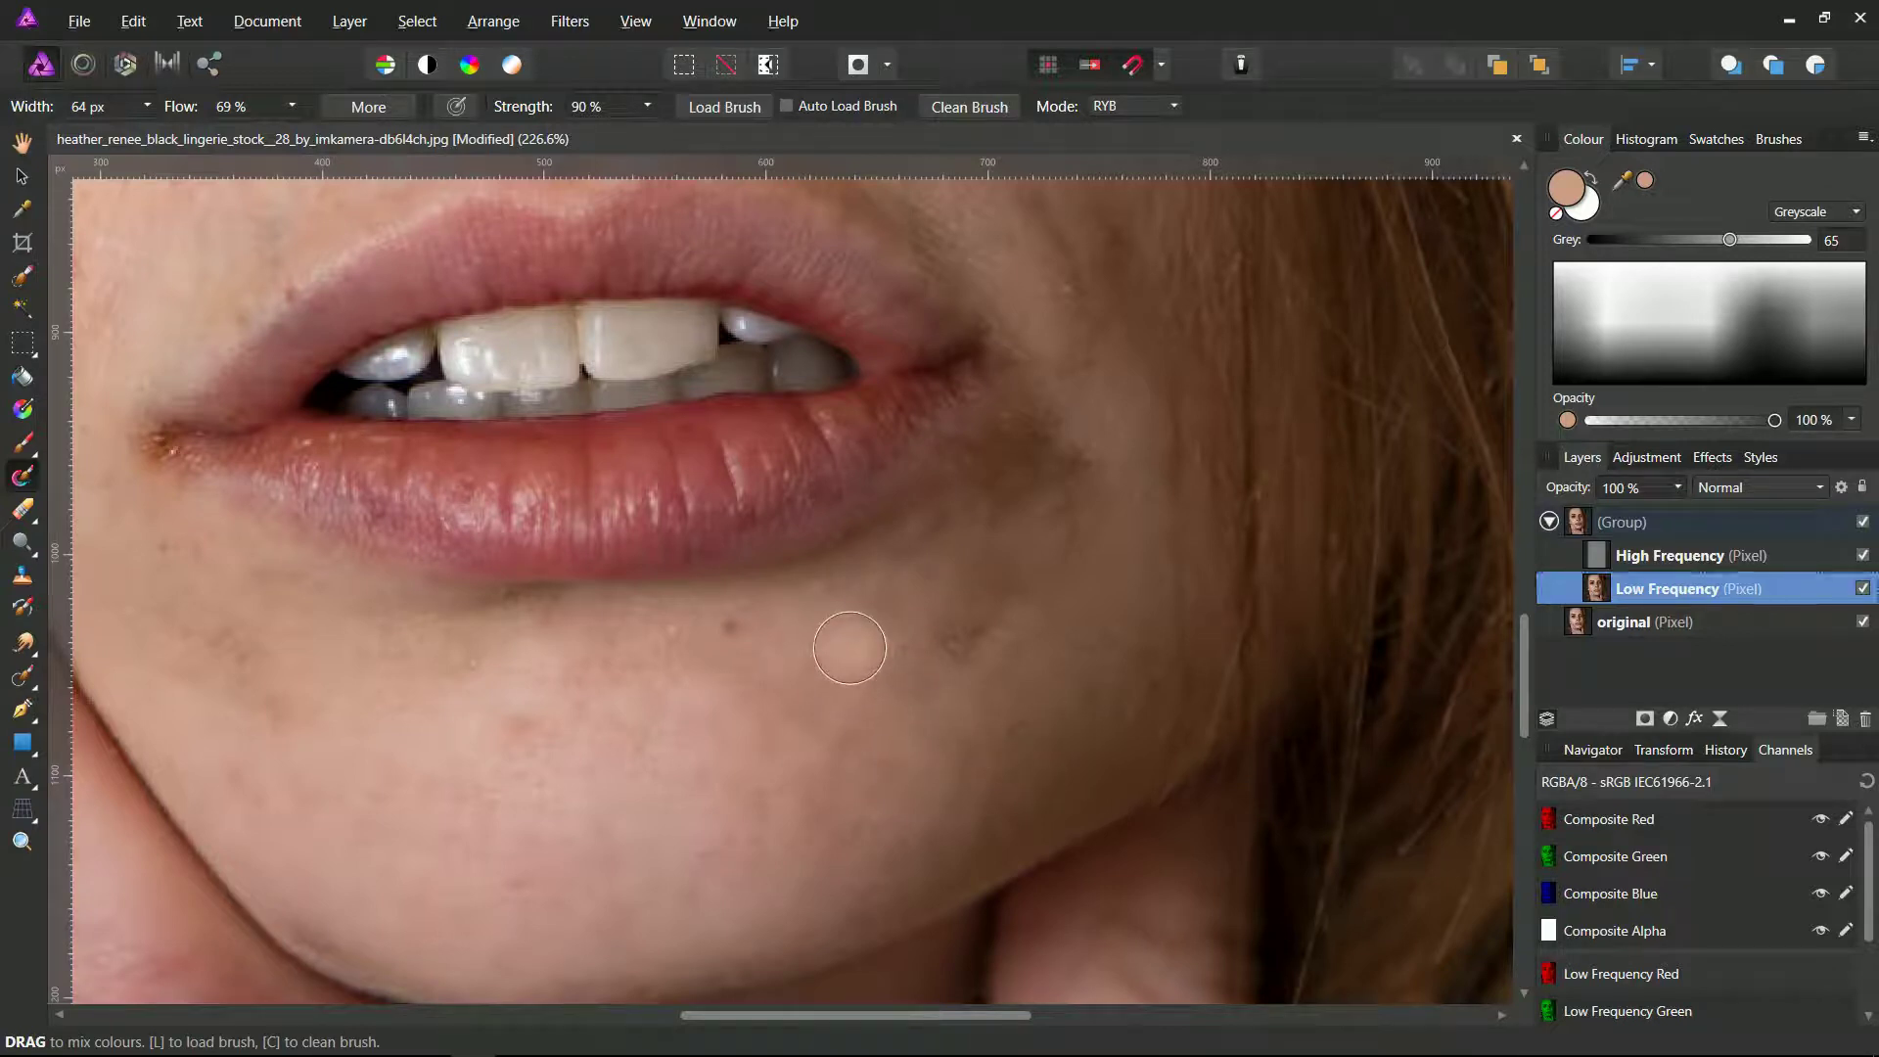
Try to blend away the dark patch between the mouth corner and the hair-side jaw using sampled skin tones.
click(850, 646)
click(849, 647)
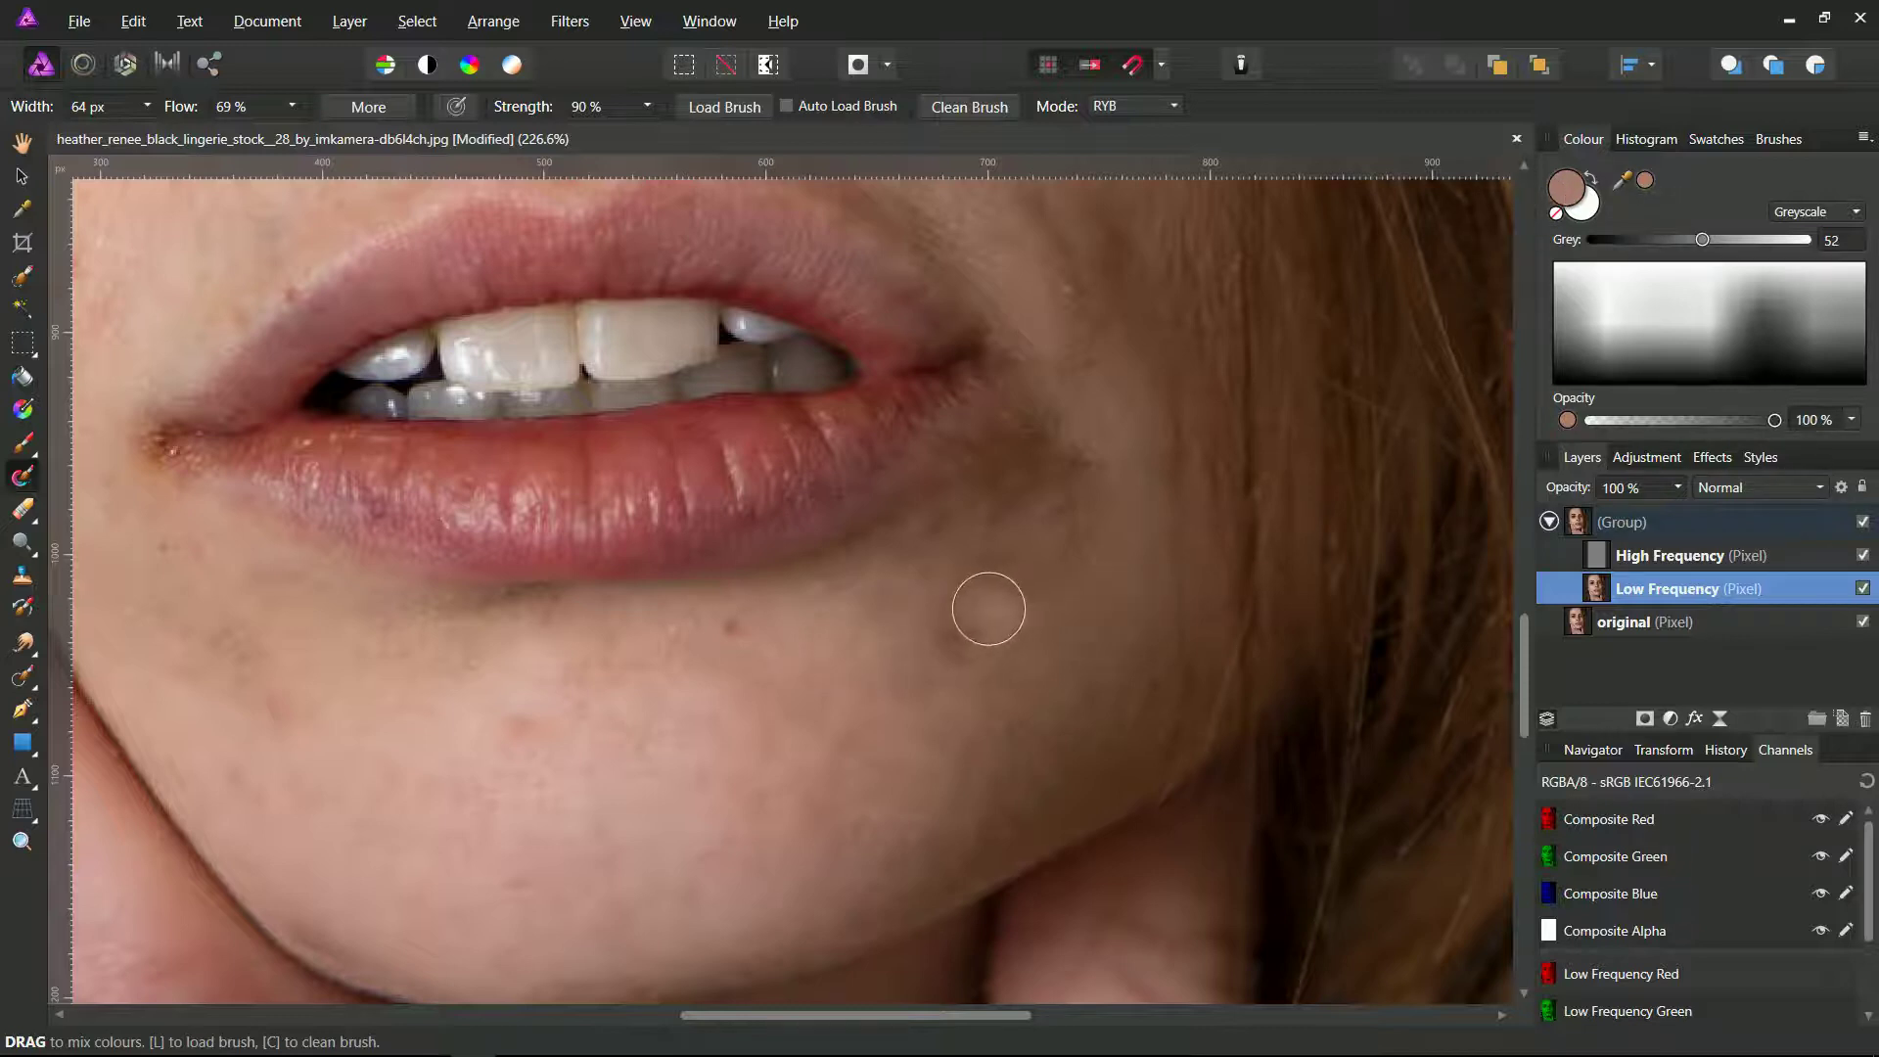
click(983, 605)
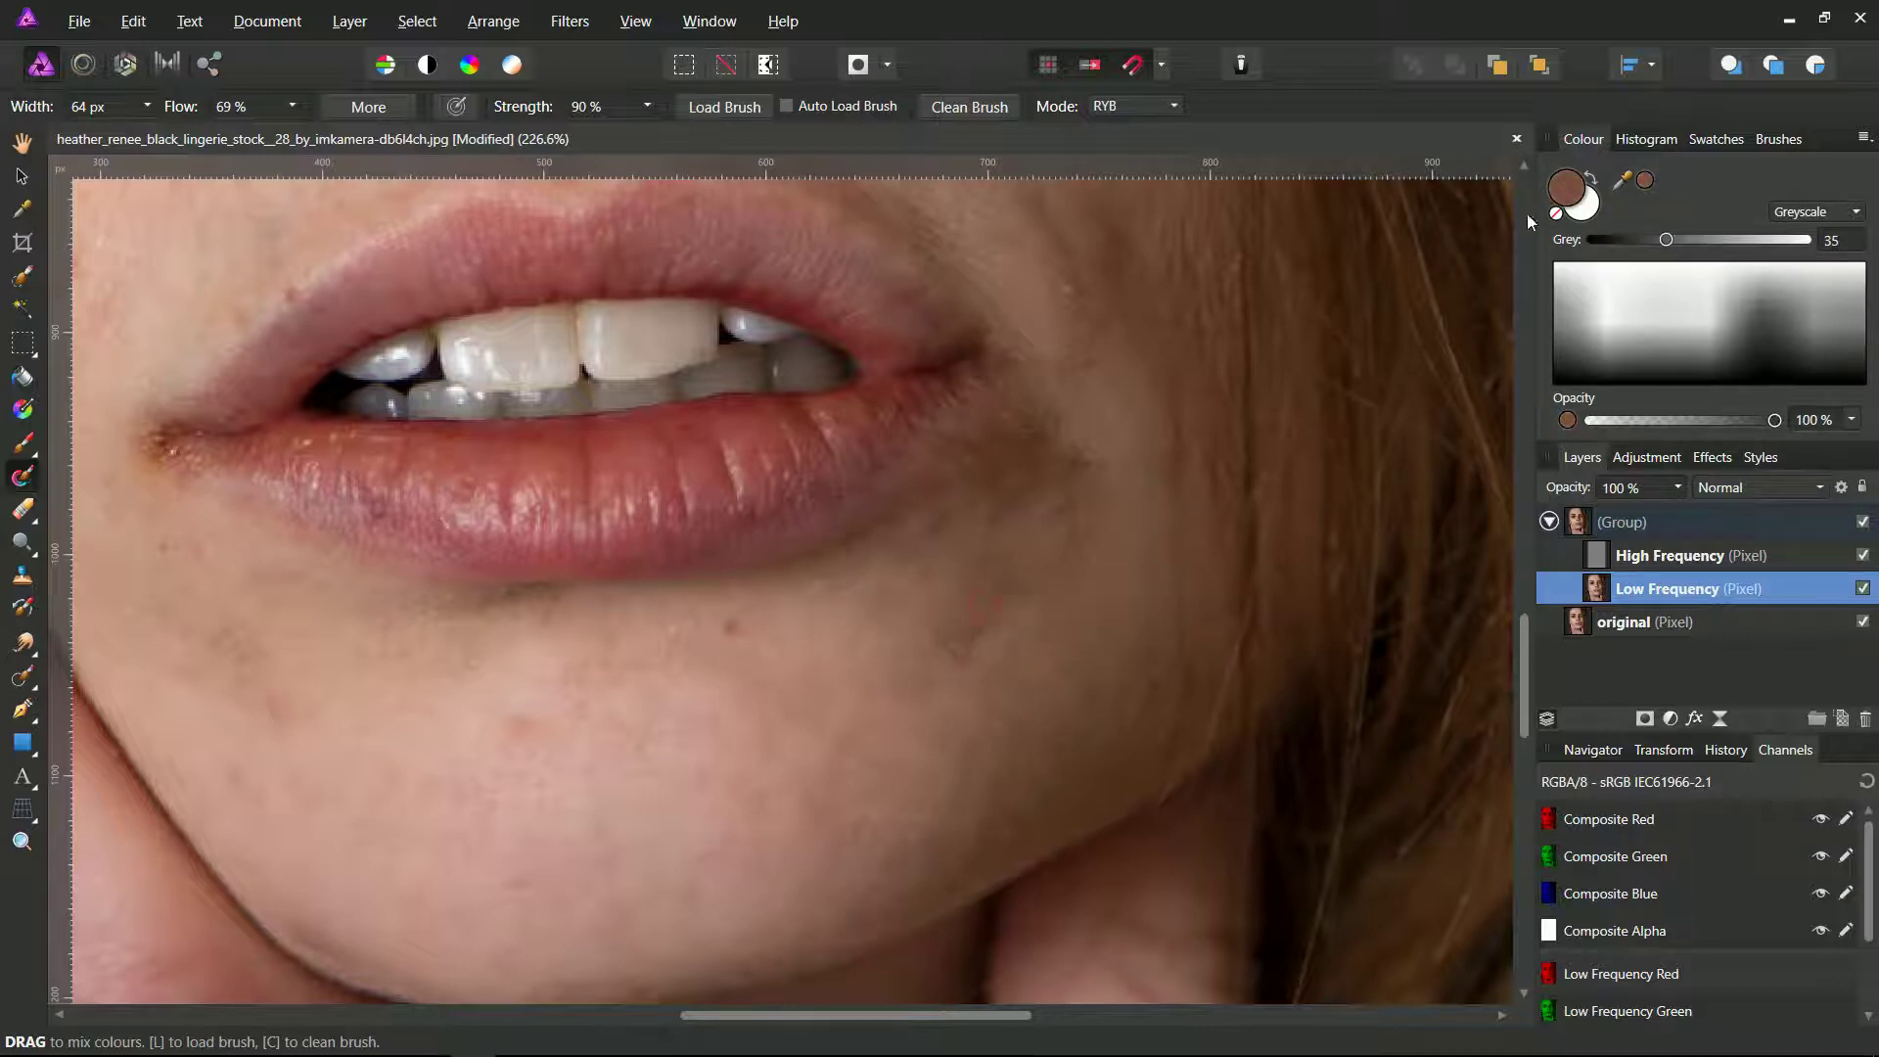
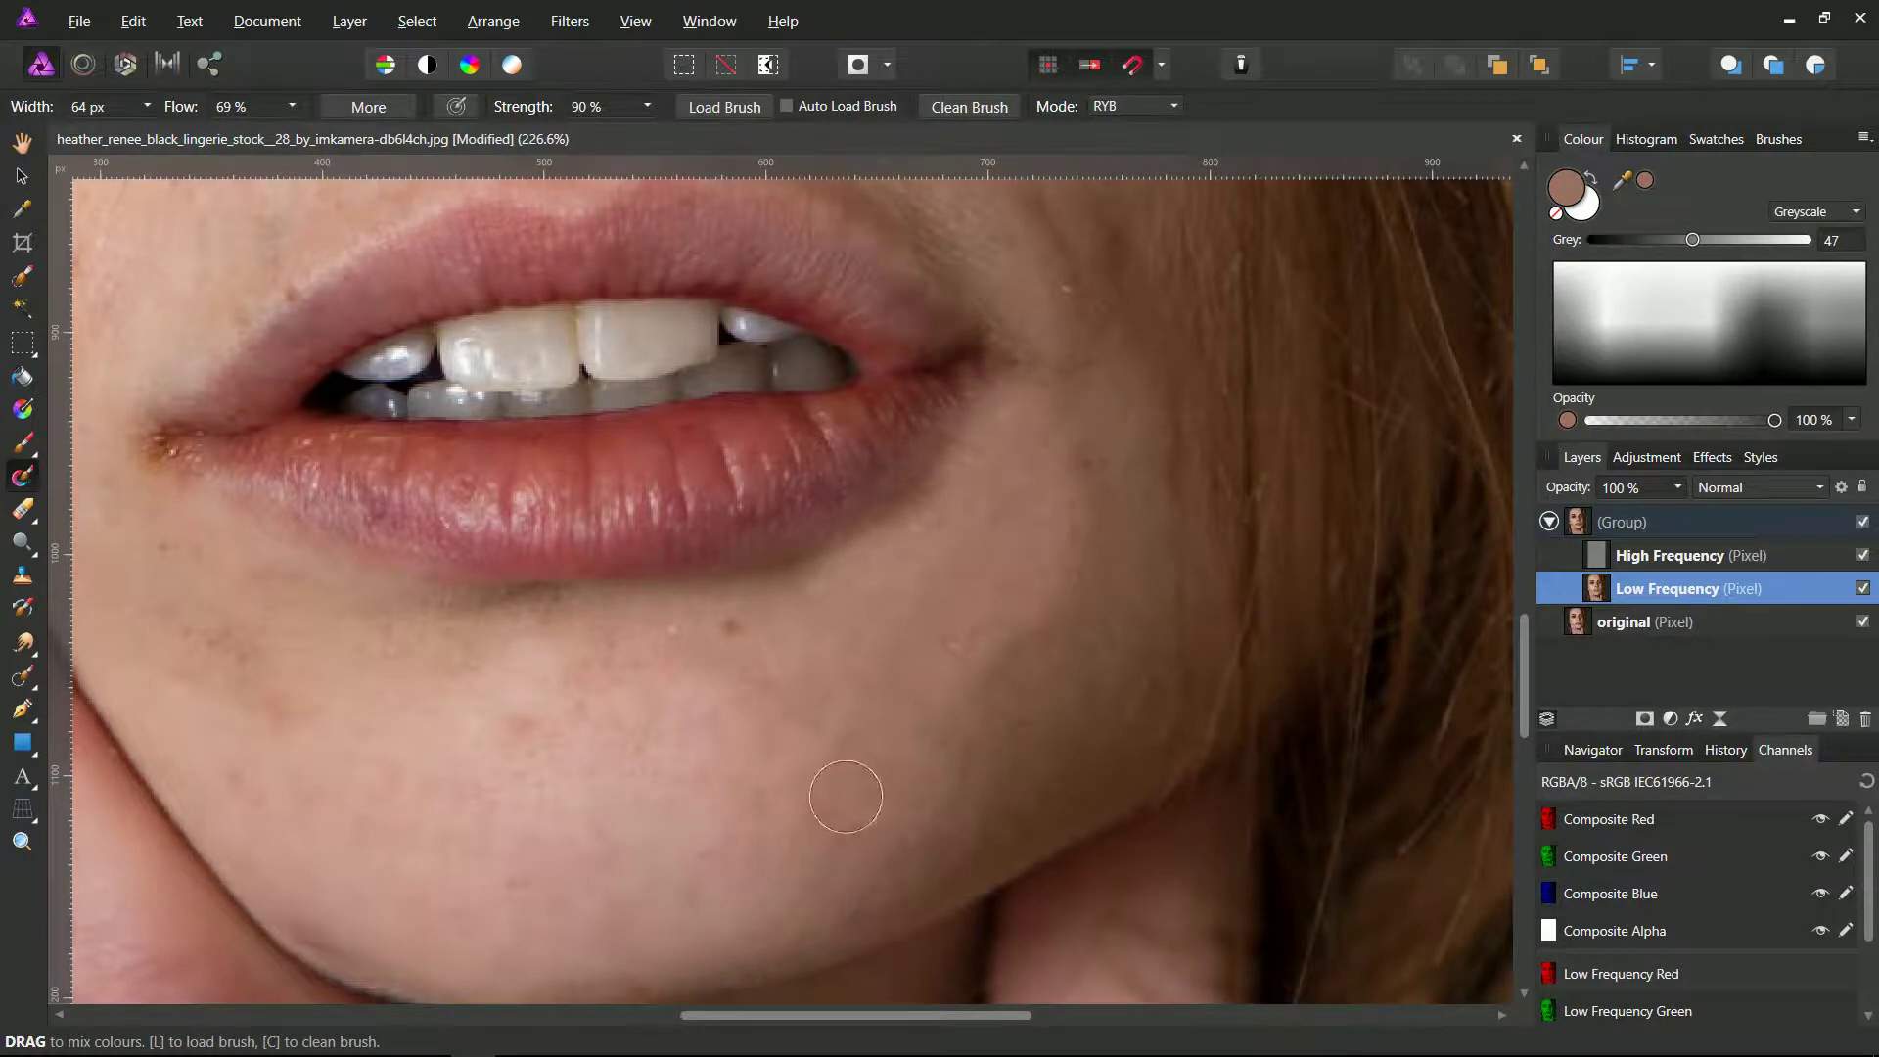
scroll(864, 780, down, 6)
scroll(866, 778, up, 7)
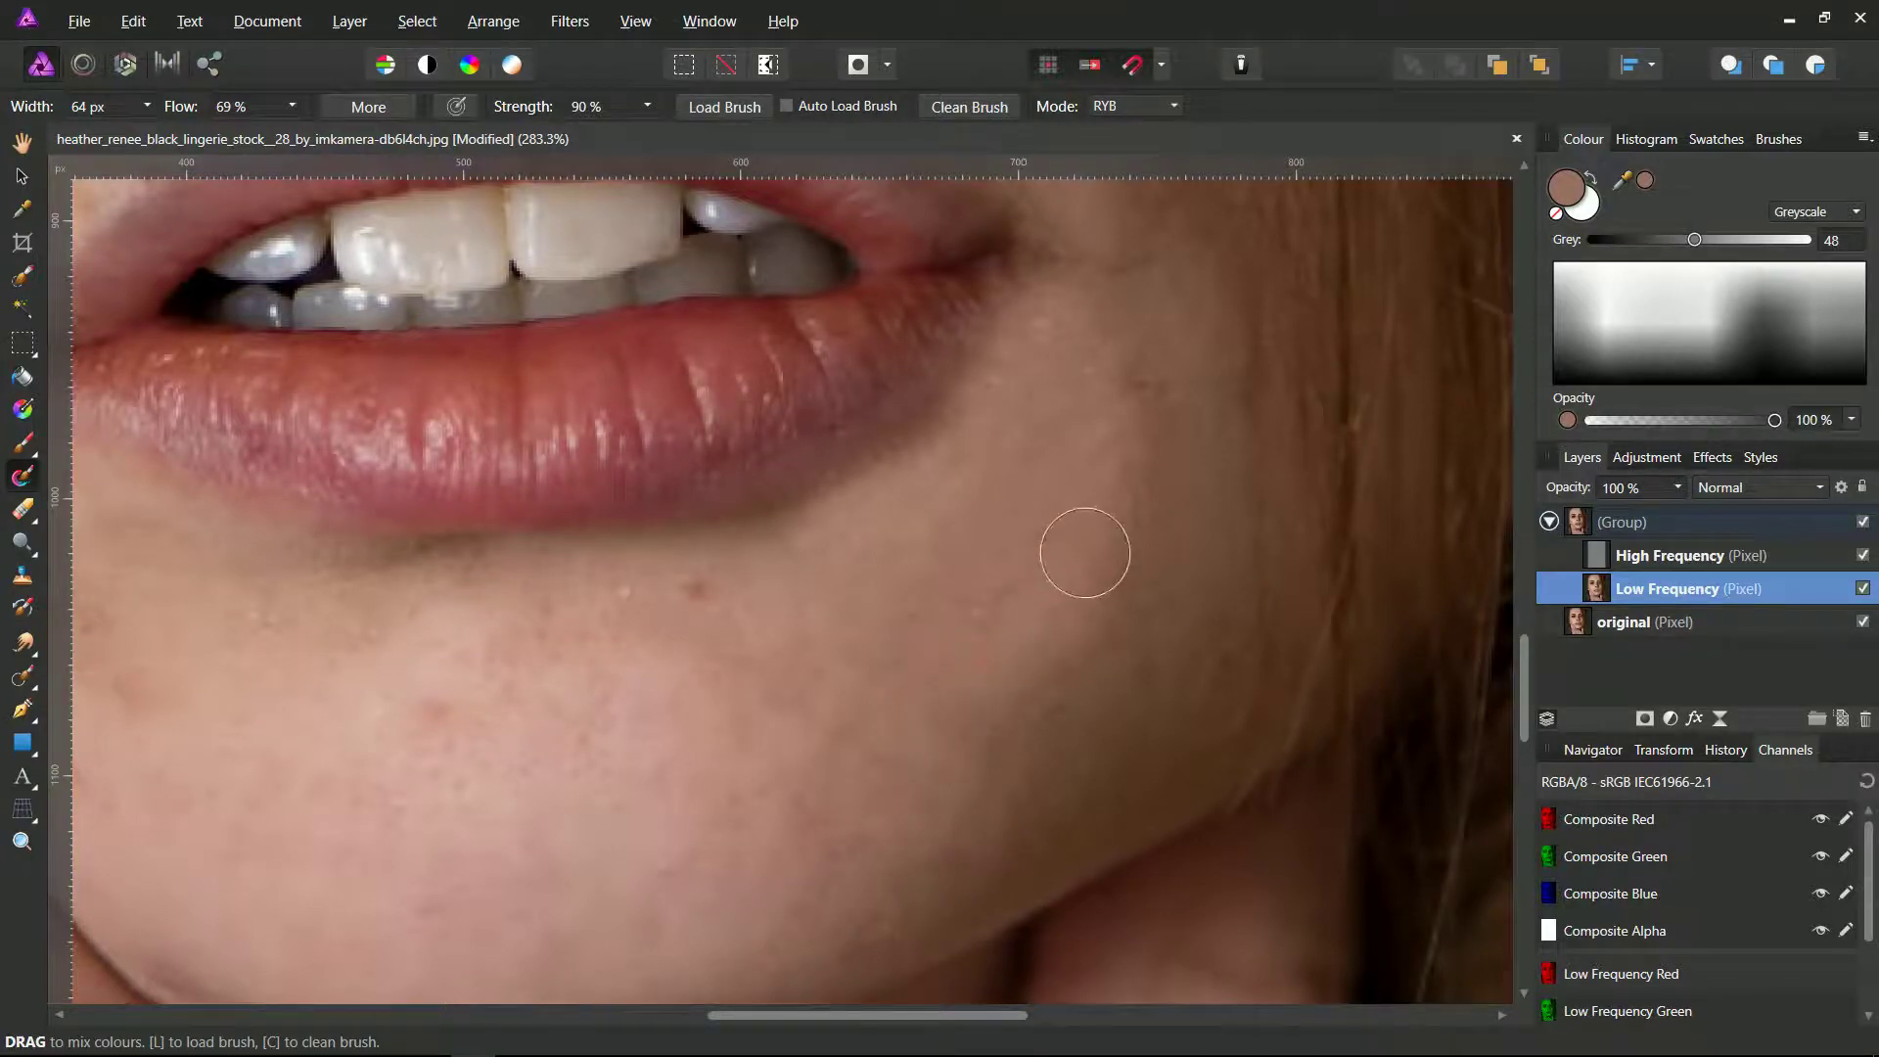
drag(931, 743, 973, 714)
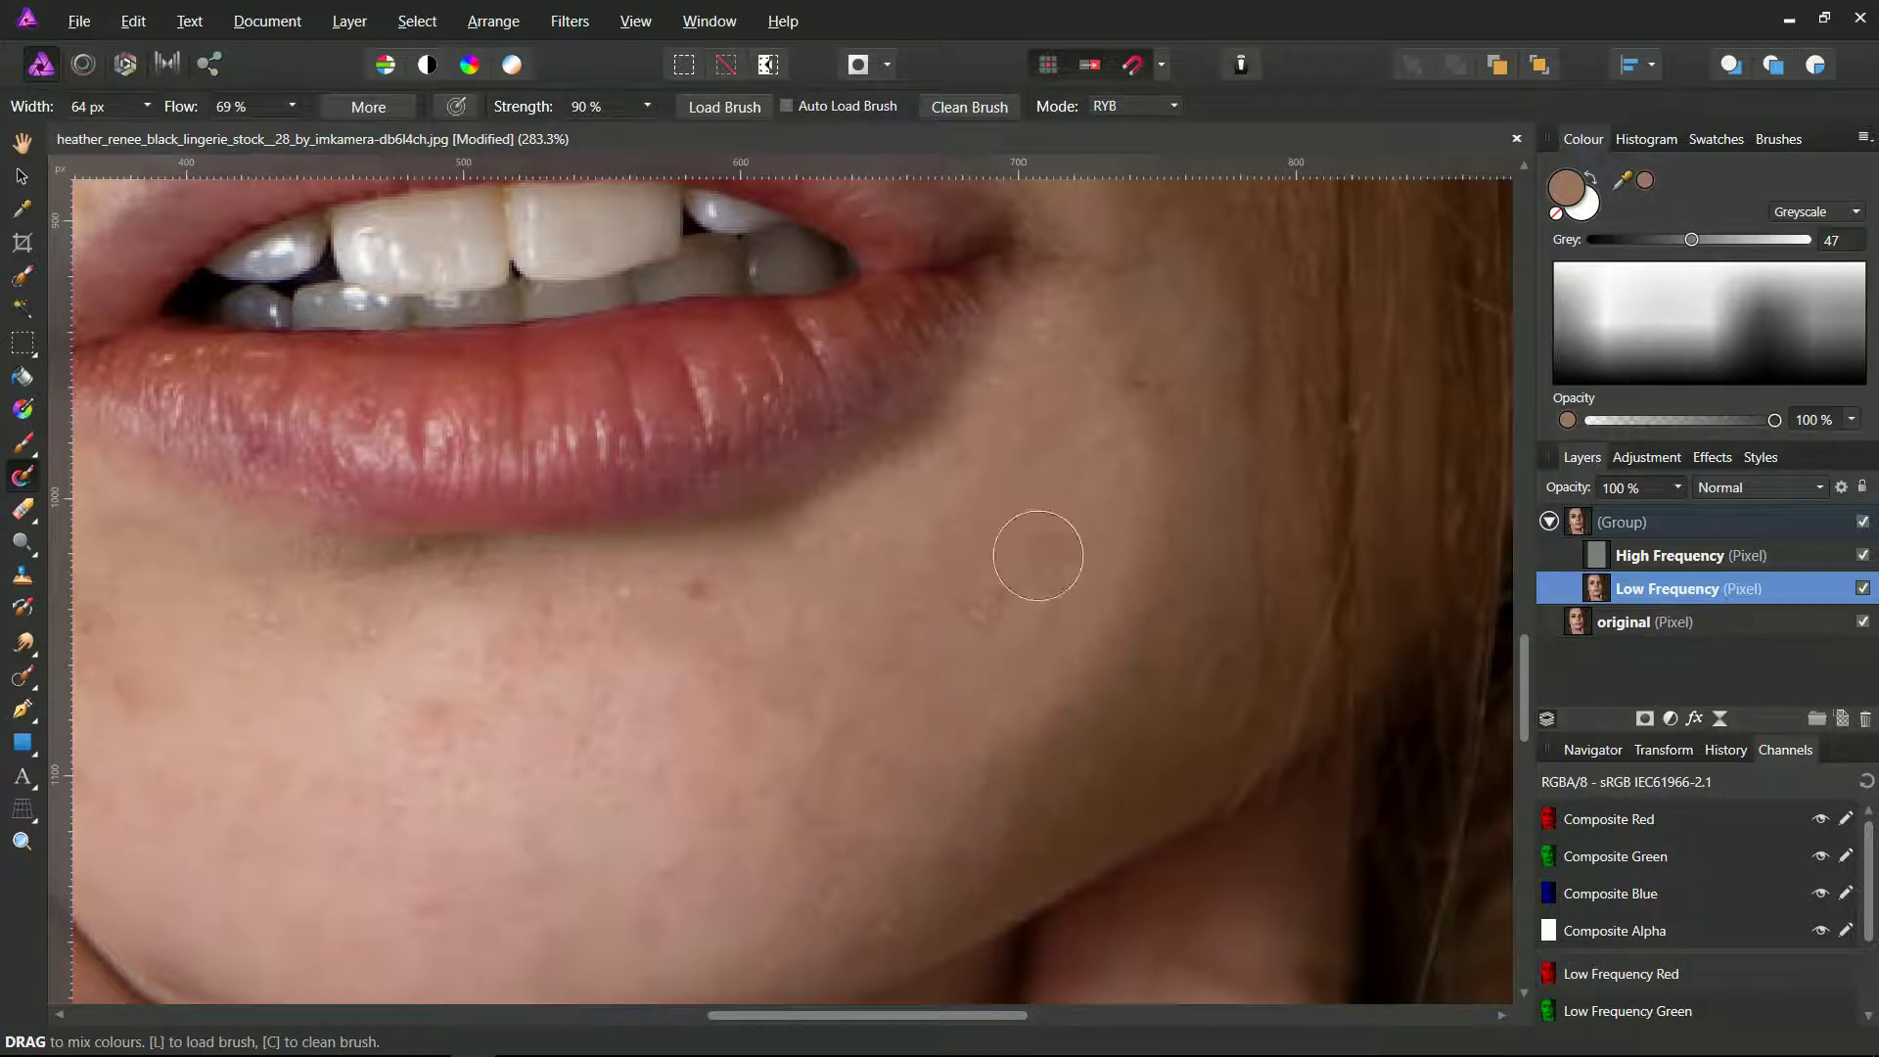
mouse_move(1081, 898)
mouse_down()
mouse_move(1083, 489)
mouse_move(1074, 506)
mouse_move(1140, 445)
mouse_move(1145, 369)
mouse_up()
click(1145, 369)
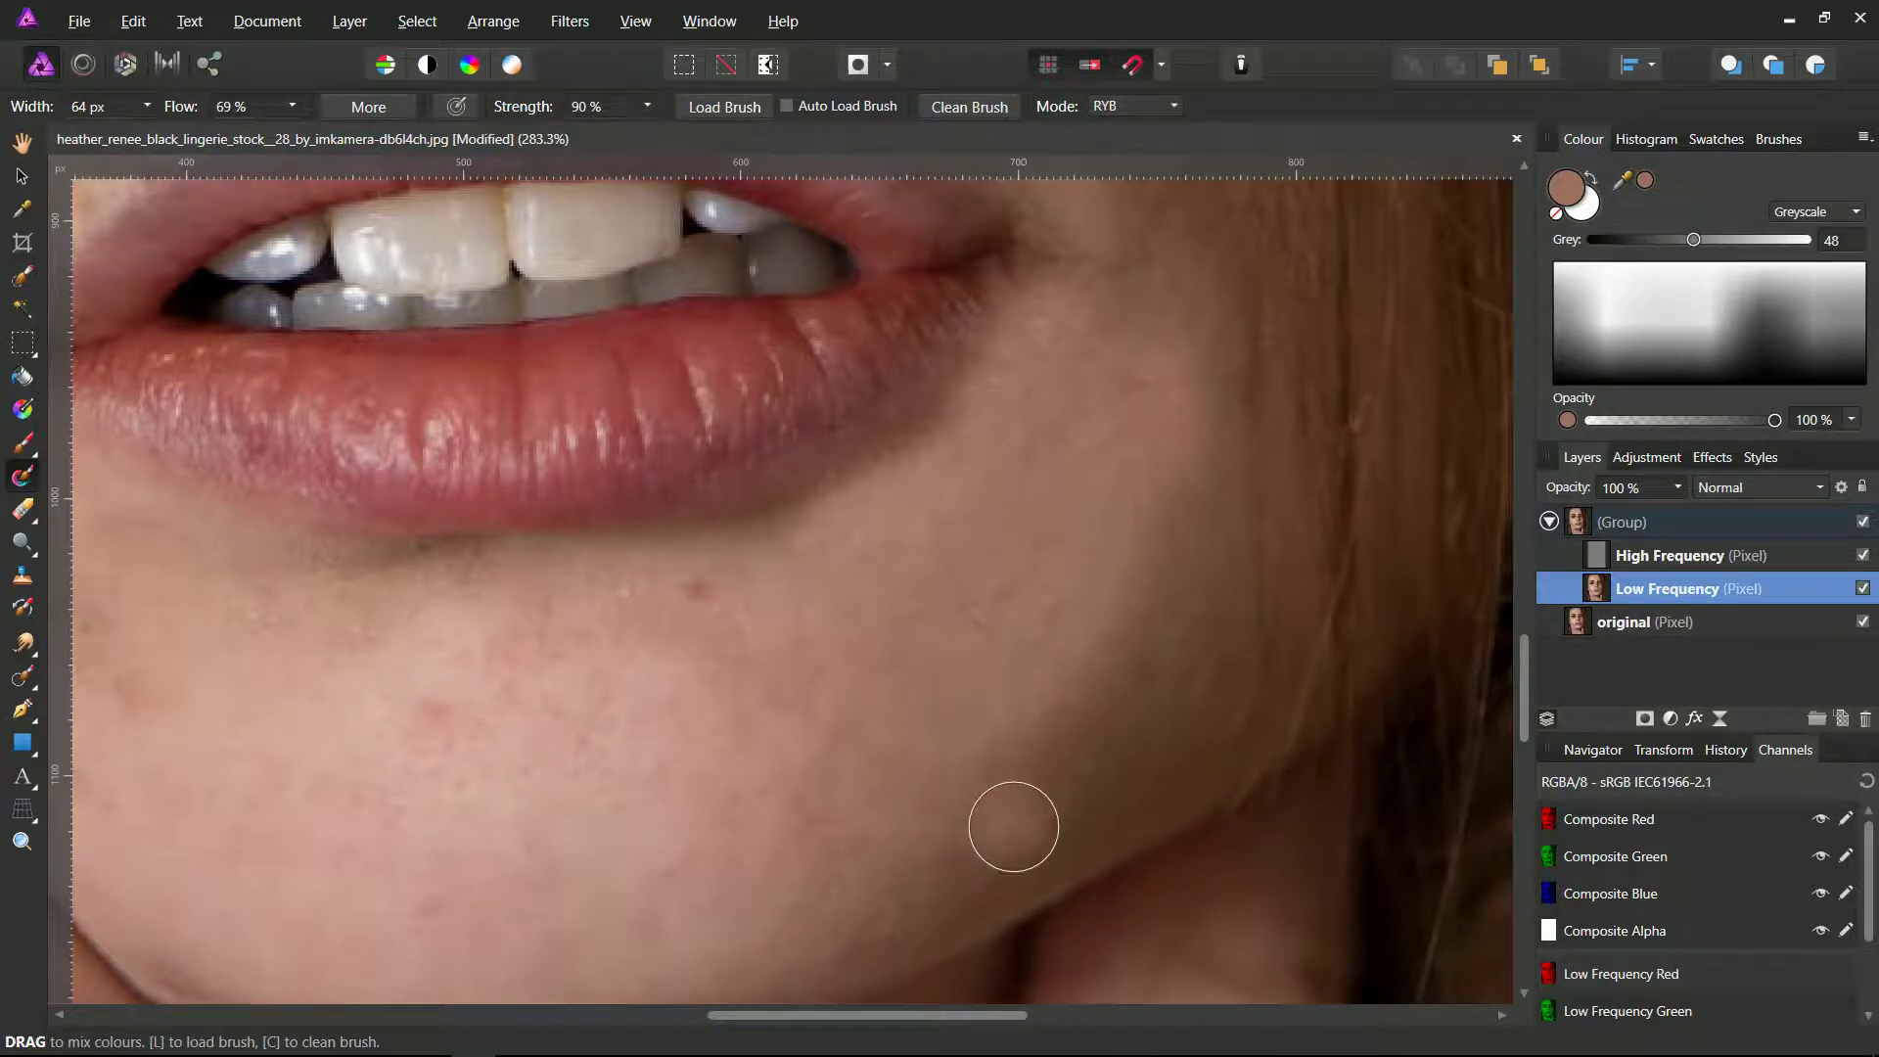
Try to smooth the tonal transitions across the chin and lower jaw with further mixer strokes.
scroll(930, 855, down, 1)
scroll(926, 835, down, 5)
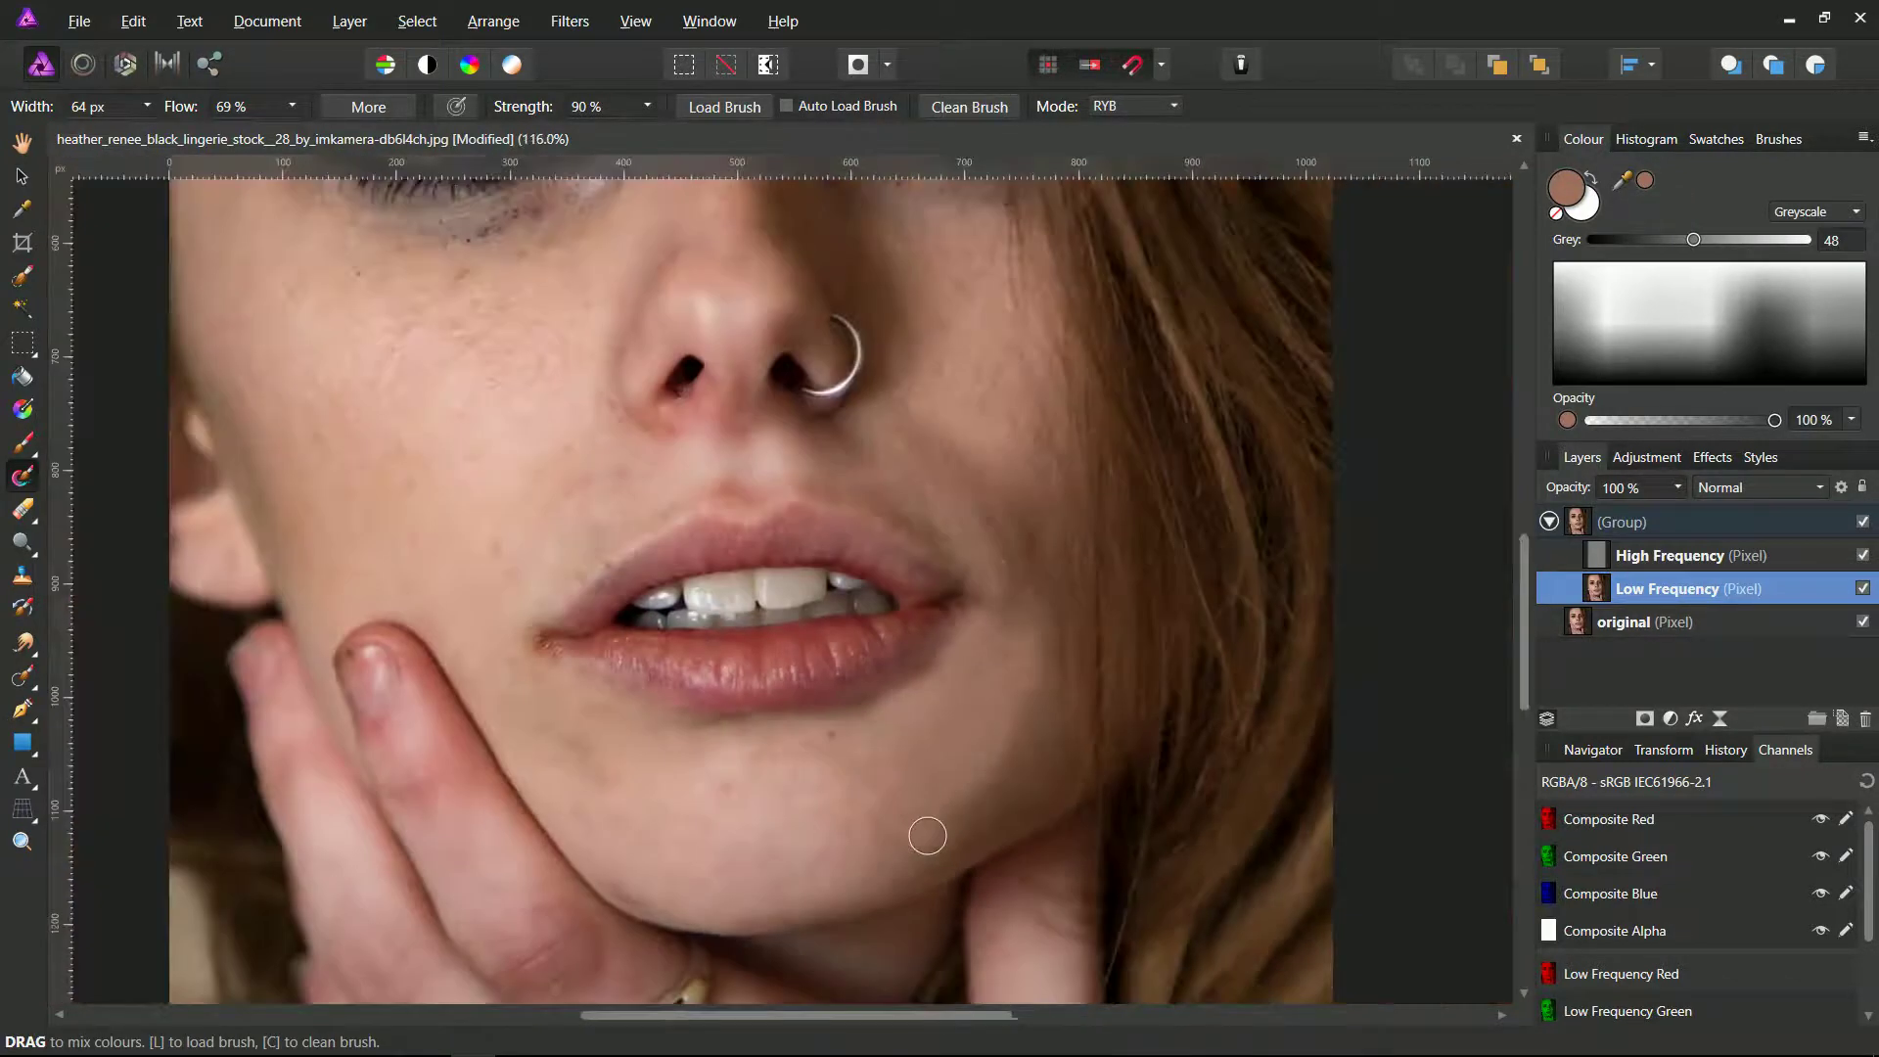
scroll(928, 836, up, 5)
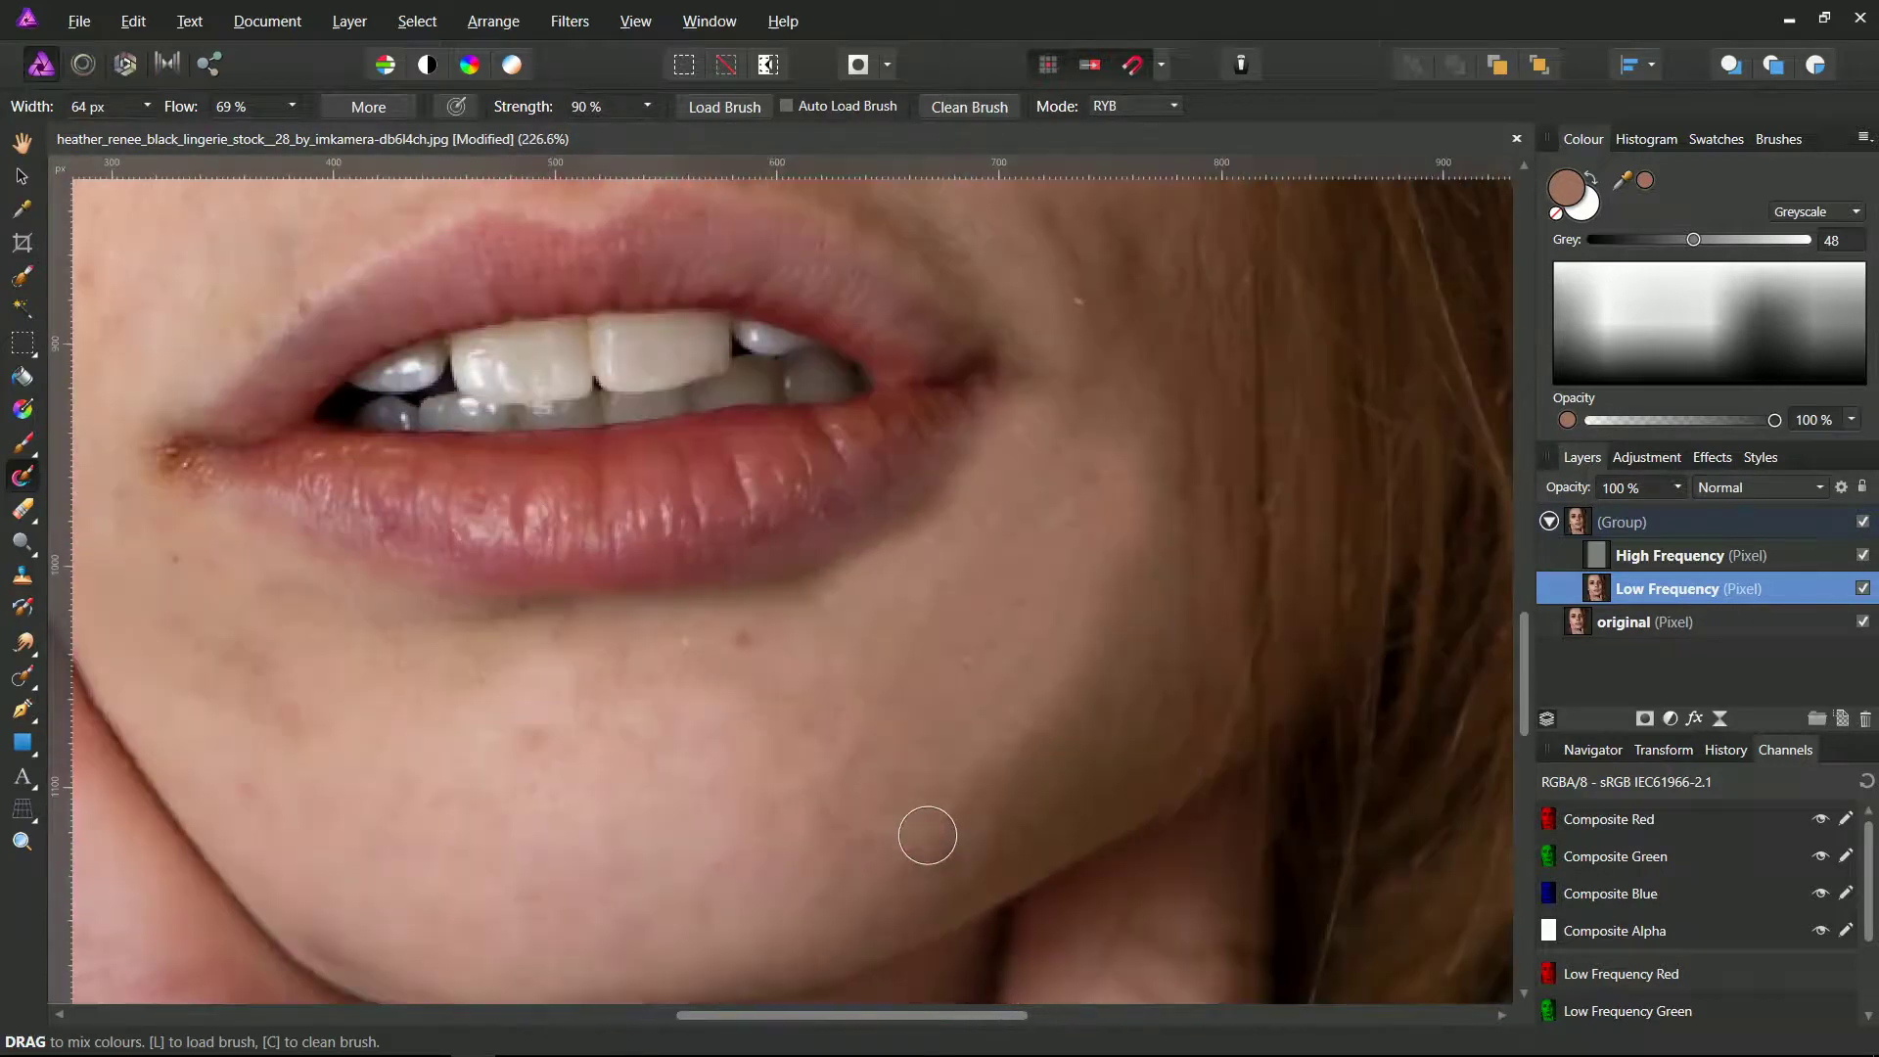
drag(946, 752, 982, 784)
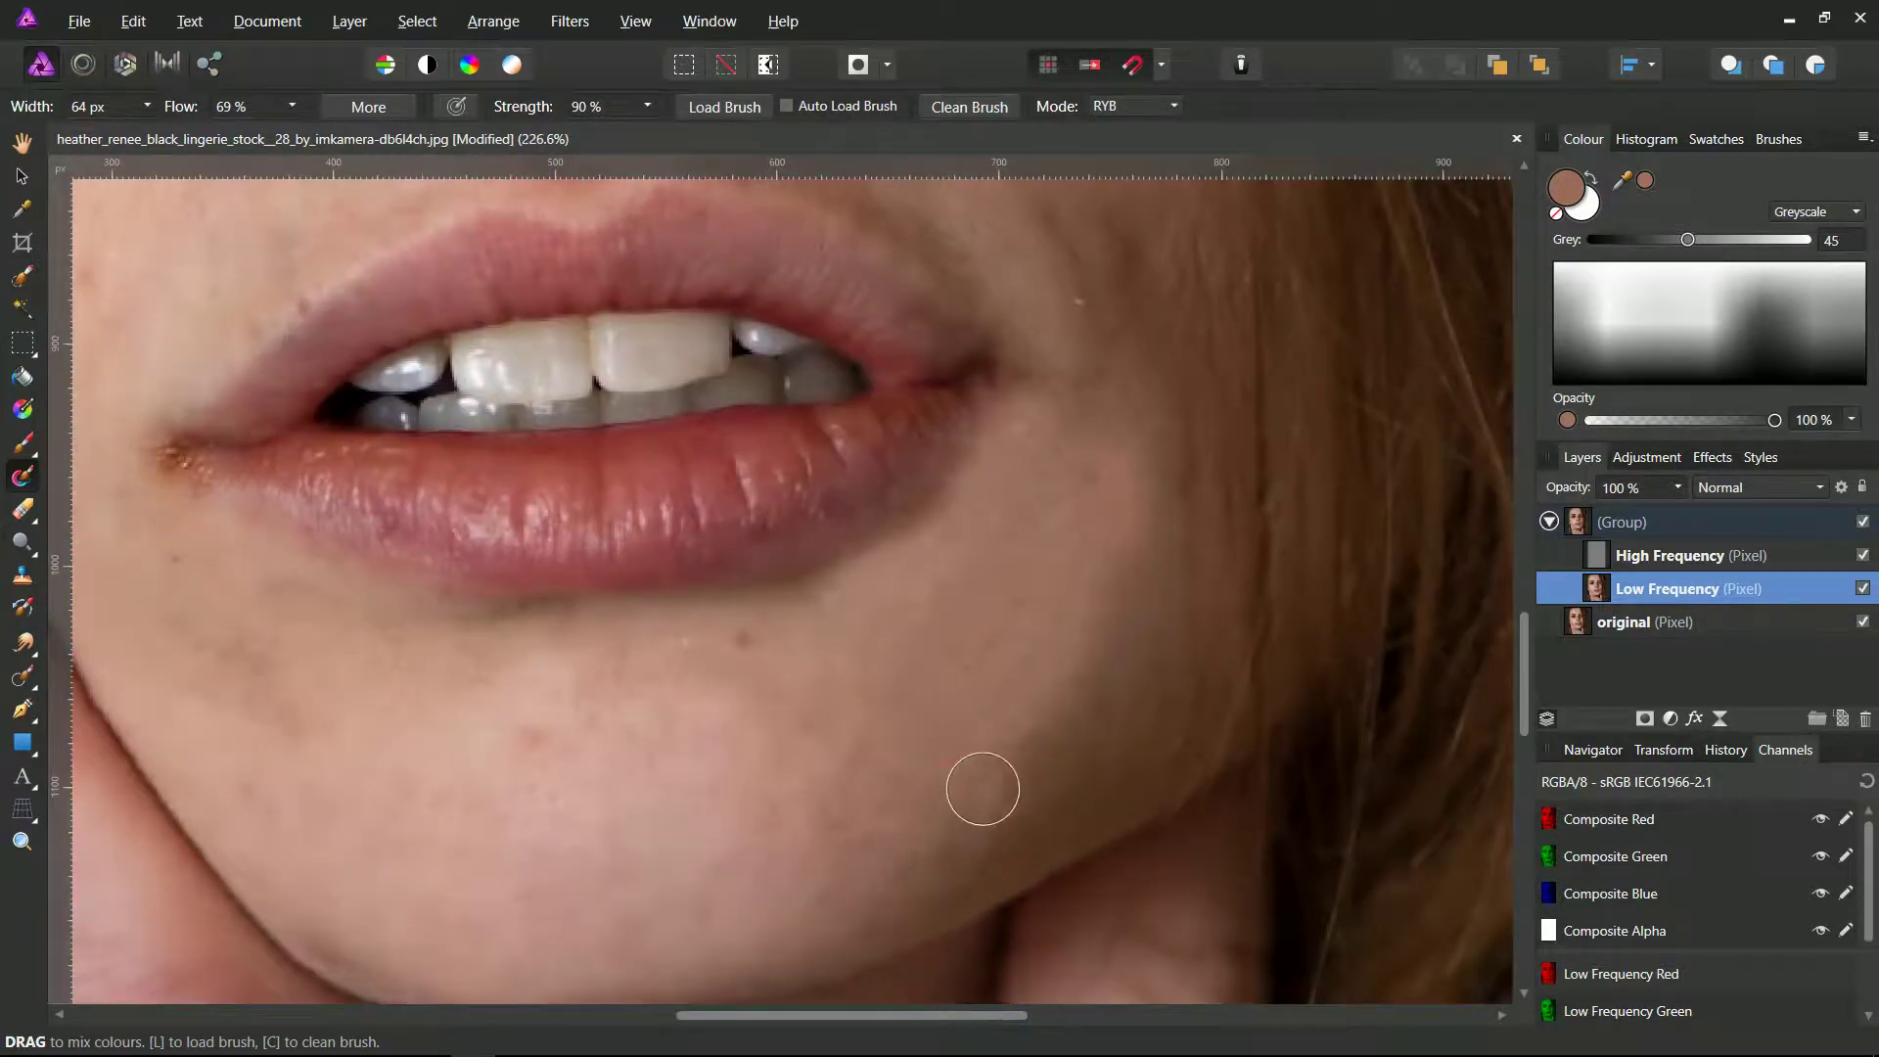
mouse_move(1023, 715)
mouse_down()
mouse_move(972, 761)
mouse_move(1013, 805)
mouse_move(1091, 702)
mouse_move(1147, 568)
mouse_move(1149, 495)
mouse_move(990, 793)
mouse_move(944, 743)
mouse_move(900, 890)
mouse_move(1003, 808)
mouse_move(903, 851)
mouse_move(1049, 694)
mouse_move(858, 881)
mouse_move(945, 805)
mouse_move(724, 809)
mouse_move(672, 665)
mouse_move(785, 689)
mouse_up()
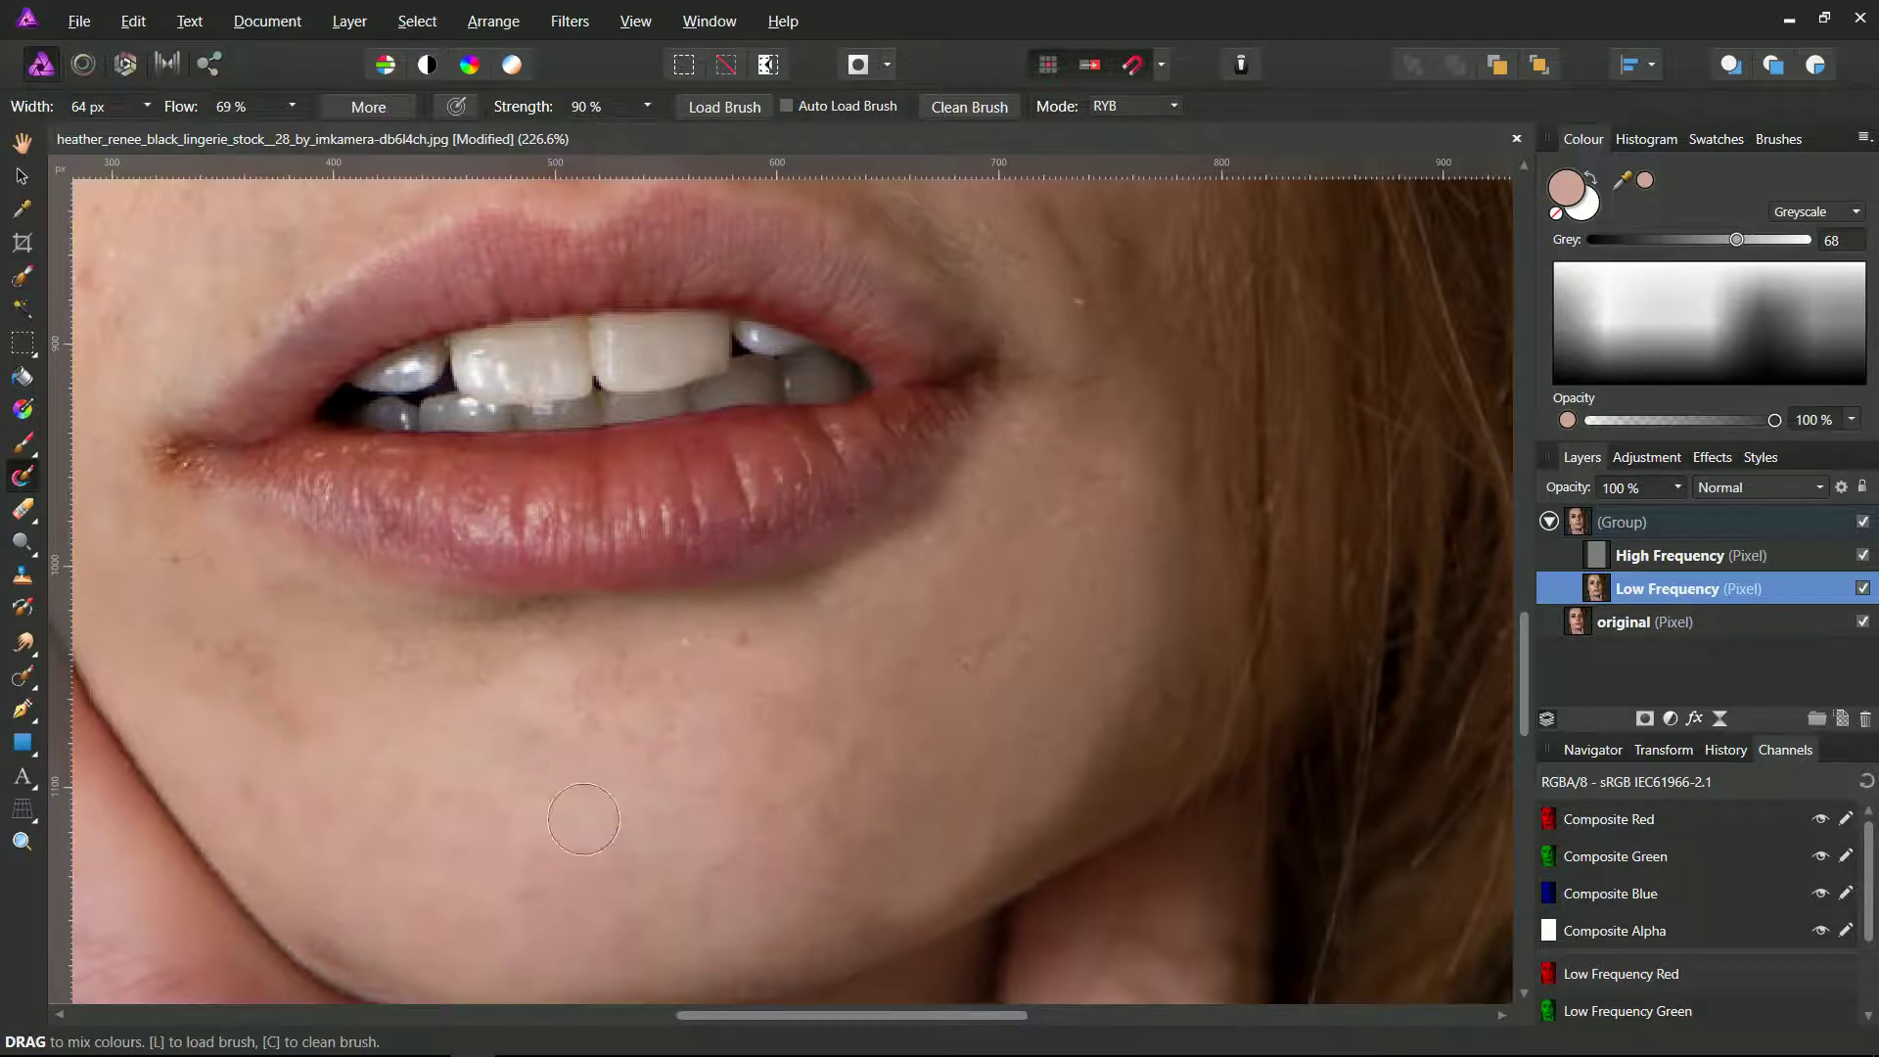
ctrl+scroll(497, 814, down, 1)
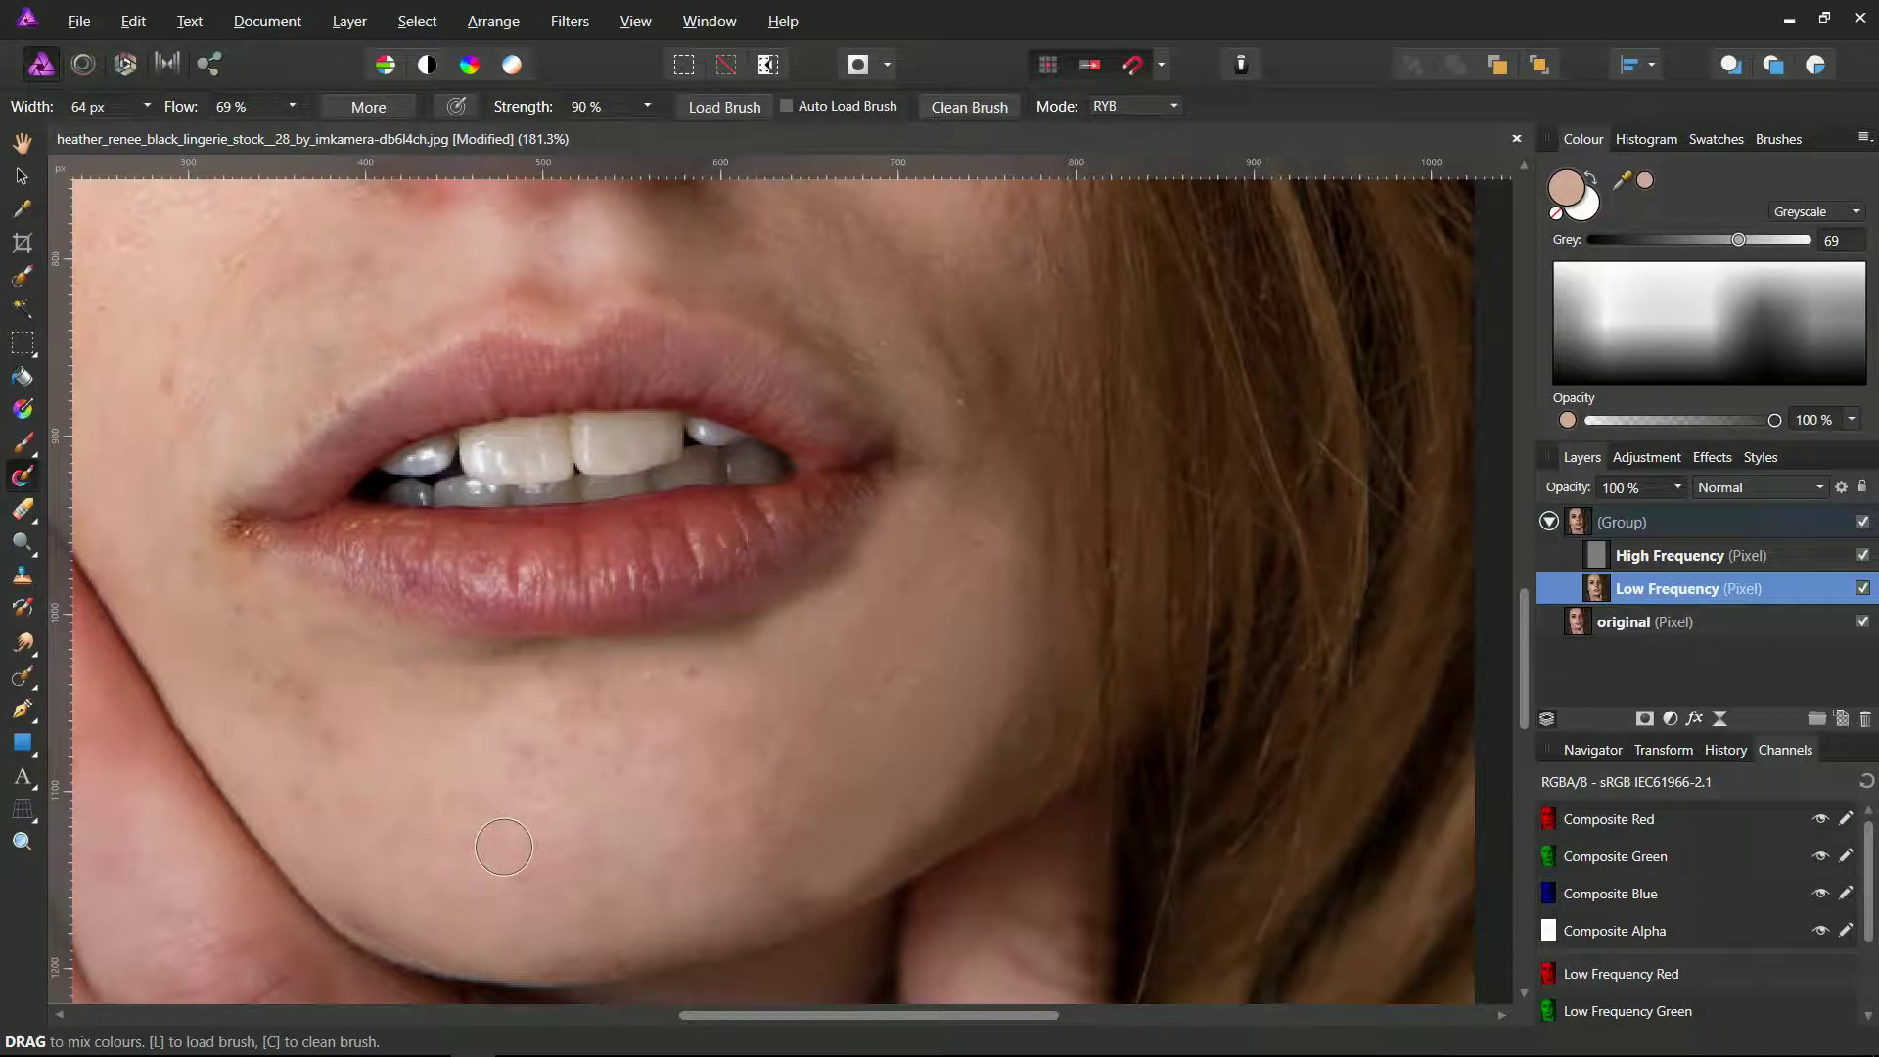
mouse_move(964, 724)
mouse_down()
mouse_move(924, 548)
mouse_move(881, 489)
mouse_move(837, 626)
mouse_move(895, 685)
mouse_up()
mouse_move(966, 755)
mouse_down()
mouse_move(861, 741)
mouse_move(848, 696)
mouse_move(908, 700)
mouse_move(878, 681)
mouse_move(996, 653)
mouse_move(861, 696)
mouse_move(849, 757)
mouse_up()
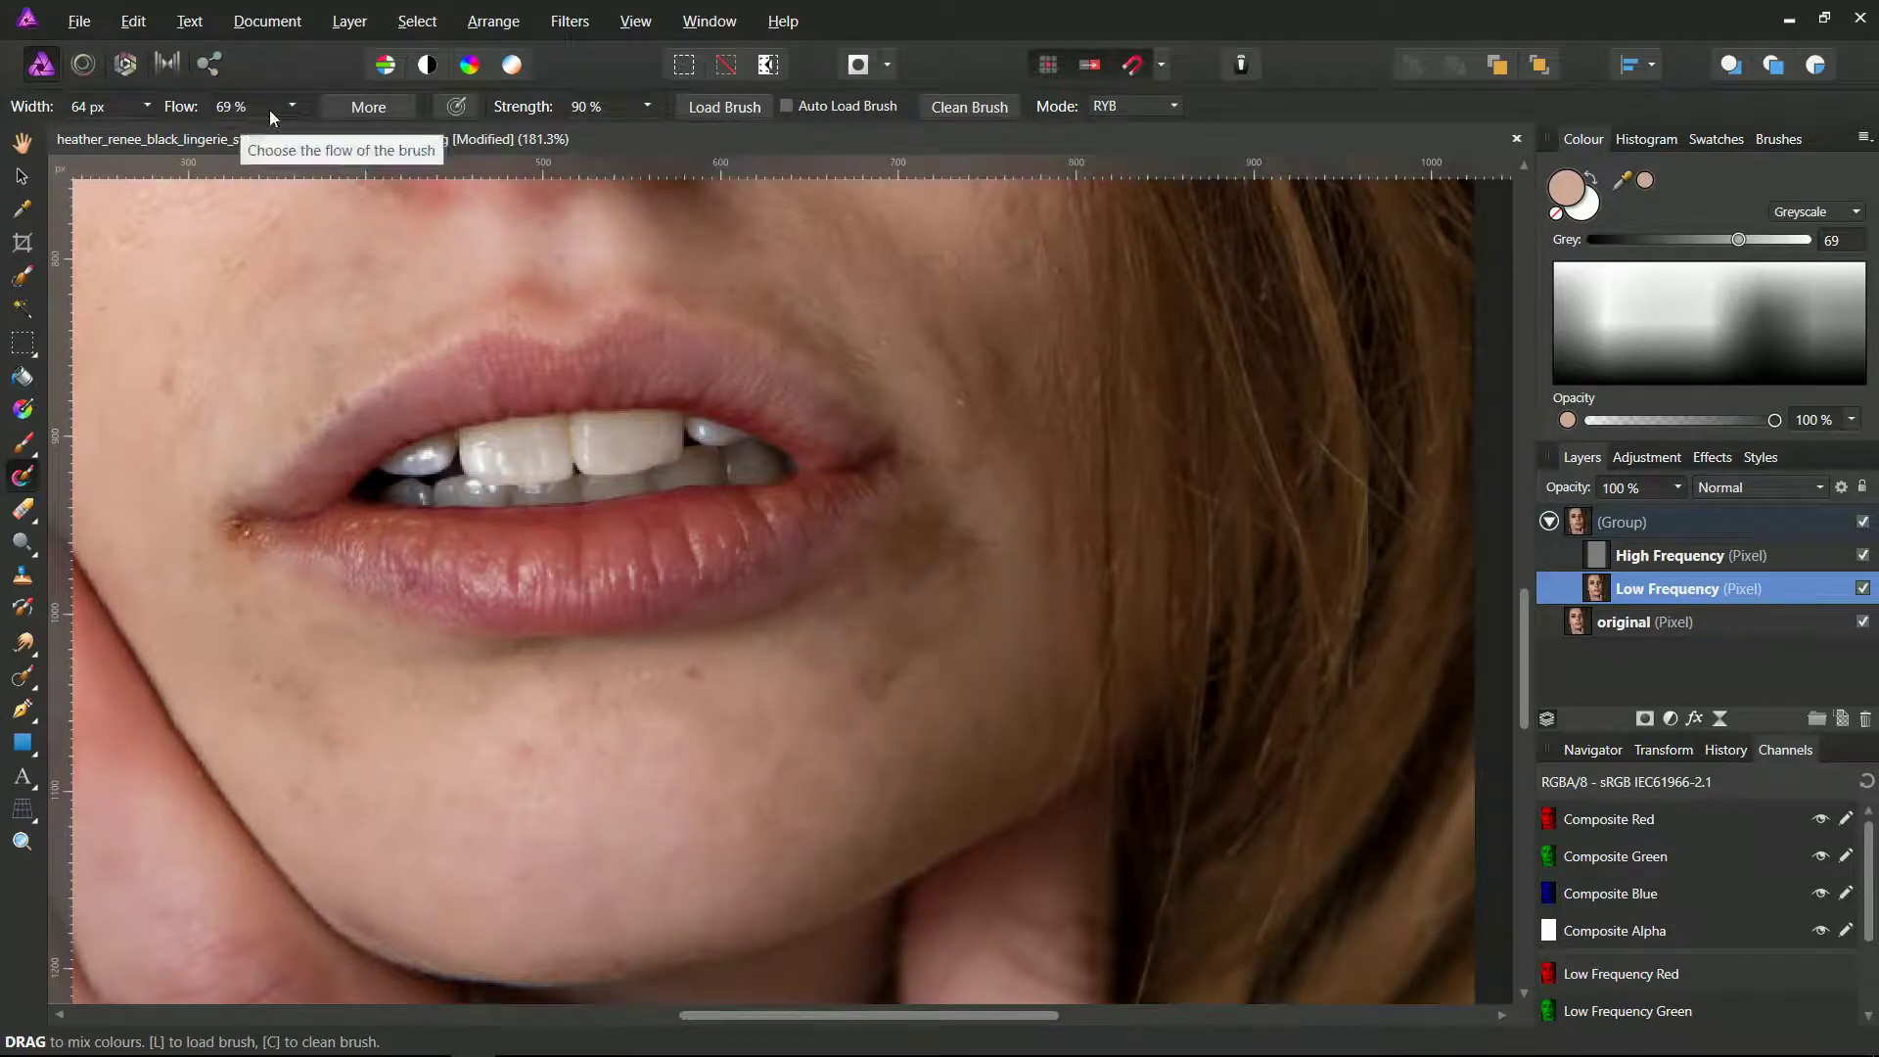
Set the Paint Mixer Brush's flow to 100% and its strength to 18%.
drag(290, 108, 327, 134)
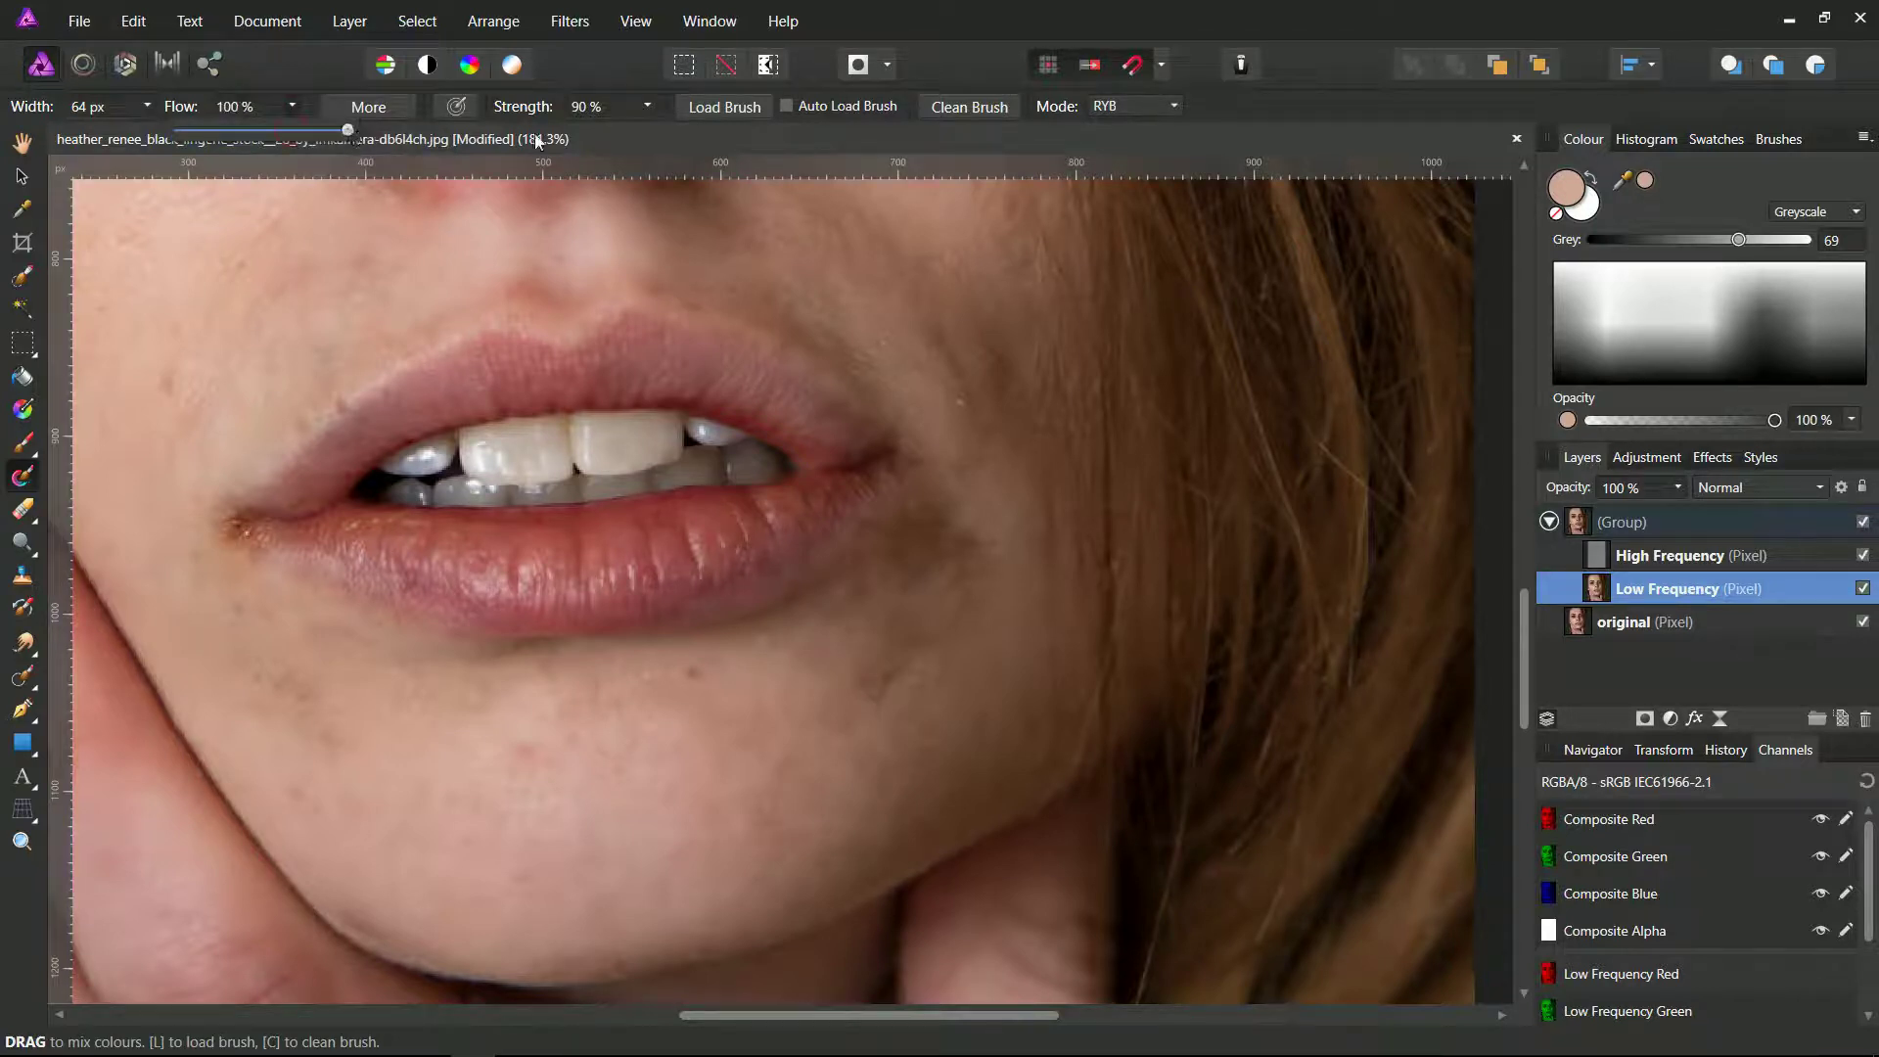
click(647, 106)
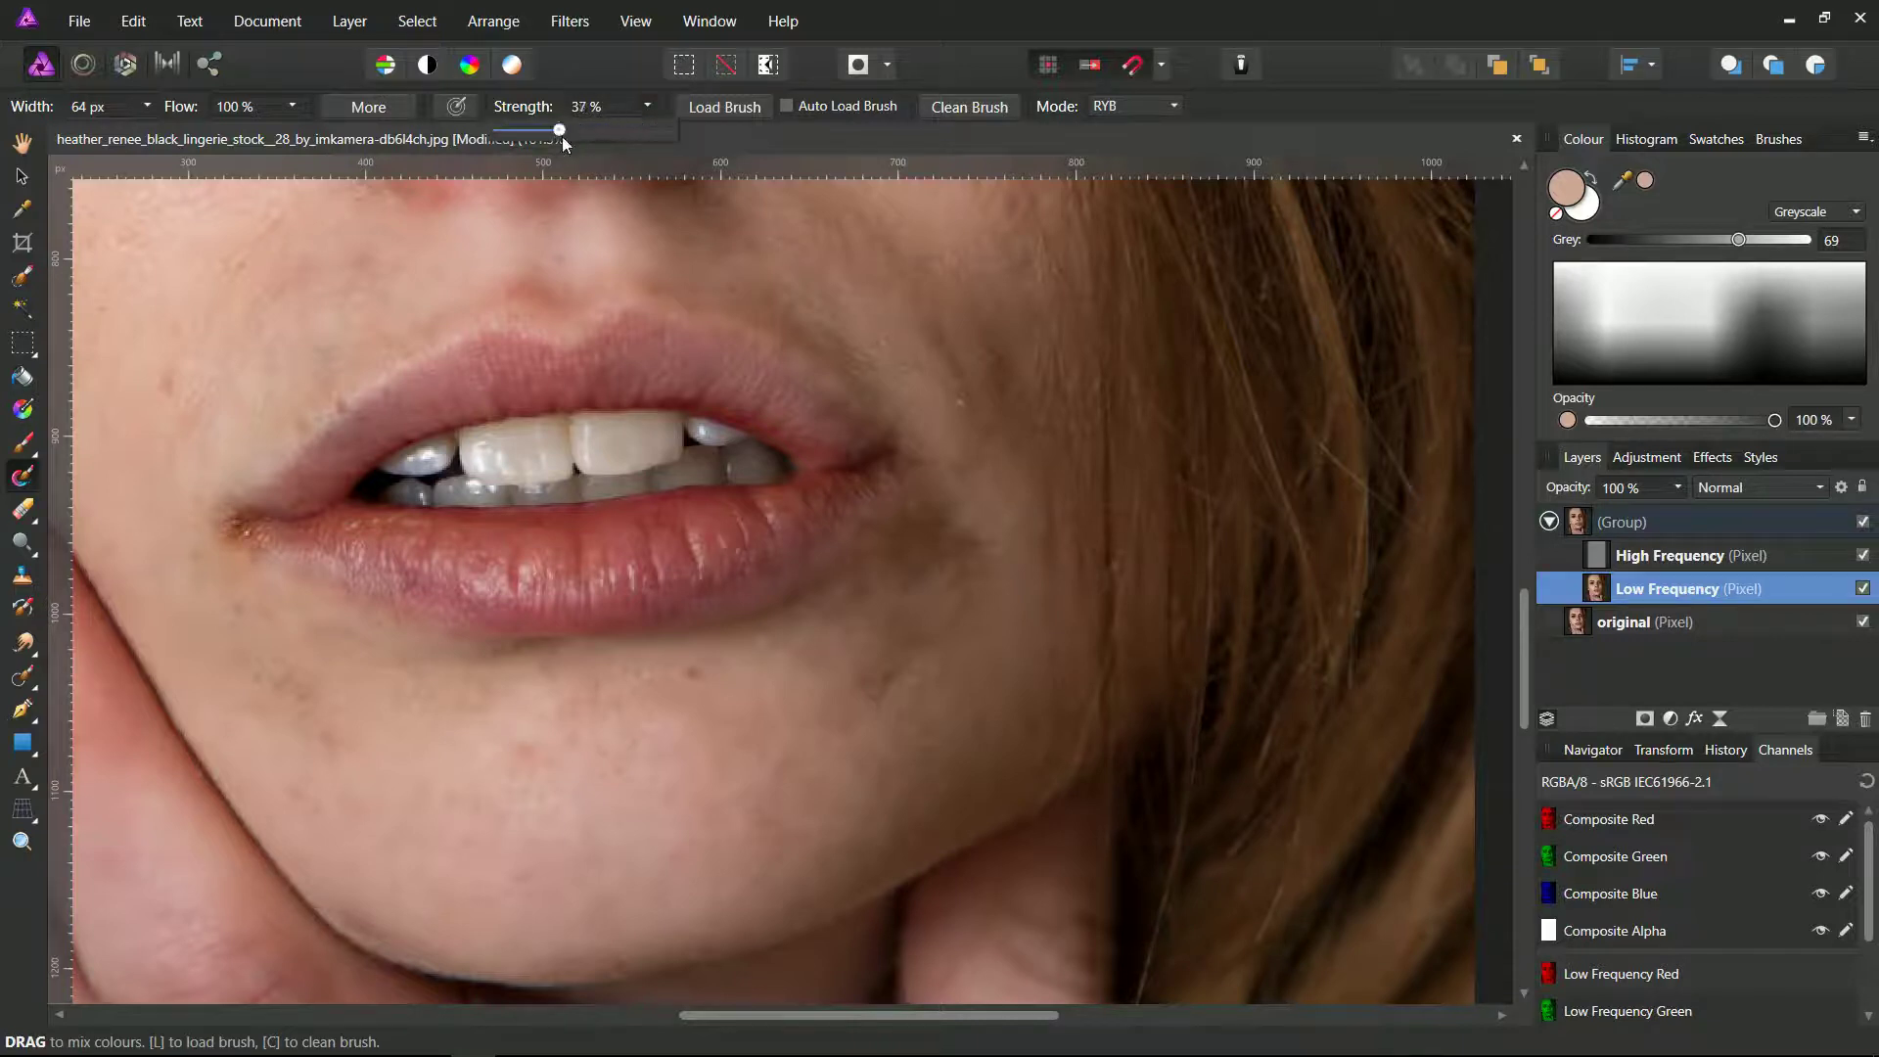
drag(536, 137, 526, 137)
Choose the soft 64 px brush from the Base category and return to the colour settings.
click(1785, 139)
drag(1871, 239, 1865, 416)
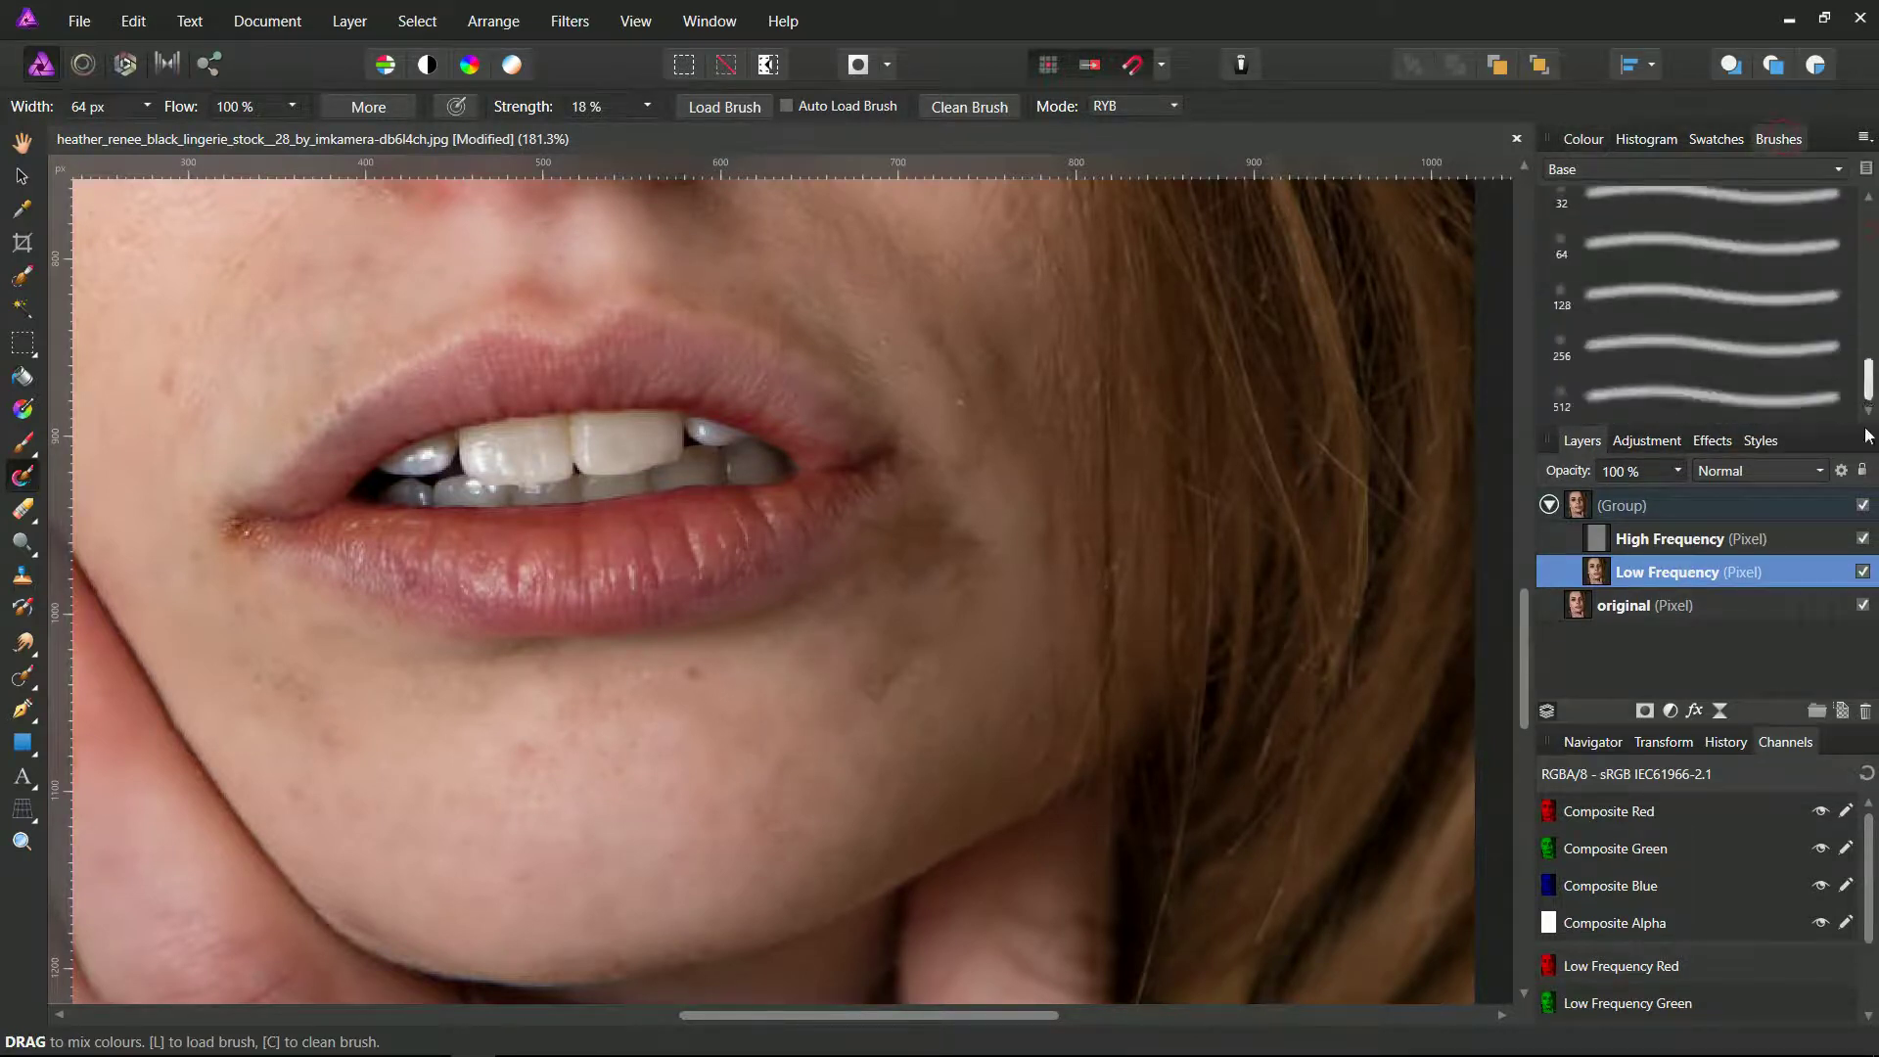
click(1754, 409)
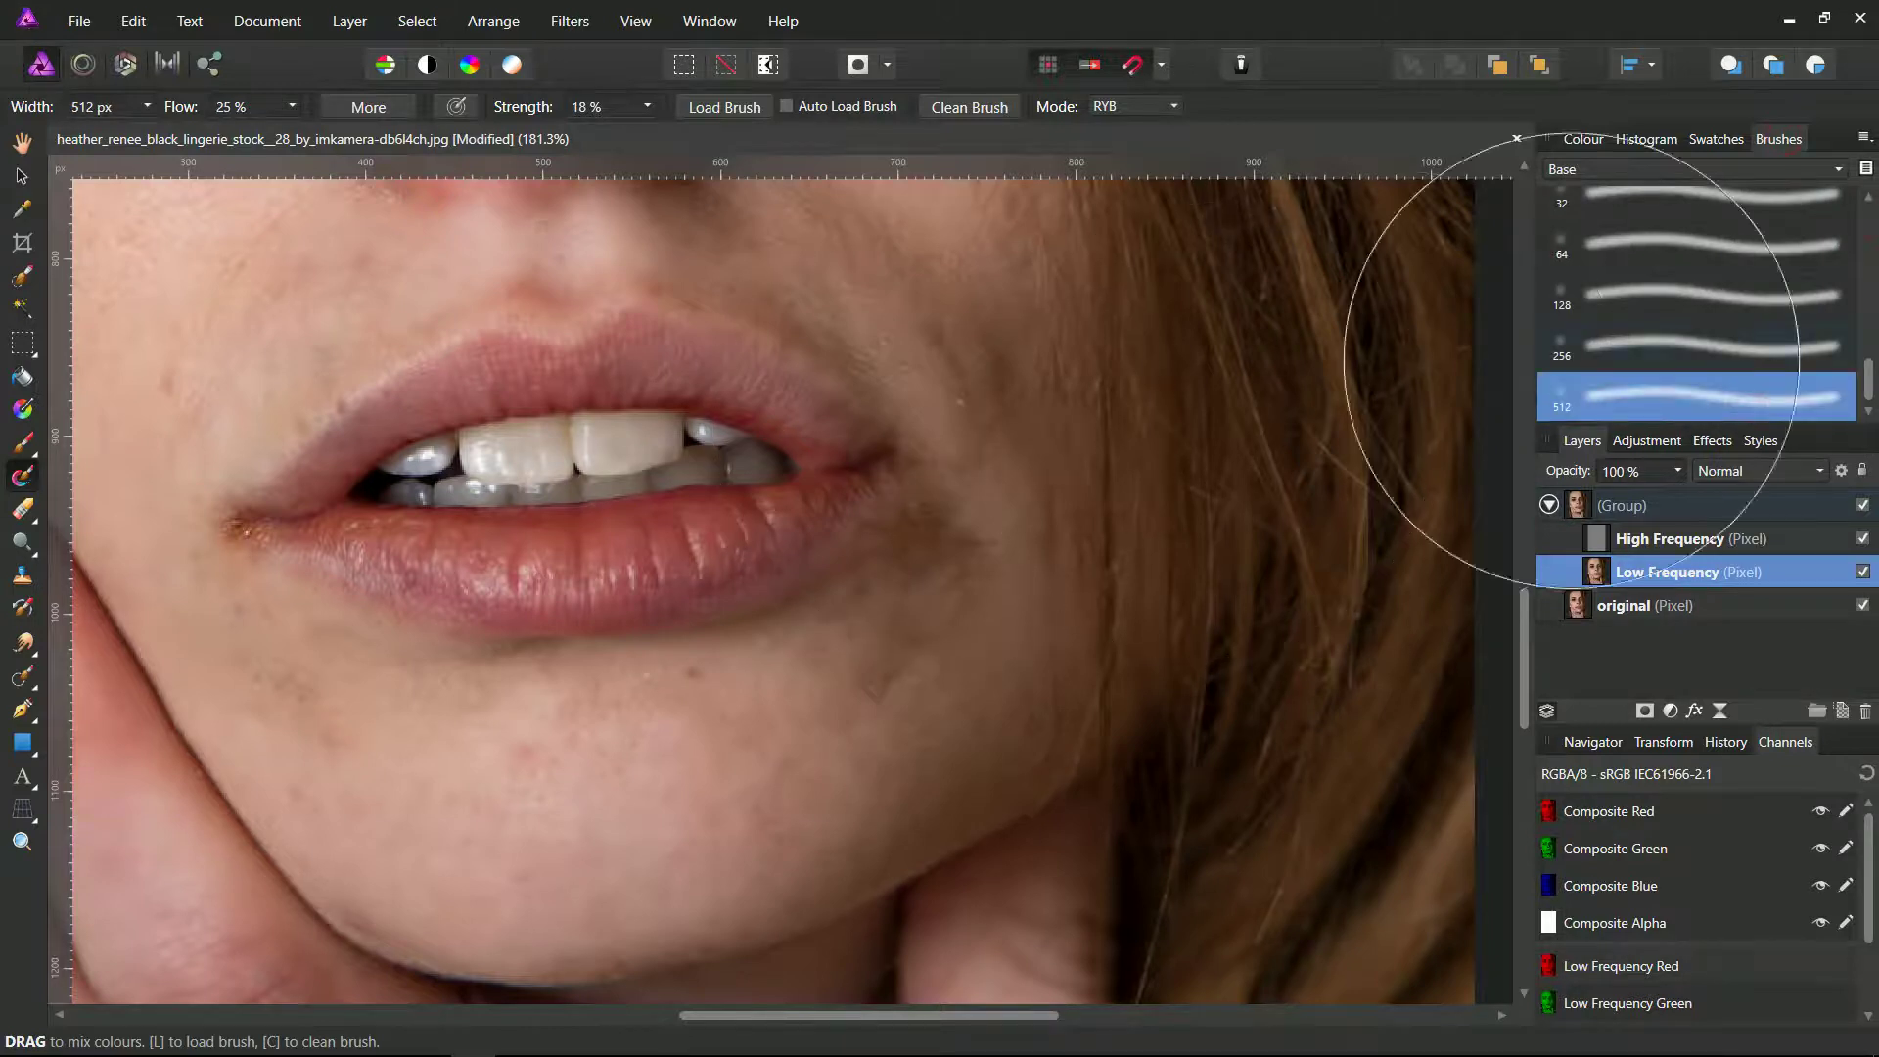
click(1670, 256)
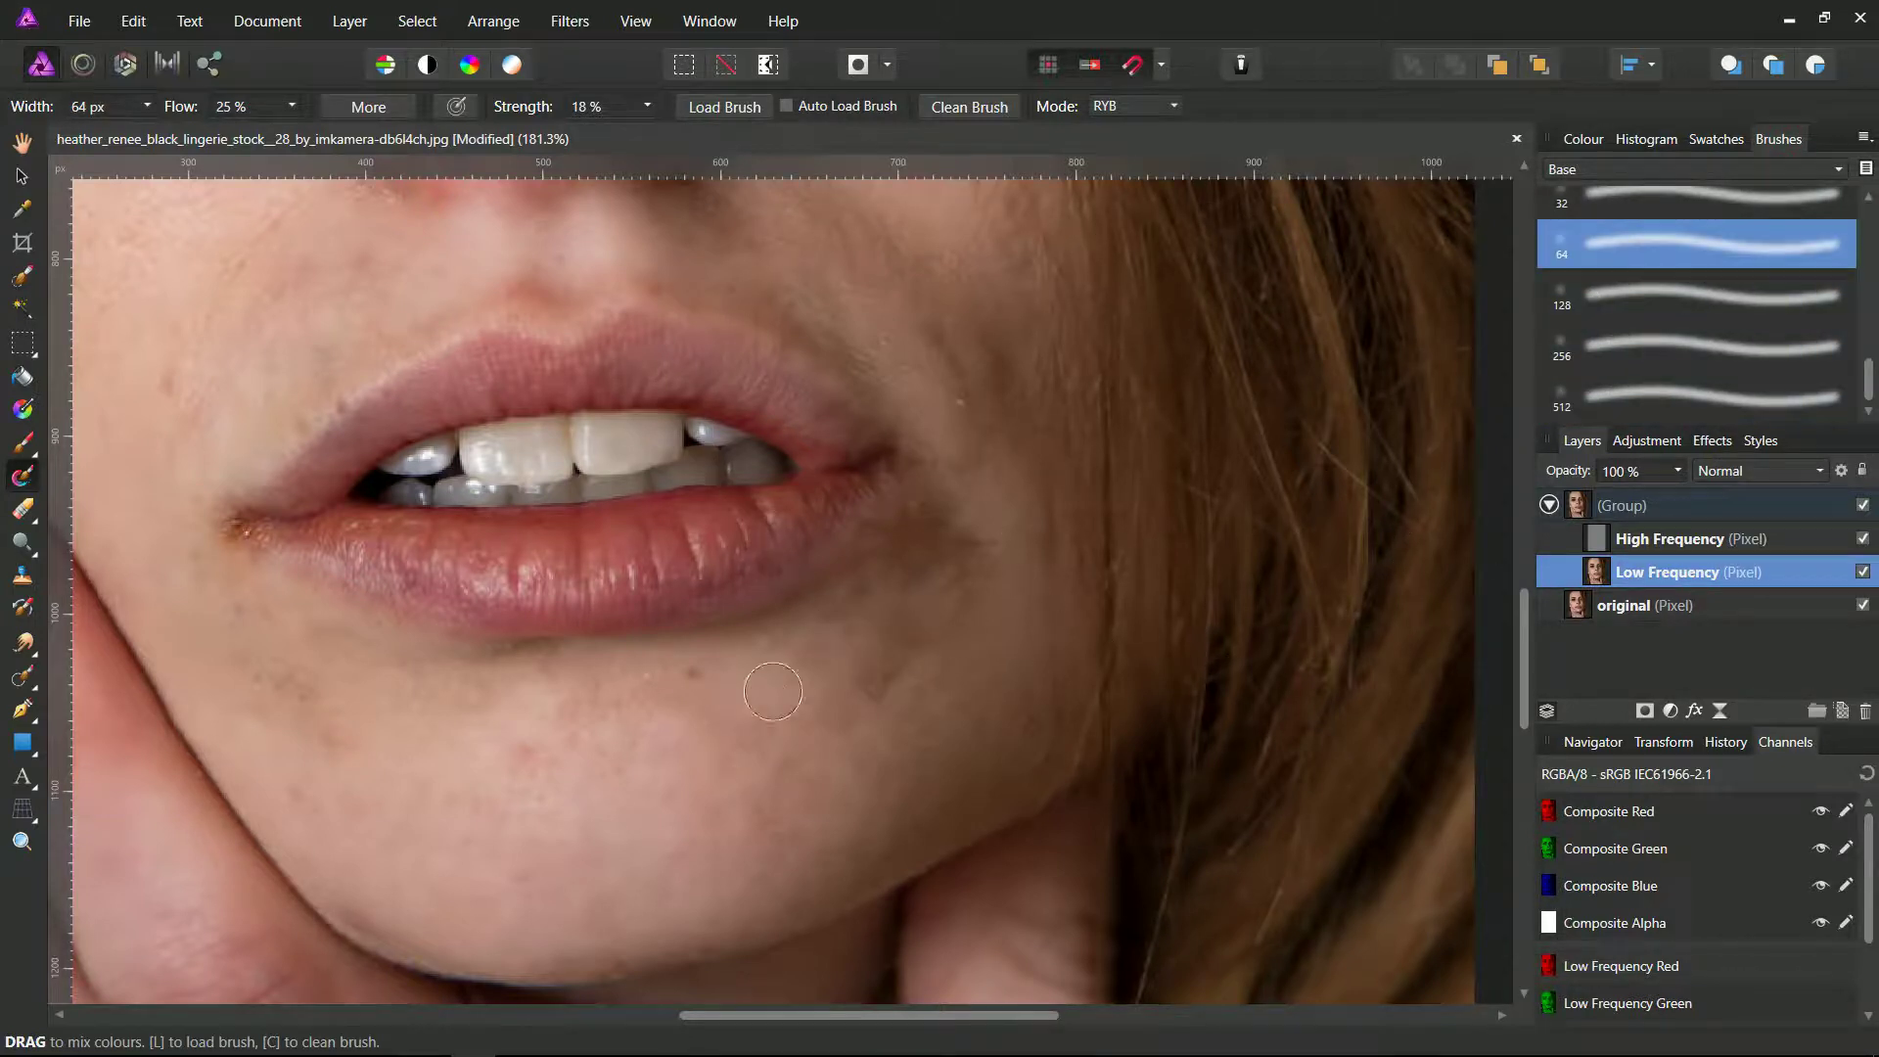
click(1581, 140)
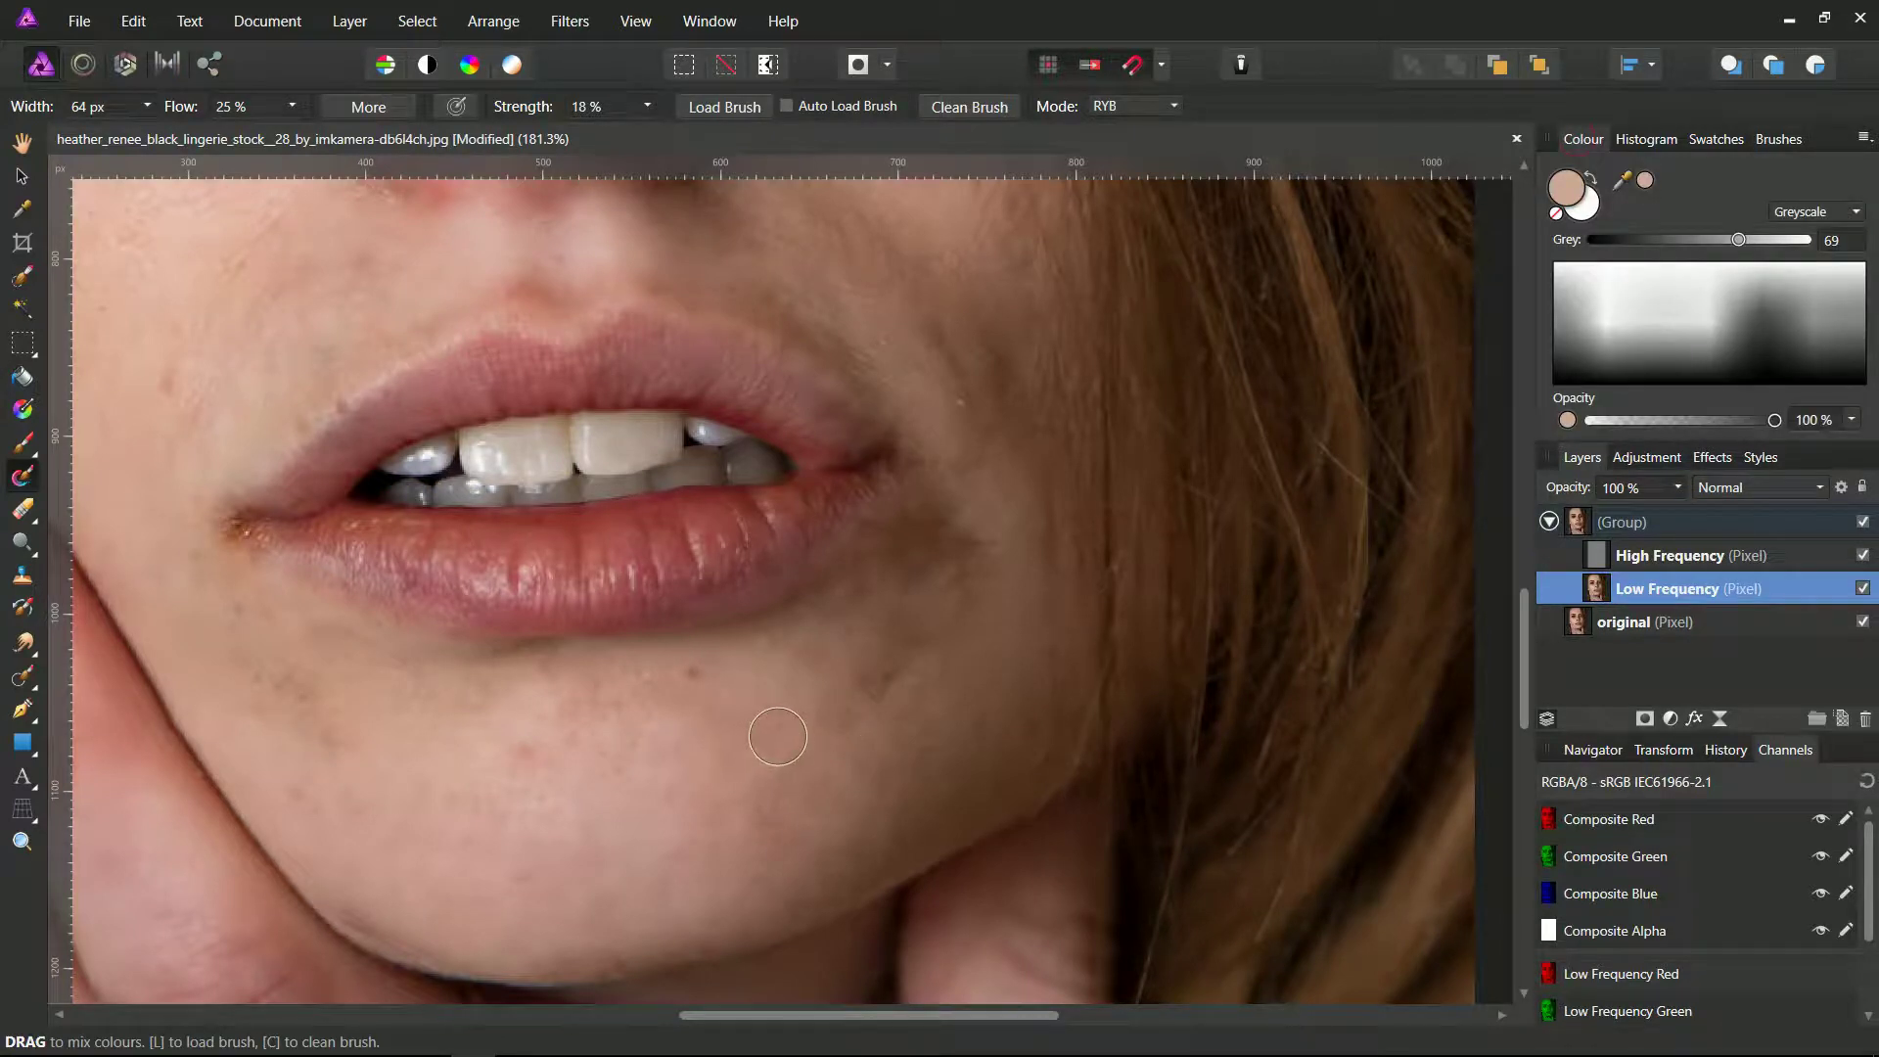
Lighten the dark patch below the hair-side mouth corner by mixing in neighbouring chin skin tones.
mouse_move(784, 736)
mouse_down()
mouse_move(888, 686)
mouse_move(917, 625)
mouse_move(853, 691)
mouse_move(929, 592)
mouse_up()
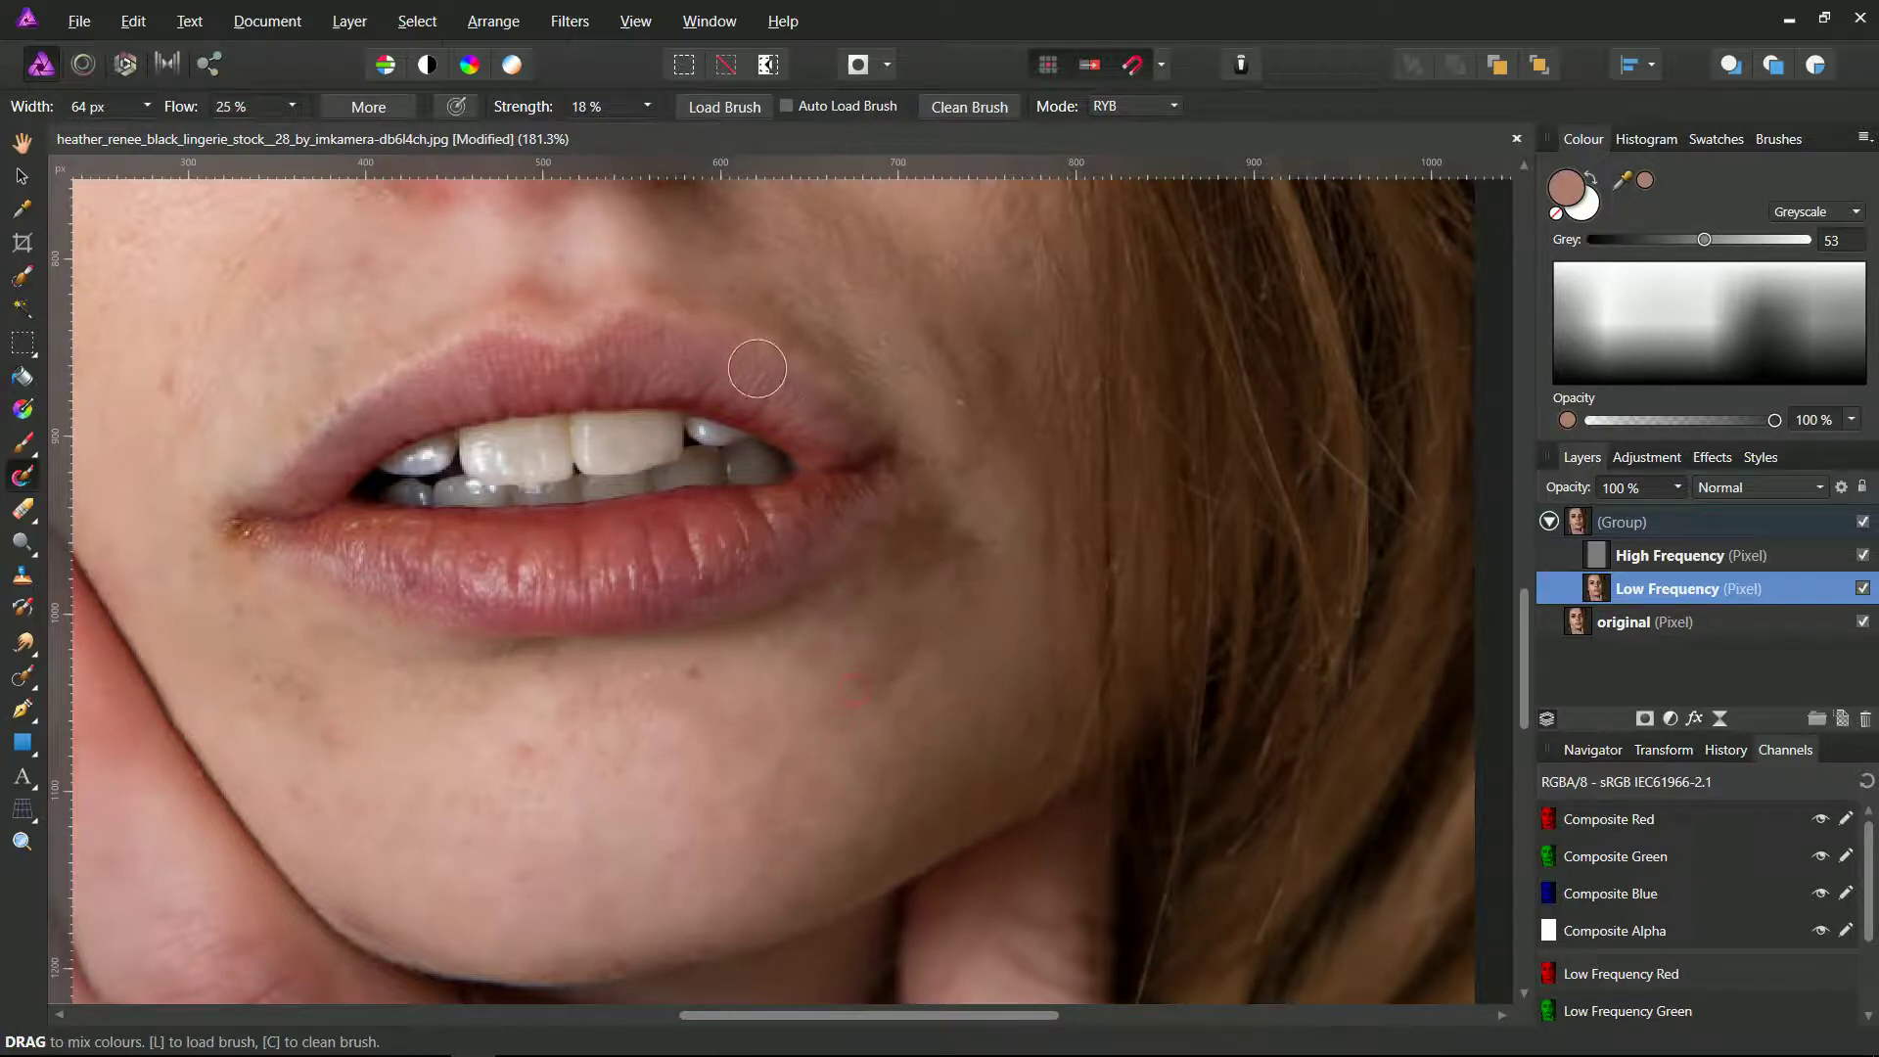
click(646, 104)
click(291, 111)
mouse_move(791, 688)
mouse_down()
mouse_move(804, 638)
mouse_move(883, 578)
mouse_move(779, 654)
mouse_move(954, 541)
mouse_move(793, 694)
mouse_up()
mouse_move(773, 785)
mouse_down()
mouse_move(832, 753)
mouse_move(897, 655)
mouse_up()
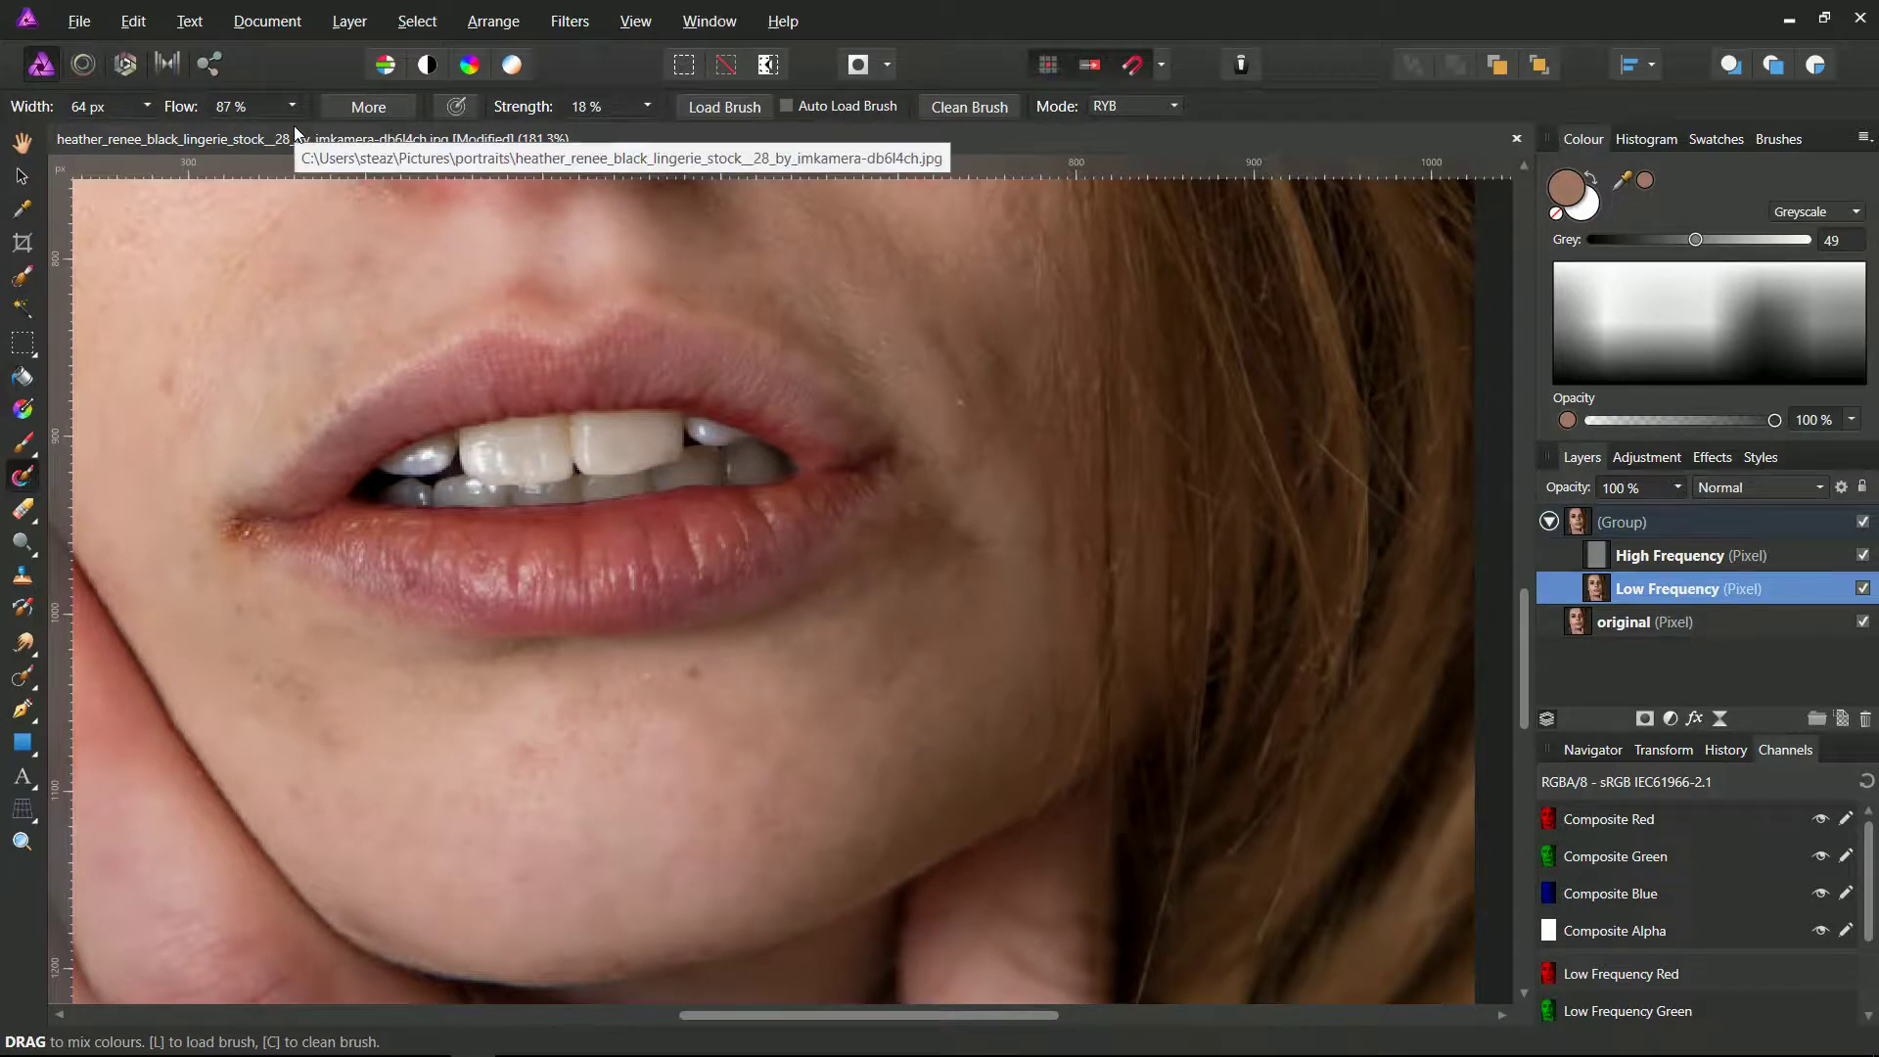
Raise the mixer brush to 100% flow and 32% strength, and continue blending the discoloured skin around the hair-side mouth corner.
click(647, 107)
drag(650, 131, 672, 136)
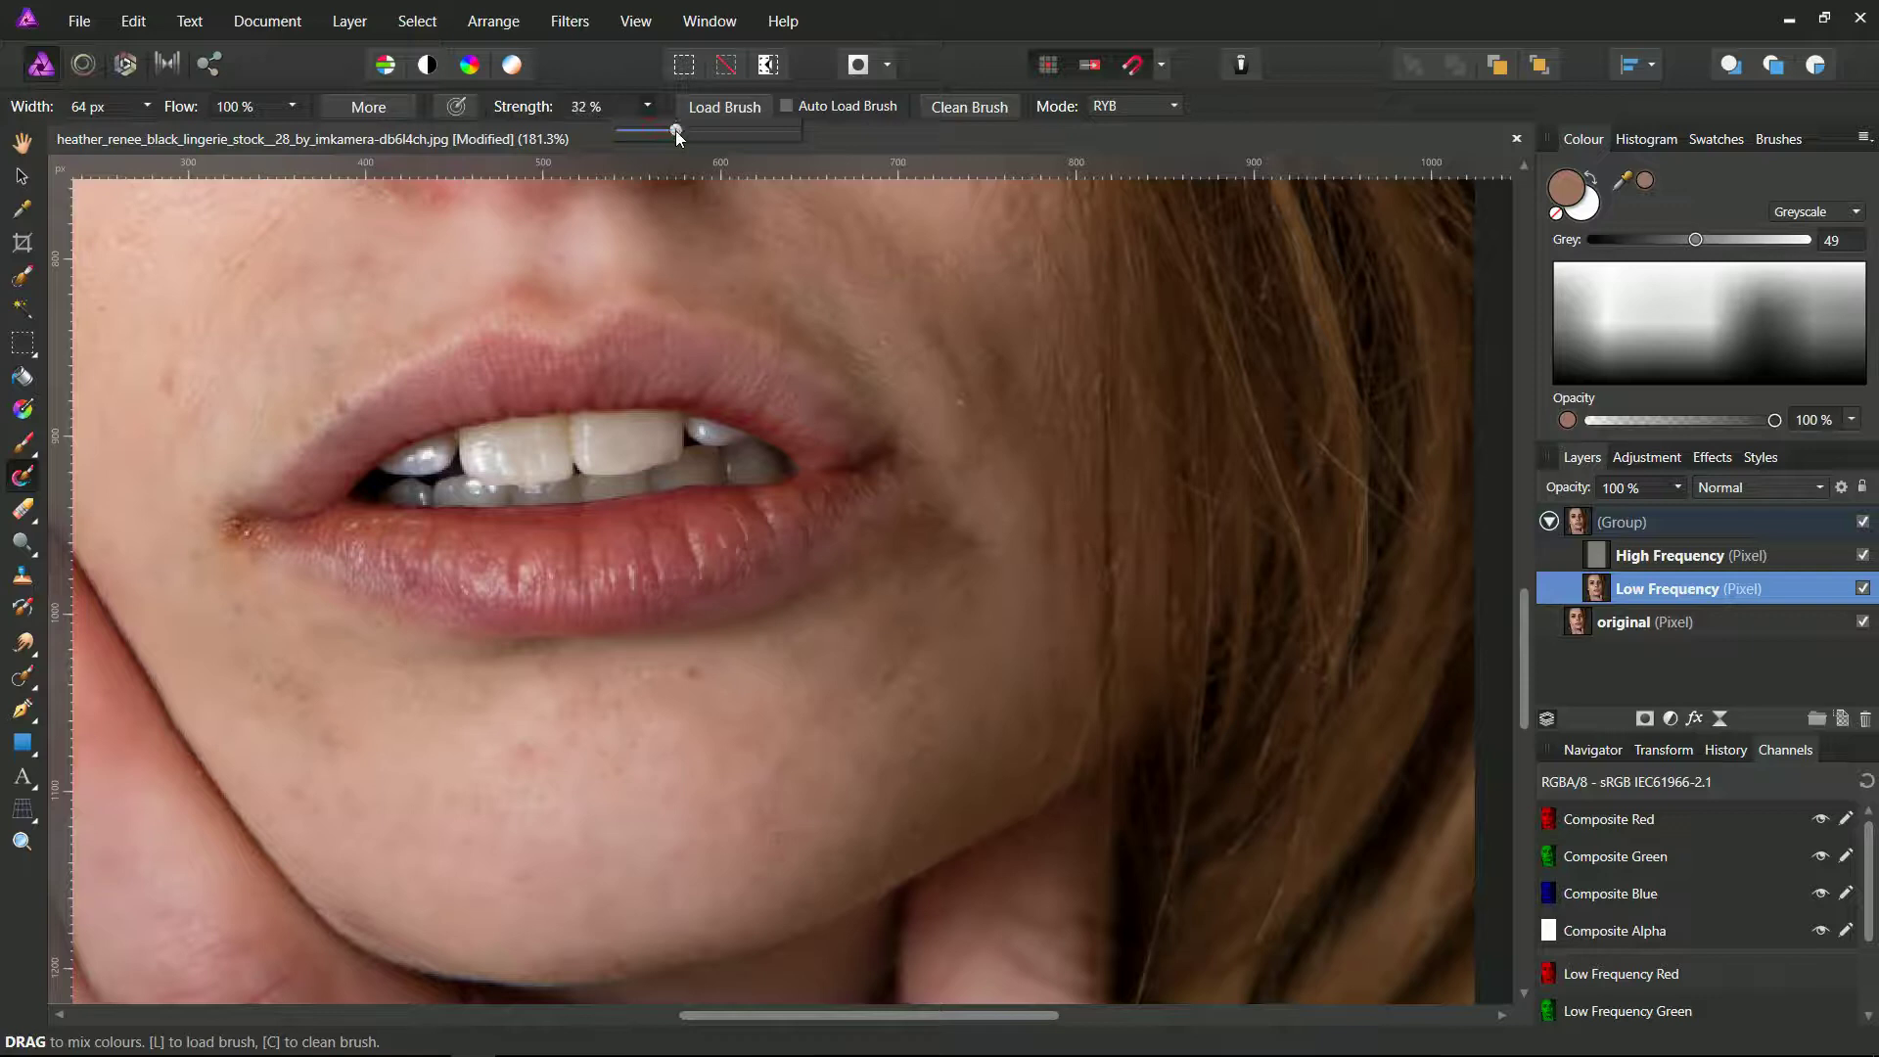
mouse_move(795, 681)
mouse_down()
mouse_move(844, 703)
mouse_move(986, 554)
mouse_move(832, 717)
mouse_move(774, 698)
mouse_move(780, 680)
mouse_move(942, 535)
mouse_move(755, 658)
mouse_move(767, 637)
mouse_move(850, 601)
mouse_move(936, 521)
mouse_move(787, 719)
mouse_move(785, 685)
mouse_move(868, 663)
mouse_move(986, 552)
mouse_move(819, 652)
mouse_move(789, 692)
mouse_move(805, 719)
mouse_move(883, 673)
mouse_move(937, 563)
mouse_move(828, 705)
mouse_move(786, 704)
mouse_move(808, 707)
mouse_move(899, 622)
mouse_move(976, 526)
mouse_move(873, 634)
mouse_move(869, 606)
mouse_move(951, 467)
mouse_move(820, 659)
mouse_move(972, 543)
mouse_move(809, 679)
mouse_move(868, 684)
mouse_move(969, 563)
mouse_move(826, 704)
mouse_move(834, 759)
mouse_move(870, 748)
mouse_move(960, 591)
mouse_move(843, 743)
mouse_move(815, 853)
mouse_move(856, 843)
mouse_move(948, 649)
mouse_move(757, 811)
mouse_move(948, 629)
mouse_move(986, 507)
mouse_up()
mouse_move(853, 644)
mouse_down()
mouse_move(859, 587)
mouse_move(953, 512)
mouse_move(931, 576)
mouse_up()
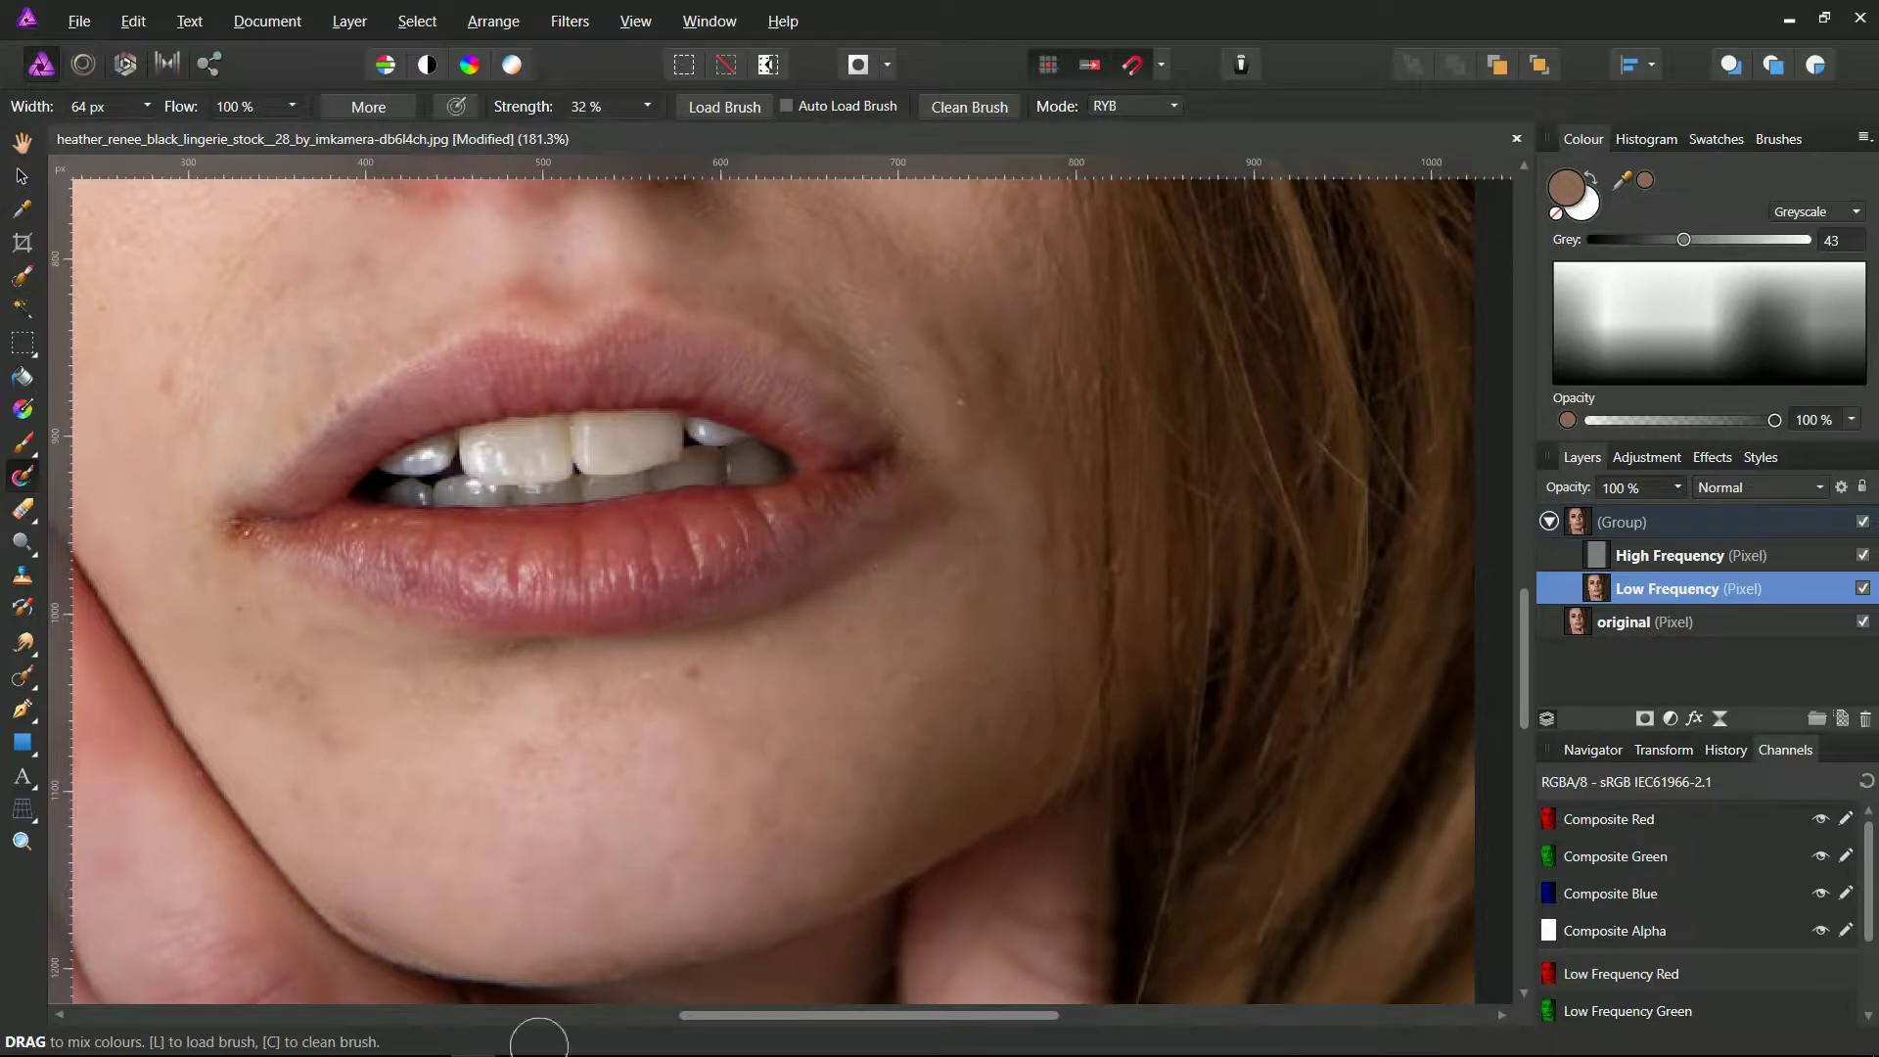
mouse_move(961, 436)
mouse_down()
mouse_move(1016, 566)
mouse_move(933, 413)
mouse_move(1002, 511)
mouse_move(1006, 587)
mouse_move(944, 683)
mouse_move(967, 679)
mouse_move(906, 626)
mouse_move(953, 615)
mouse_move(1024, 489)
mouse_move(978, 558)
mouse_move(876, 621)
mouse_move(871, 639)
mouse_move(1017, 502)
mouse_move(918, 623)
mouse_move(858, 652)
mouse_move(1023, 500)
mouse_move(961, 616)
mouse_move(918, 639)
mouse_move(993, 562)
mouse_move(961, 646)
mouse_move(727, 919)
mouse_move(817, 842)
mouse_move(814, 858)
mouse_move(714, 839)
mouse_up()
Blend the dark blotches under the lower lip on the finger side of the chin with surrounding skin.
scroll(725, 819, down, 5)
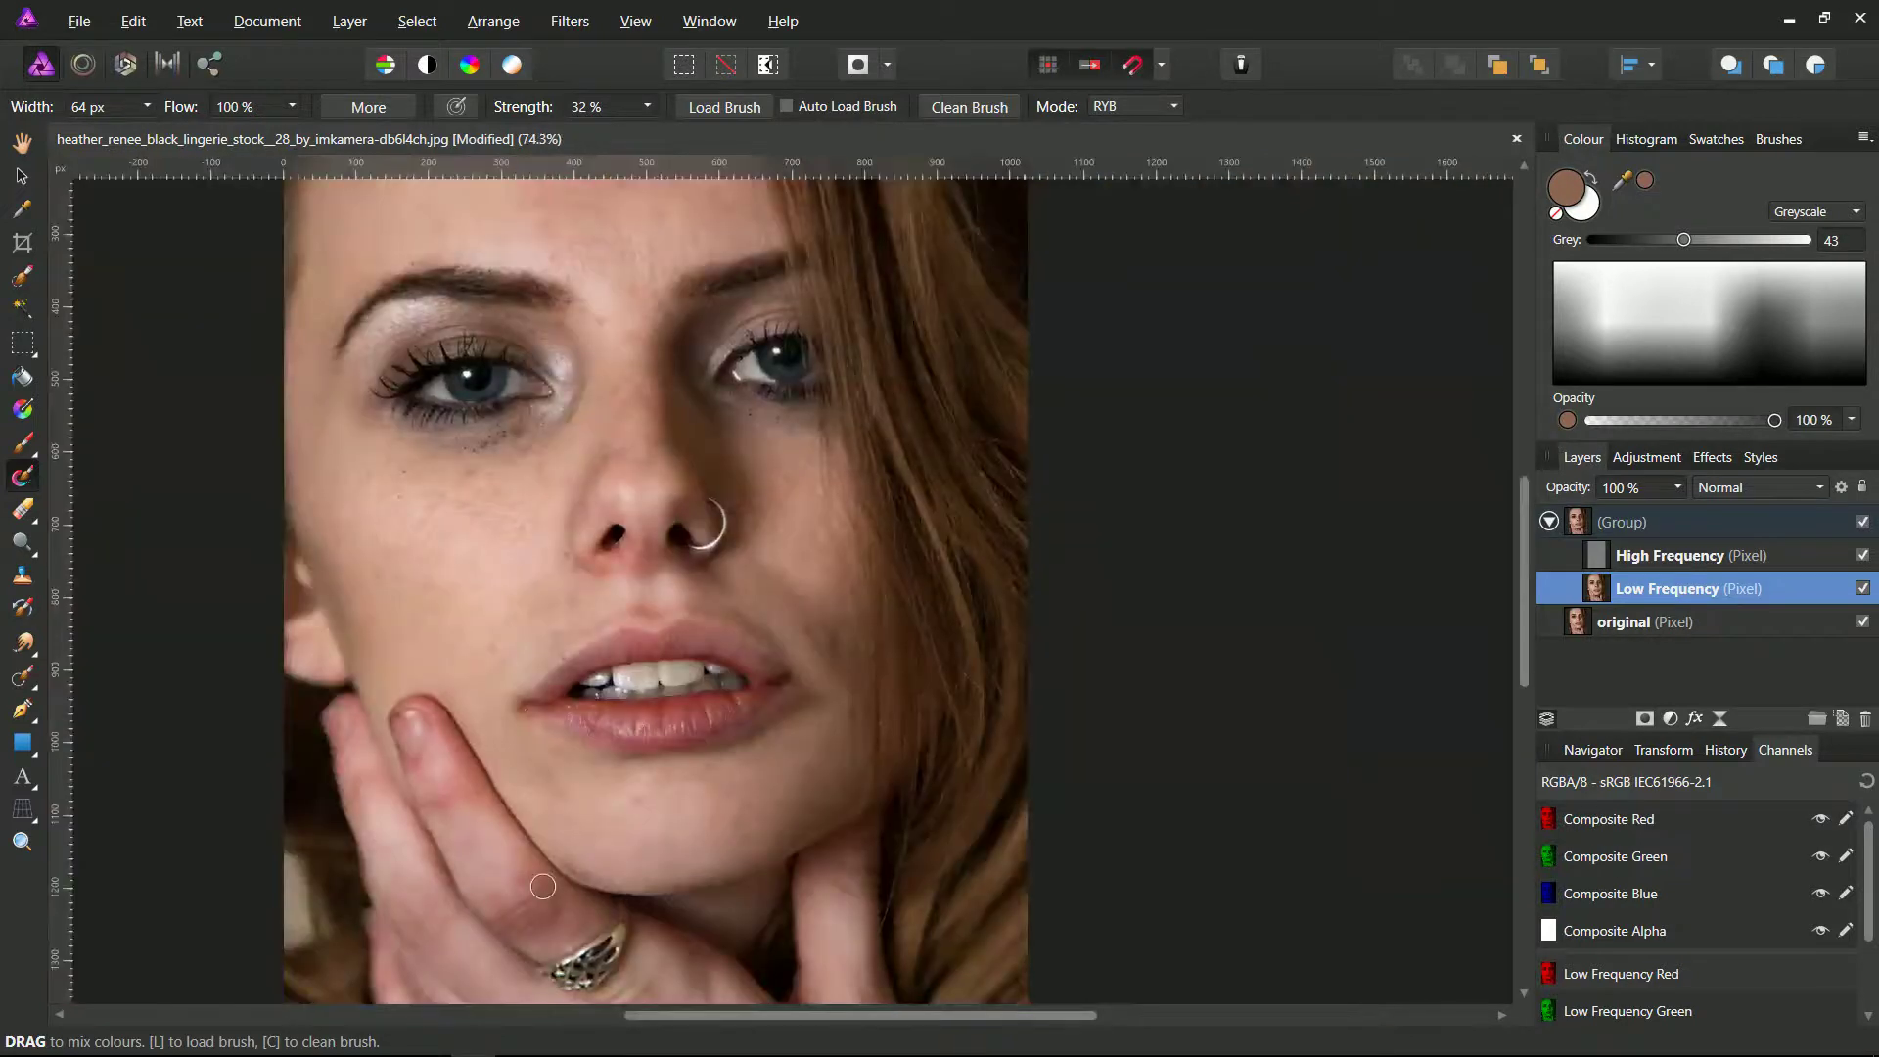
scroll(569, 869, up, 6)
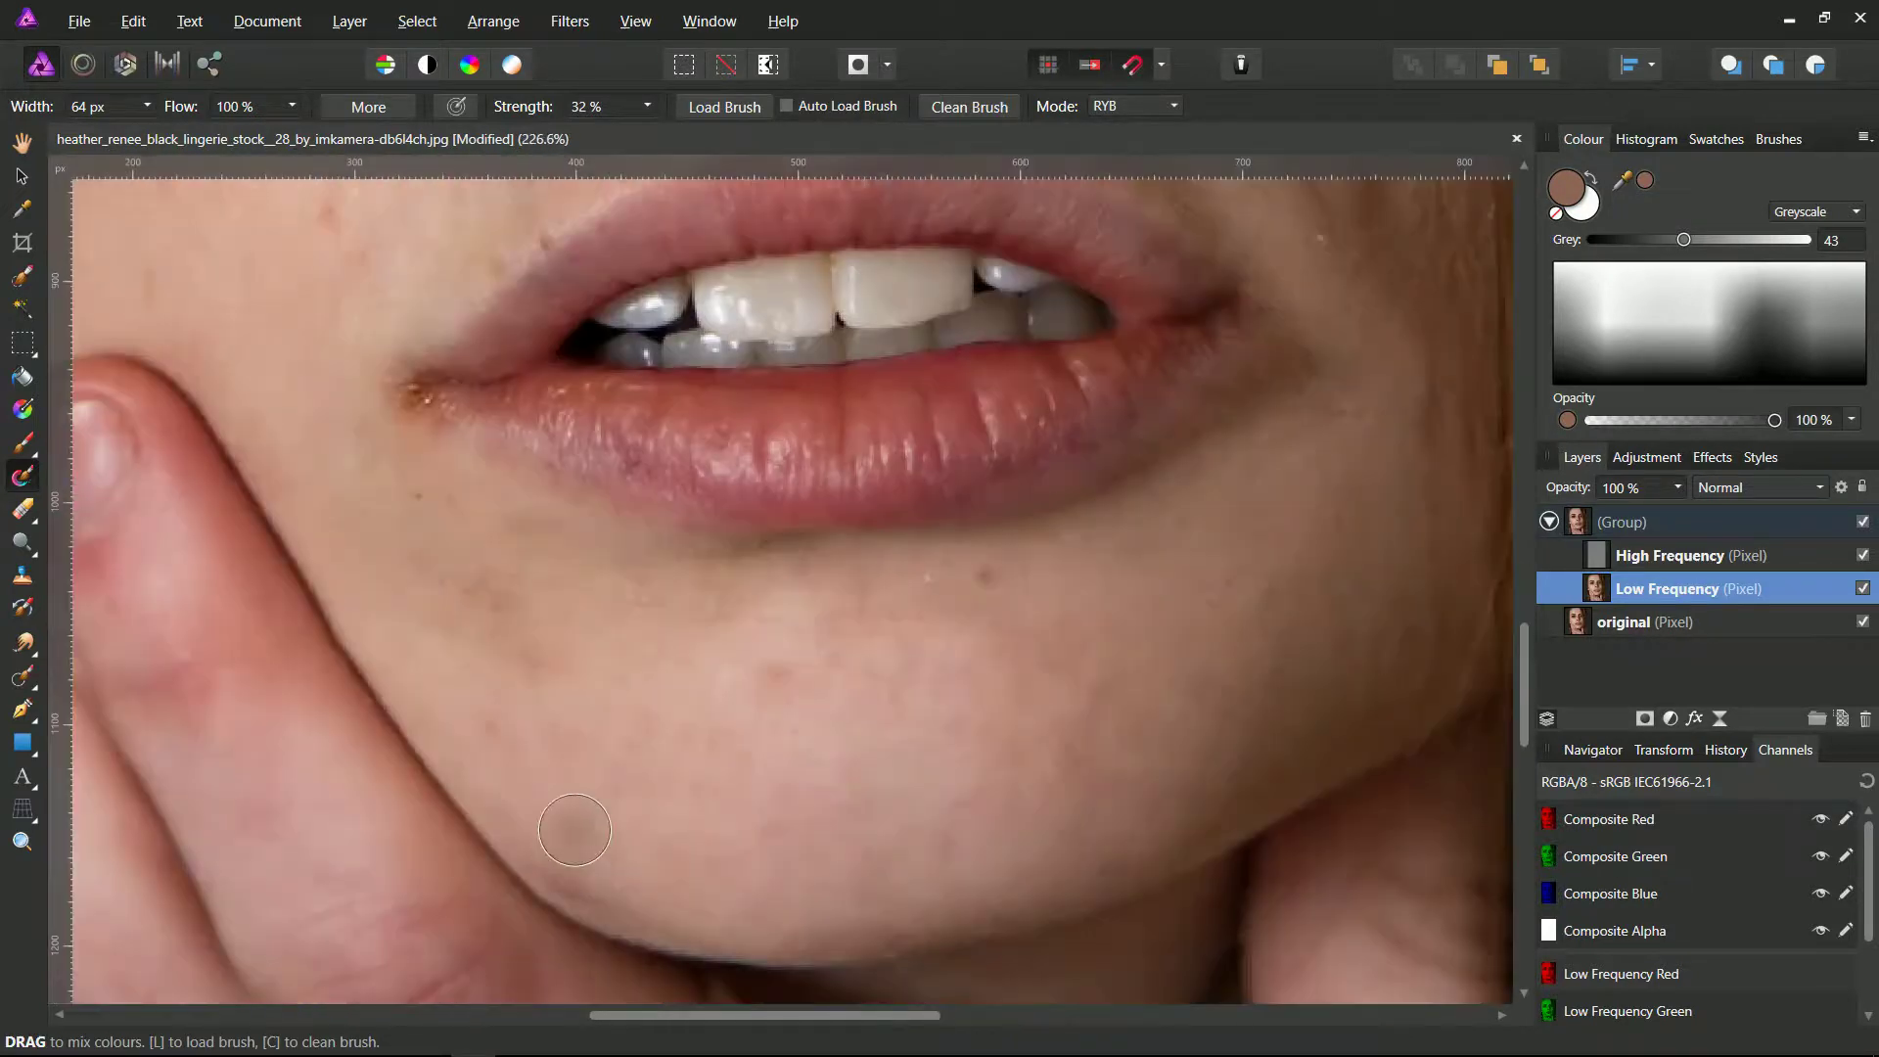
mouse_move(601, 691)
mouse_down()
mouse_move(581, 612)
mouse_move(592, 667)
mouse_up()
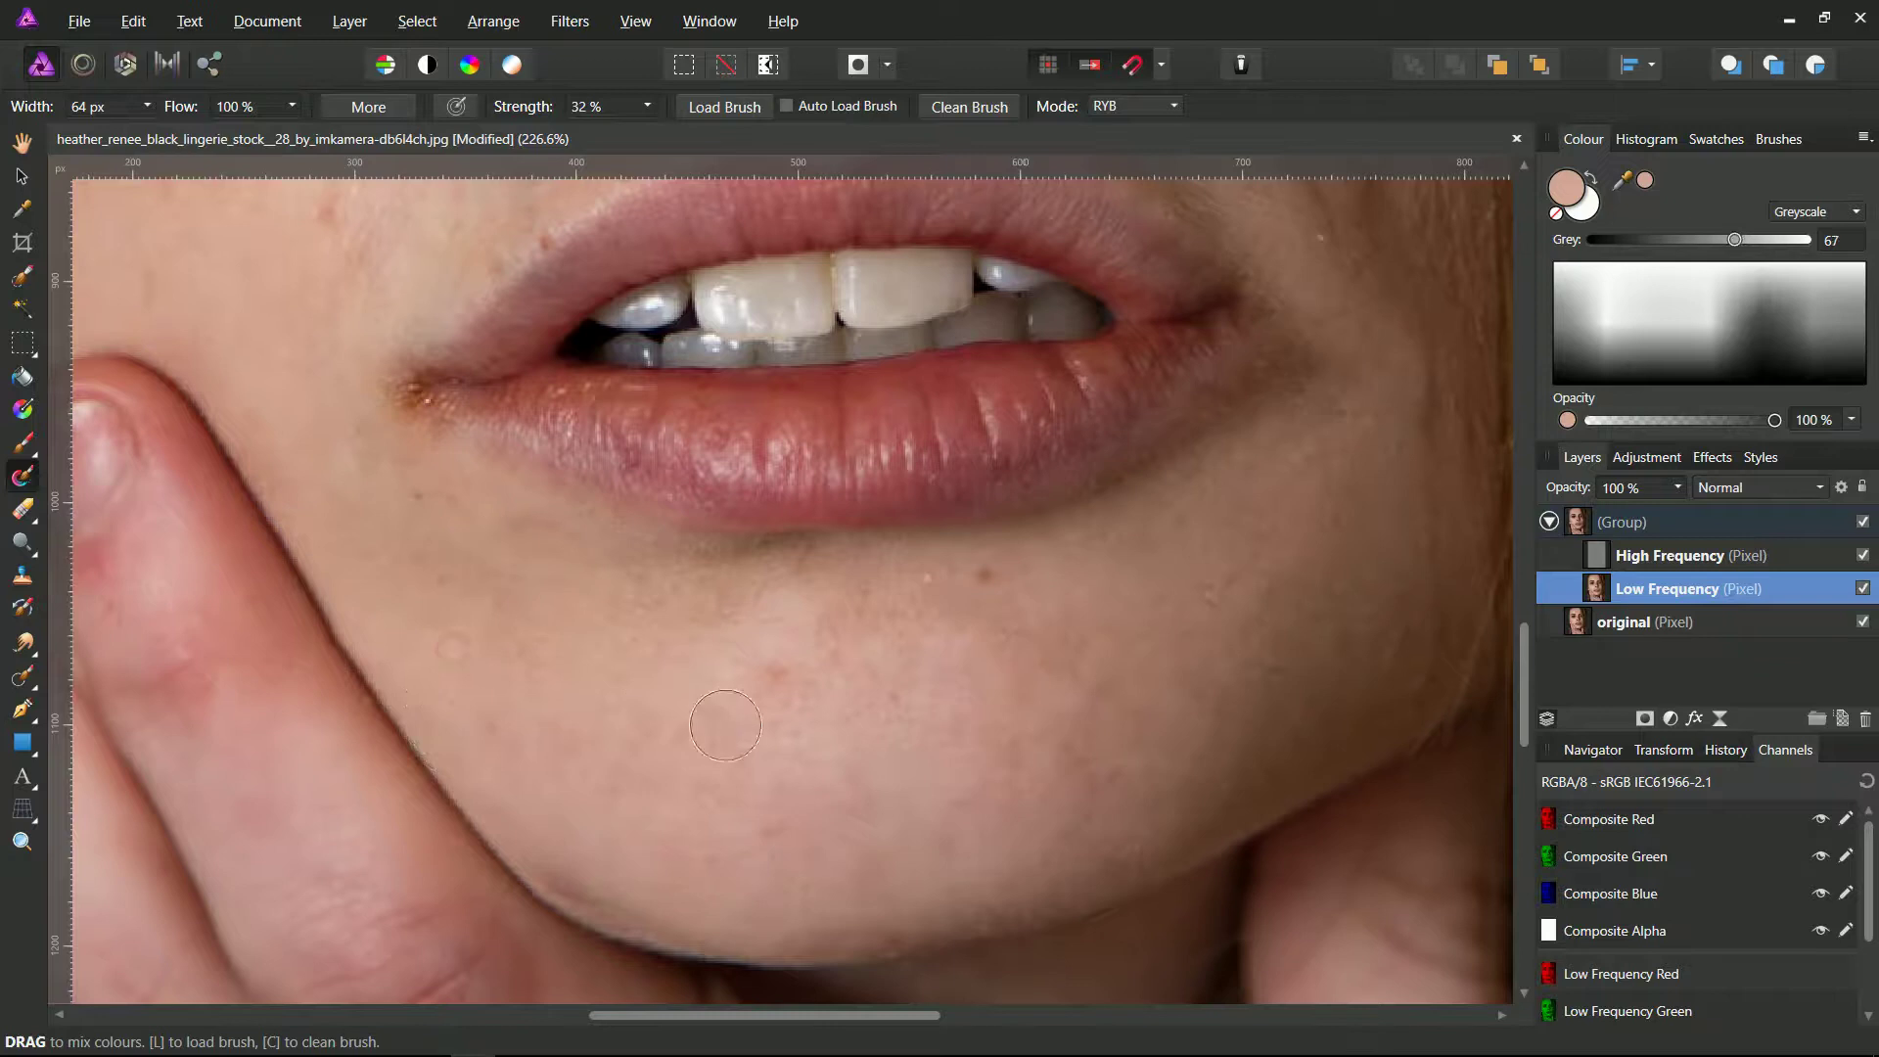
Even out the blotchy skin on the upper forehead near the hairline using nearby skin tones.
scroll(725, 725, down, 4)
scroll(584, 700, down, 2)
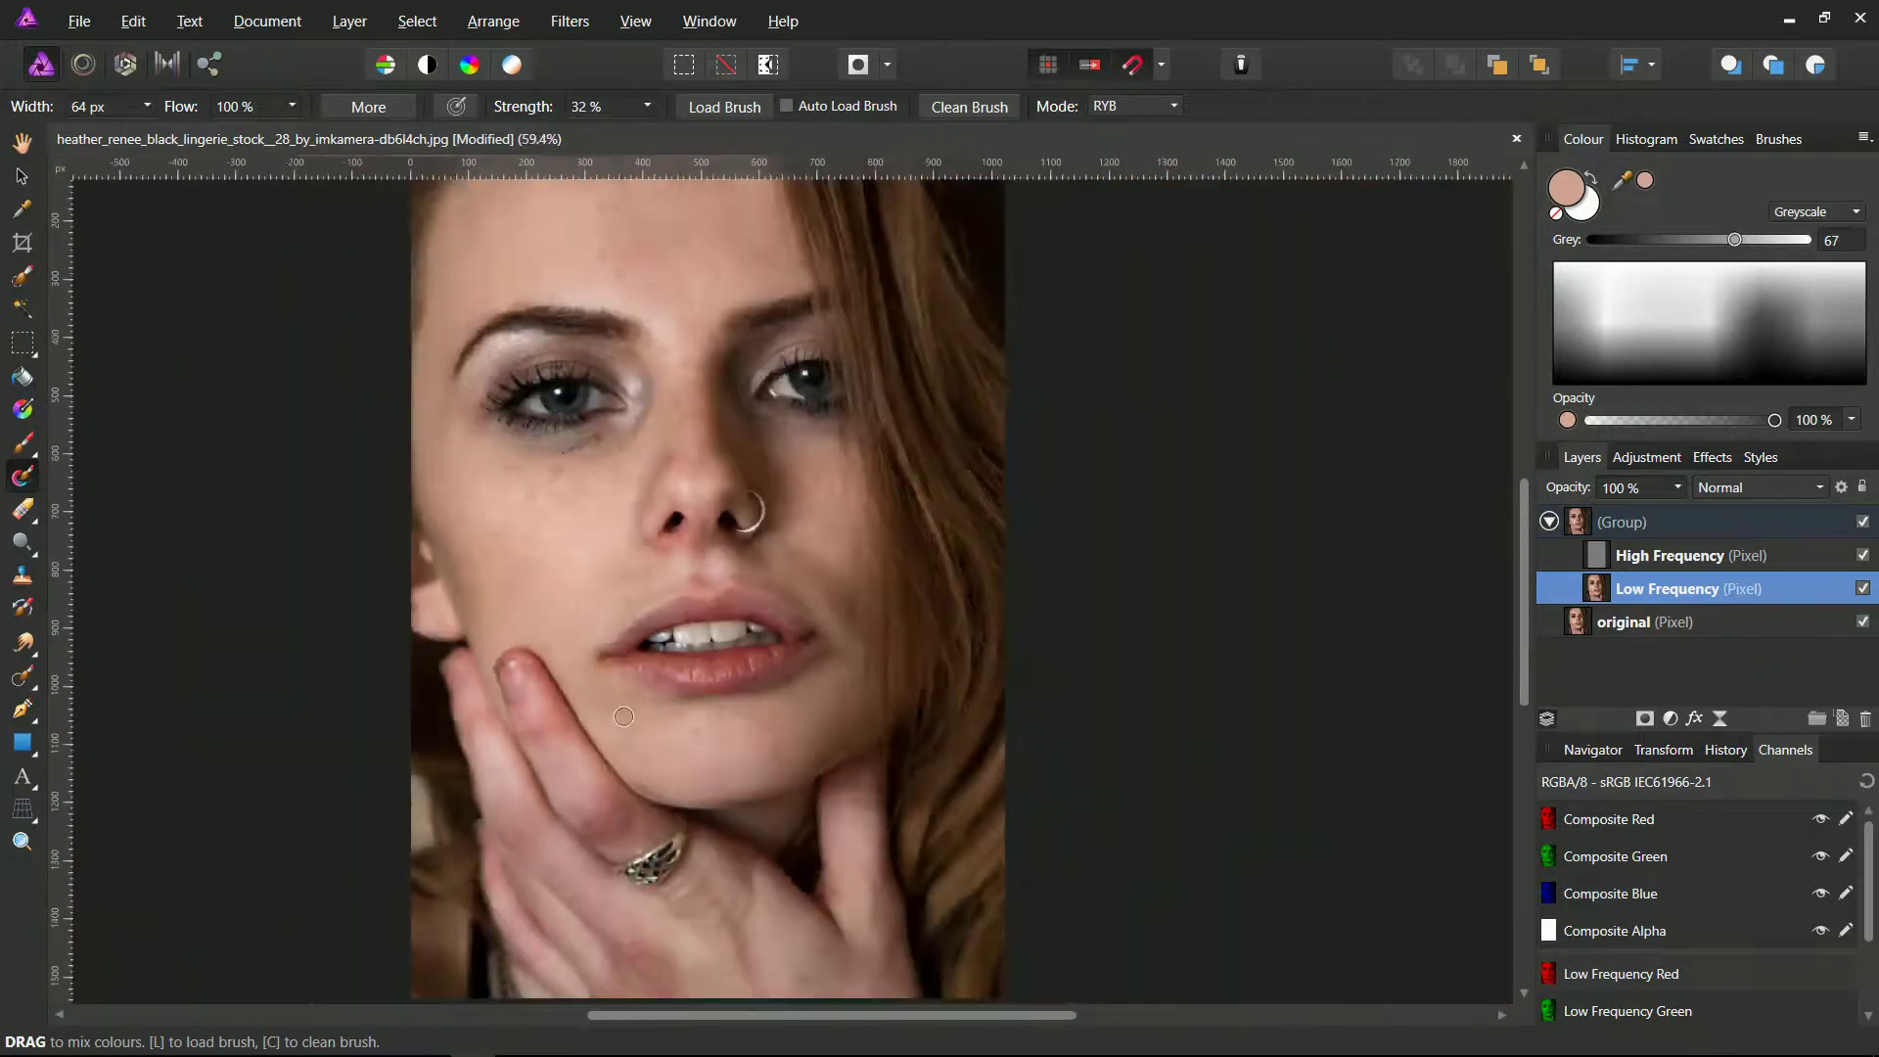
scroll(598, 588, down, 1)
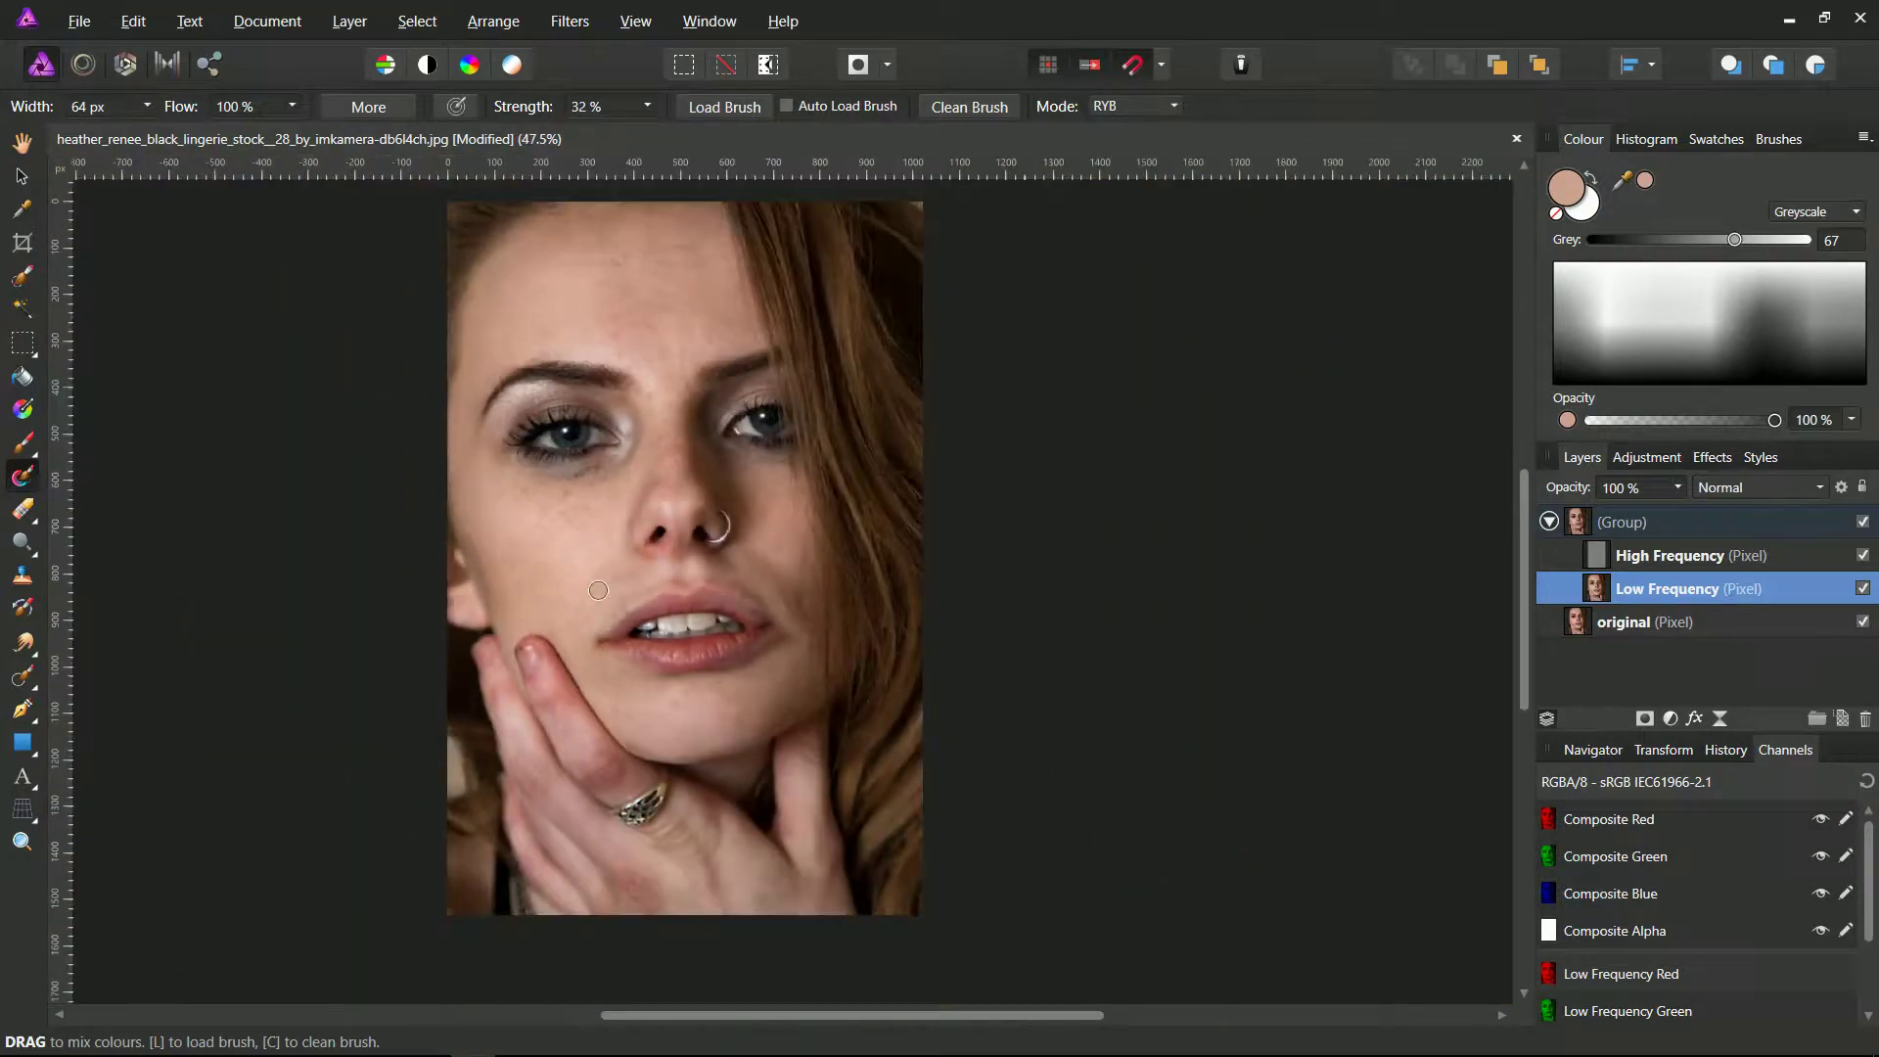
scroll(684, 314, up, 5)
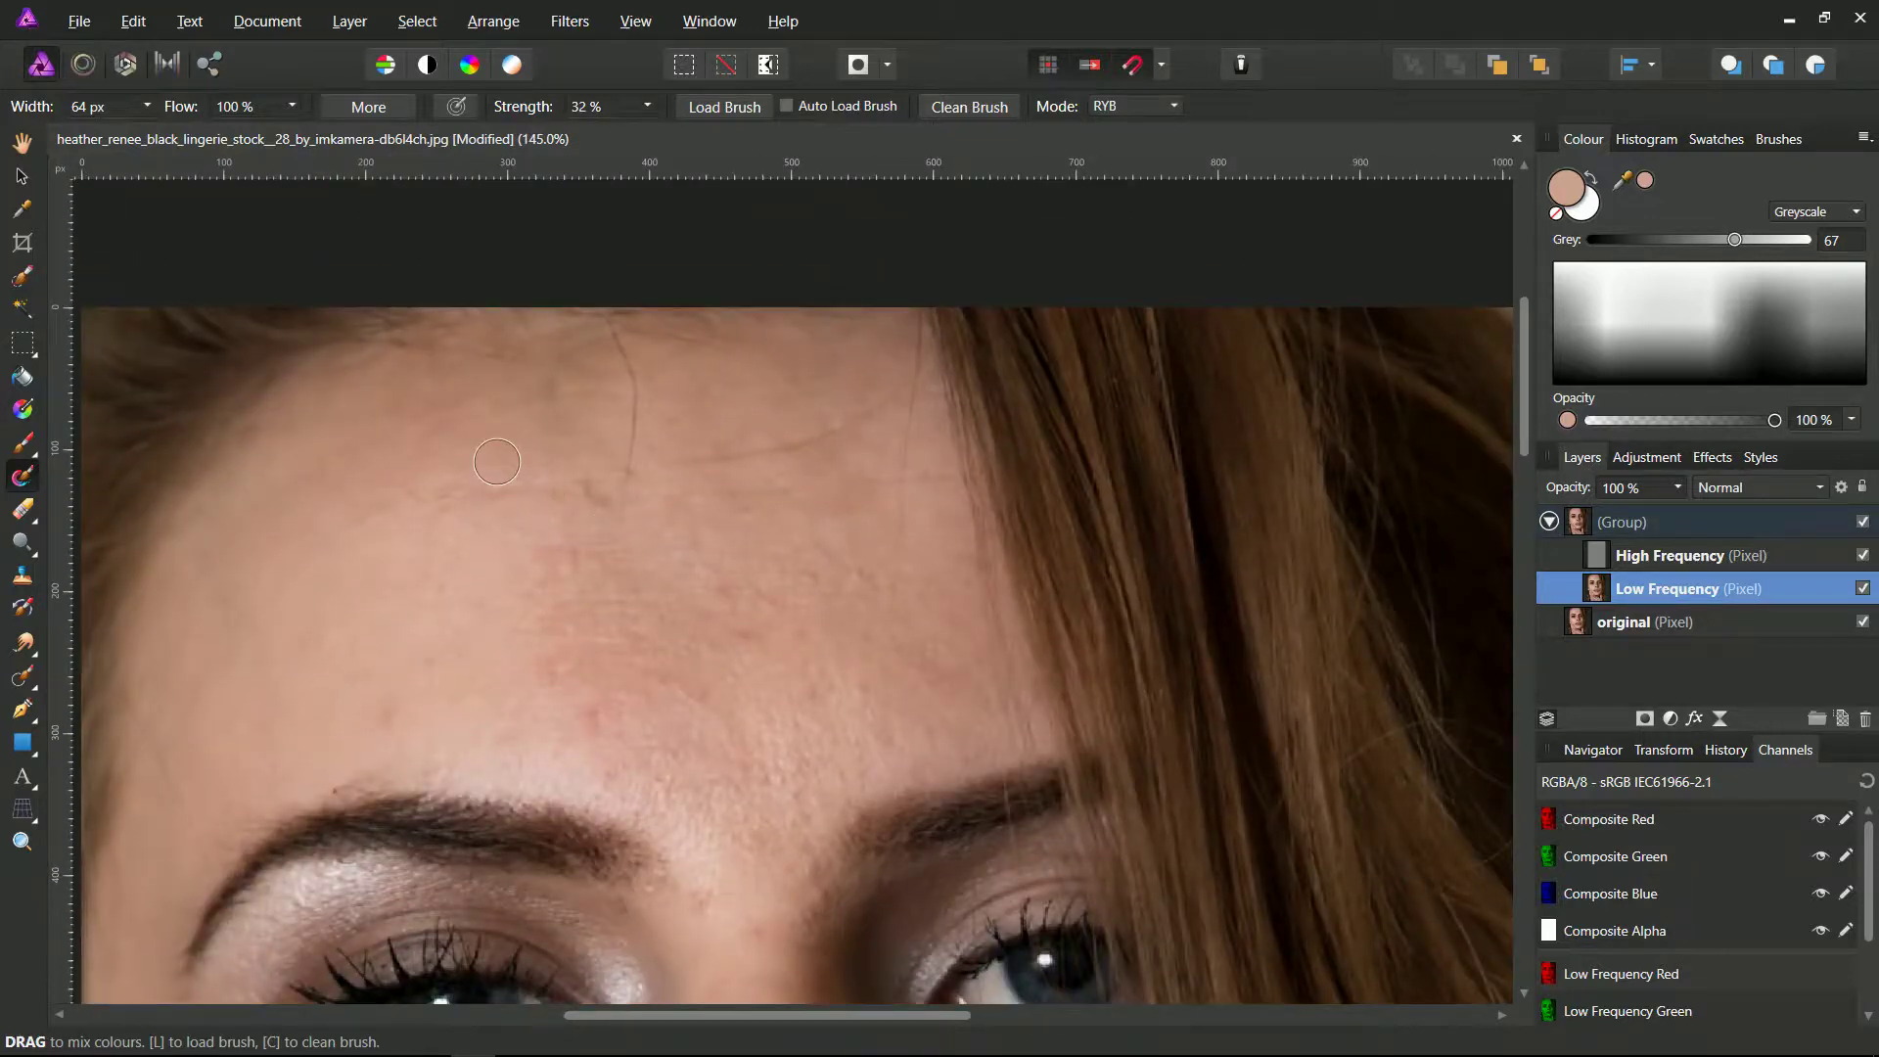
drag(497, 460, 528, 461)
click(562, 464)
click(535, 432)
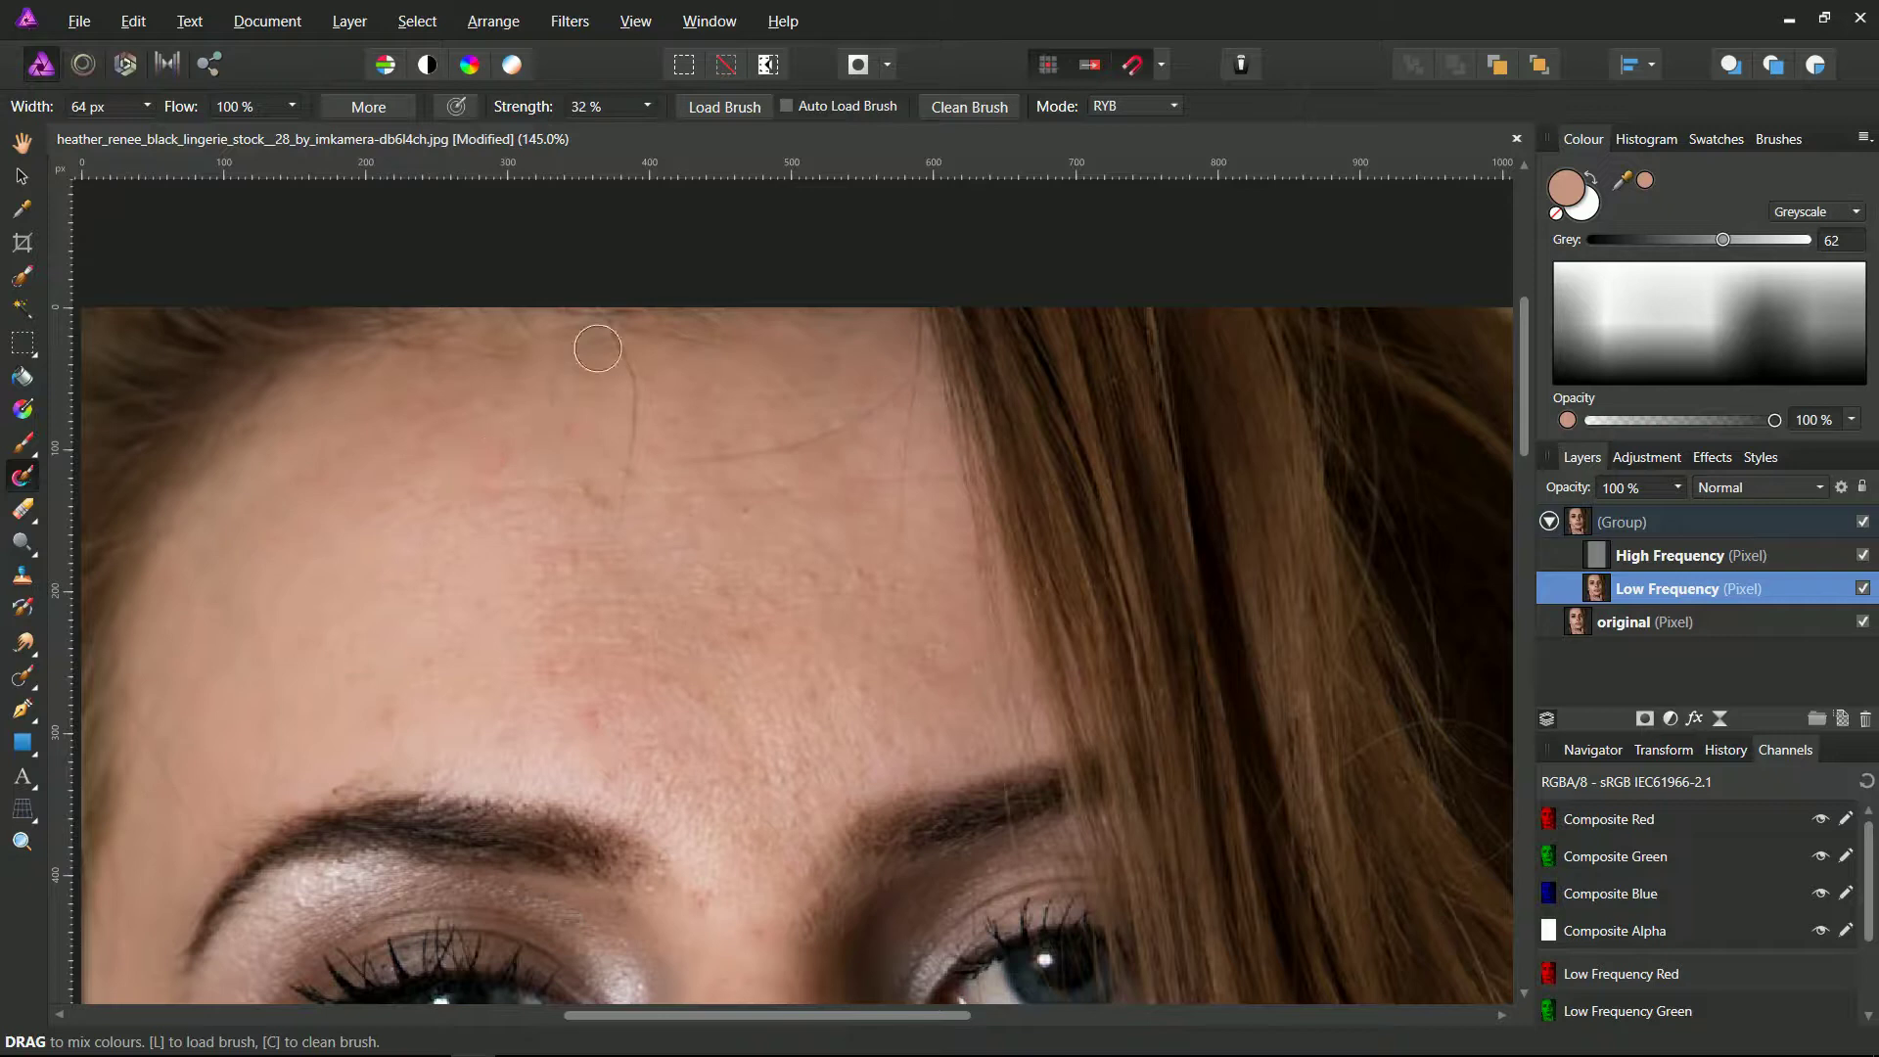
click(536, 467)
Soften the uneven skin below the fully visible eye by mixing tones from the nose side across the upper cheek.
scroll(431, 569, down, 3)
scroll(439, 569, down, 2)
scroll(439, 622, up, 5)
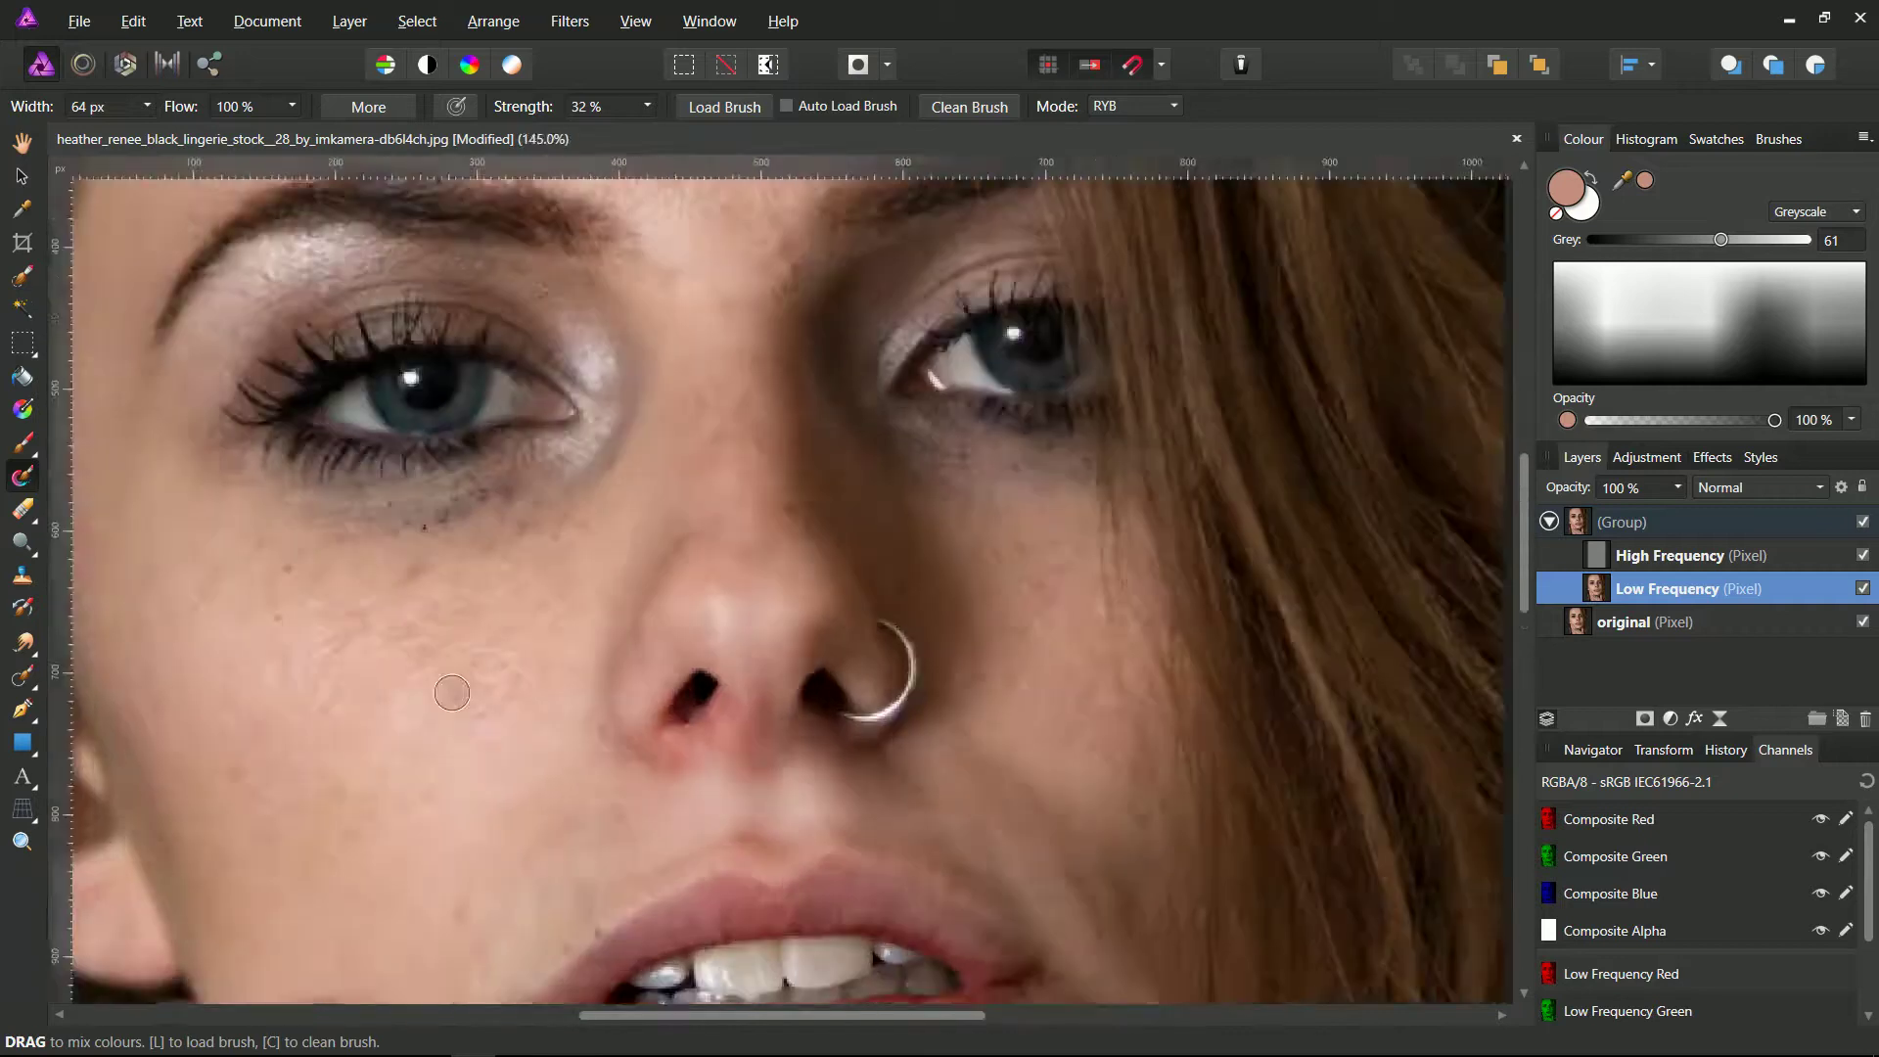
scroll(451, 693, up, 2)
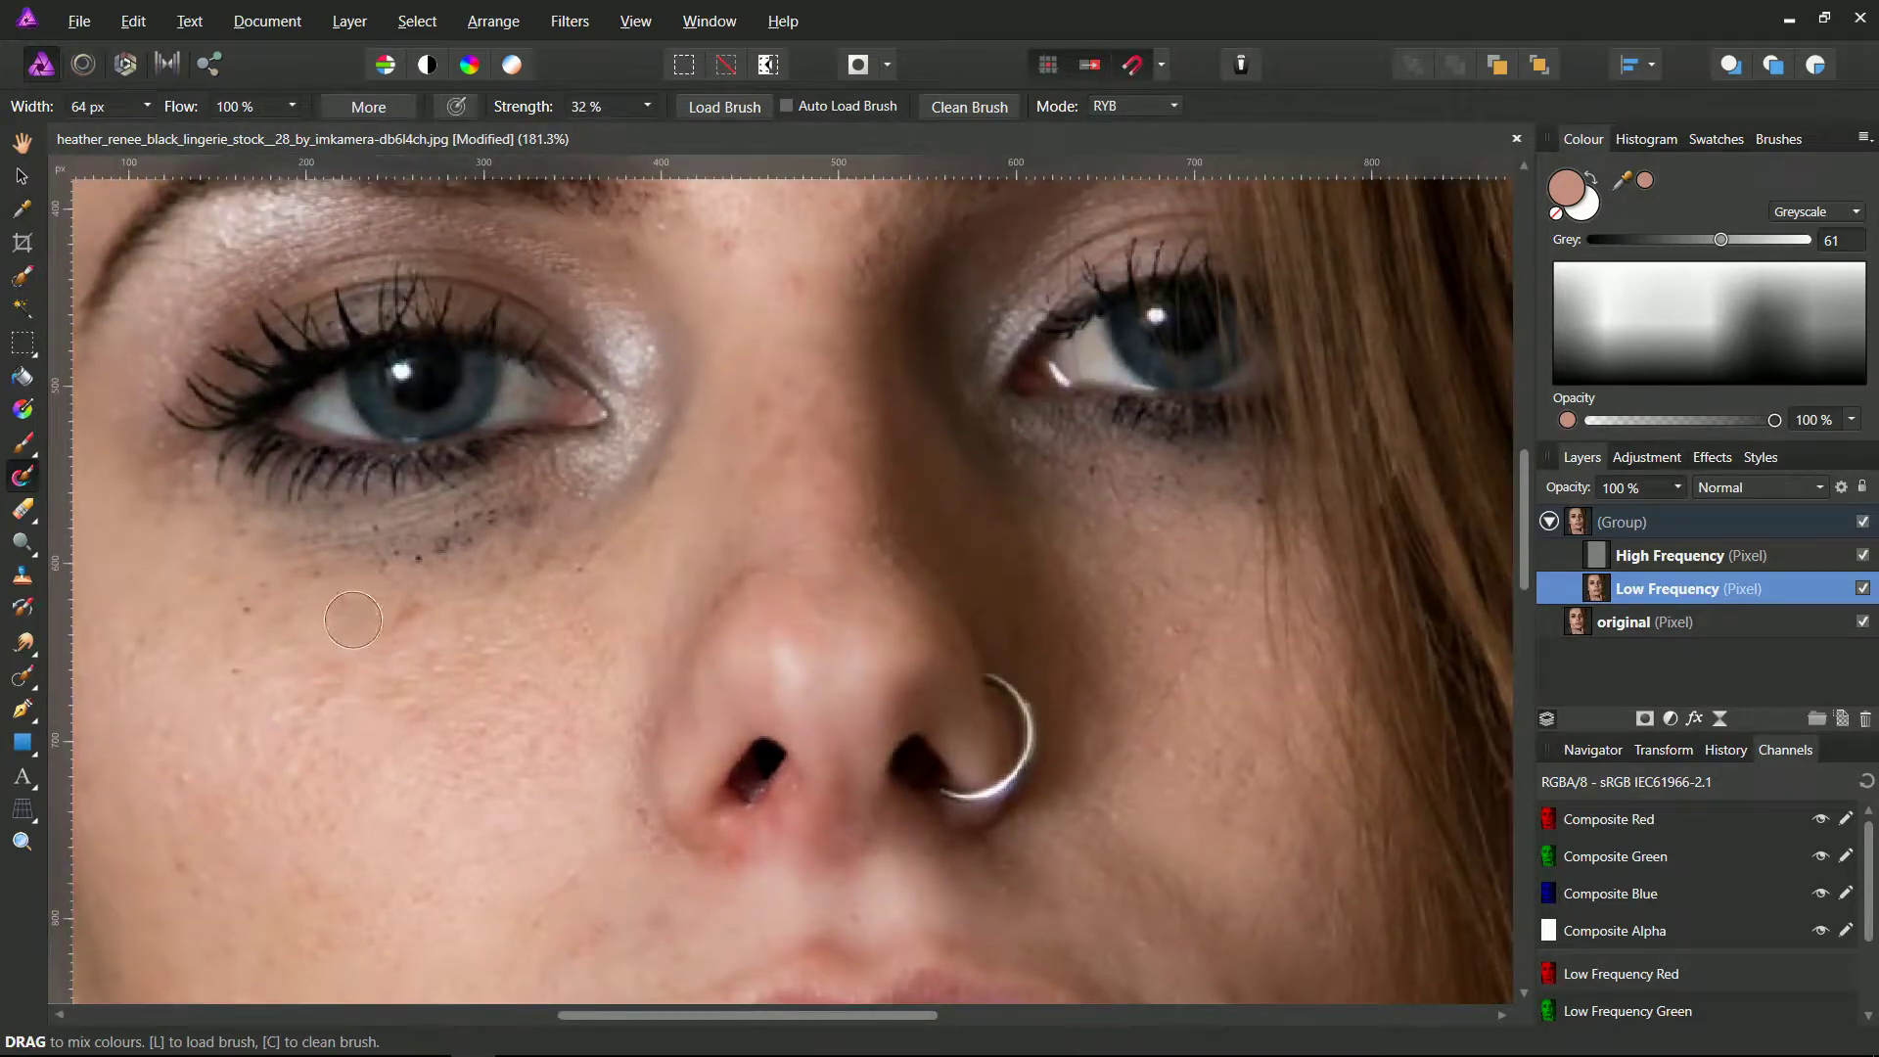
mouse_move(431, 579)
mouse_down()
mouse_move(610, 515)
mouse_move(538, 644)
mouse_move(506, 650)
mouse_move(475, 585)
mouse_up()
drag(636, 488, 514, 632)
mouse_move(609, 535)
mouse_down()
mouse_move(680, 436)
mouse_move(583, 631)
mouse_move(618, 606)
mouse_move(606, 517)
mouse_move(651, 471)
mouse_move(538, 614)
mouse_move(538, 548)
mouse_move(584, 509)
mouse_move(402, 665)
mouse_move(392, 622)
mouse_up()
mouse_move(565, 543)
mouse_down()
mouse_move(405, 659)
mouse_move(380, 640)
mouse_move(371, 618)
mouse_move(658, 523)
mouse_move(413, 647)
mouse_move(410, 620)
mouse_move(642, 506)
mouse_move(503, 579)
mouse_move(331, 614)
mouse_up()
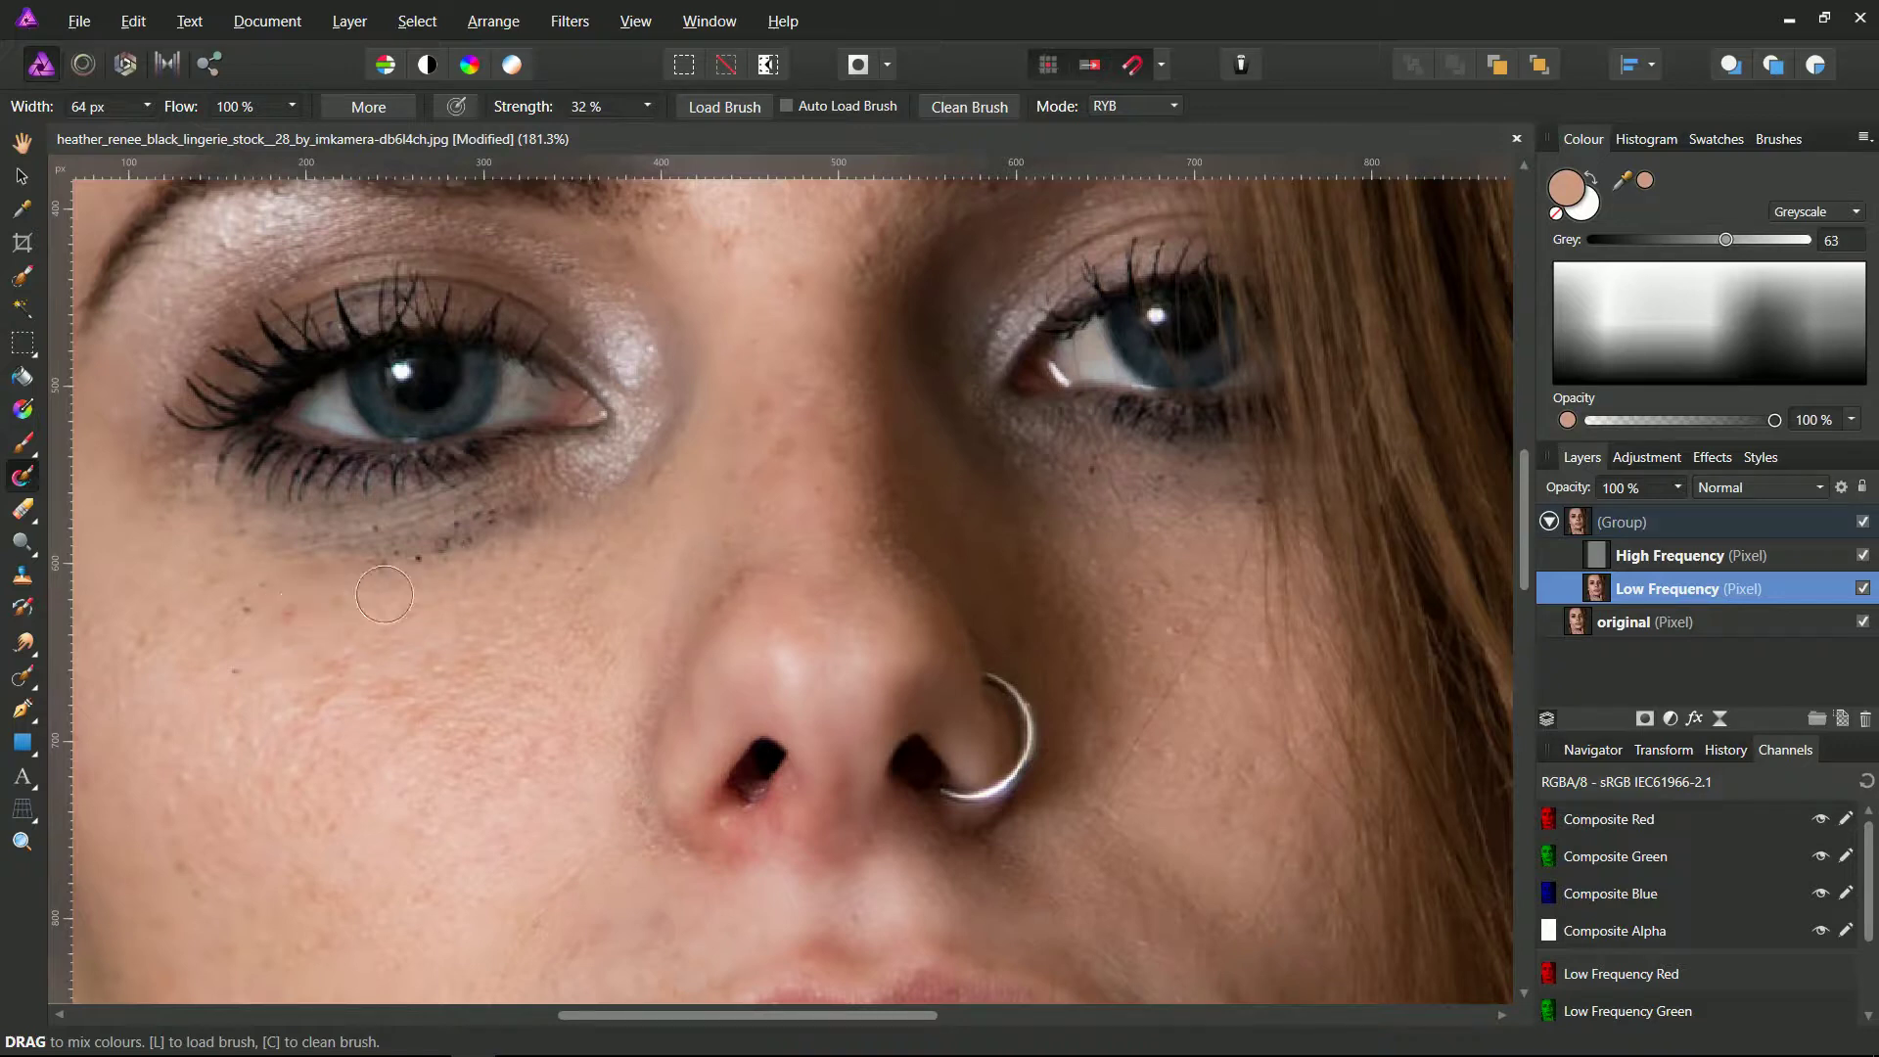
Raise the mixer brush strength to 38% and blend the dark under-eye area of the fully visible eye into the inner corner and upper cheek.
drag(443, 659, 414, 660)
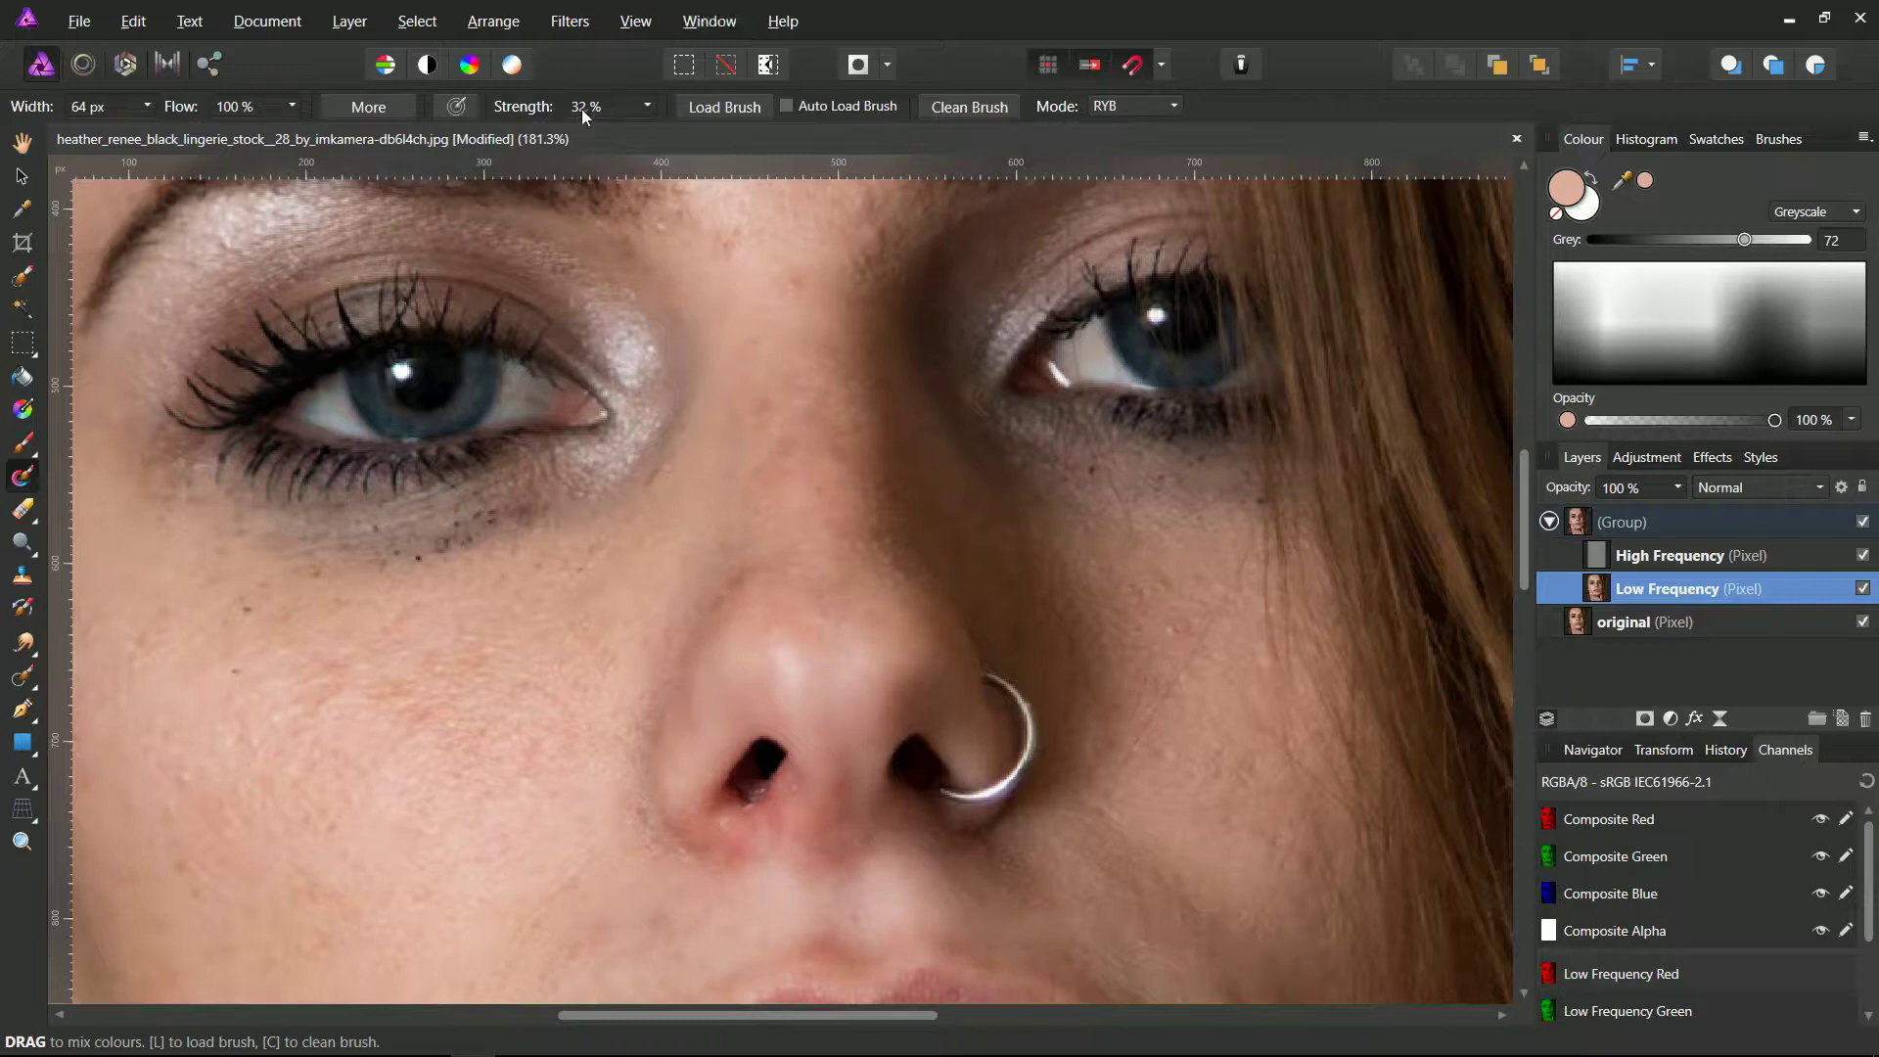
click(648, 110)
click(475, 616)
mouse_move(584, 525)
mouse_down()
mouse_move(316, 554)
mouse_move(357, 597)
mouse_move(446, 618)
mouse_move(632, 529)
mouse_move(580, 526)
mouse_move(704, 411)
mouse_up()
mouse_move(535, 603)
mouse_down()
mouse_move(535, 523)
mouse_move(676, 393)
mouse_up()
mouse_move(538, 538)
mouse_down()
mouse_move(303, 546)
mouse_move(299, 598)
mouse_move(329, 635)
mouse_move(322, 570)
mouse_move(581, 477)
mouse_move(302, 629)
mouse_move(549, 492)
mouse_move(520, 540)
mouse_move(399, 625)
mouse_move(404, 527)
mouse_move(395, 556)
mouse_move(588, 495)
mouse_move(421, 611)
mouse_move(336, 618)
mouse_move(311, 556)
mouse_move(266, 524)
mouse_move(555, 487)
mouse_move(349, 643)
mouse_move(374, 551)
mouse_move(570, 461)
mouse_move(565, 601)
mouse_move(453, 642)
mouse_move(421, 533)
mouse_move(552, 500)
mouse_move(646, 448)
mouse_move(581, 577)
mouse_move(436, 693)
mouse_move(403, 690)
mouse_move(363, 627)
mouse_move(265, 567)
mouse_move(264, 534)
mouse_move(493, 504)
mouse_move(250, 659)
mouse_move(263, 628)
mouse_move(188, 499)
mouse_move(488, 516)
mouse_move(321, 642)
mouse_move(263, 534)
mouse_up()
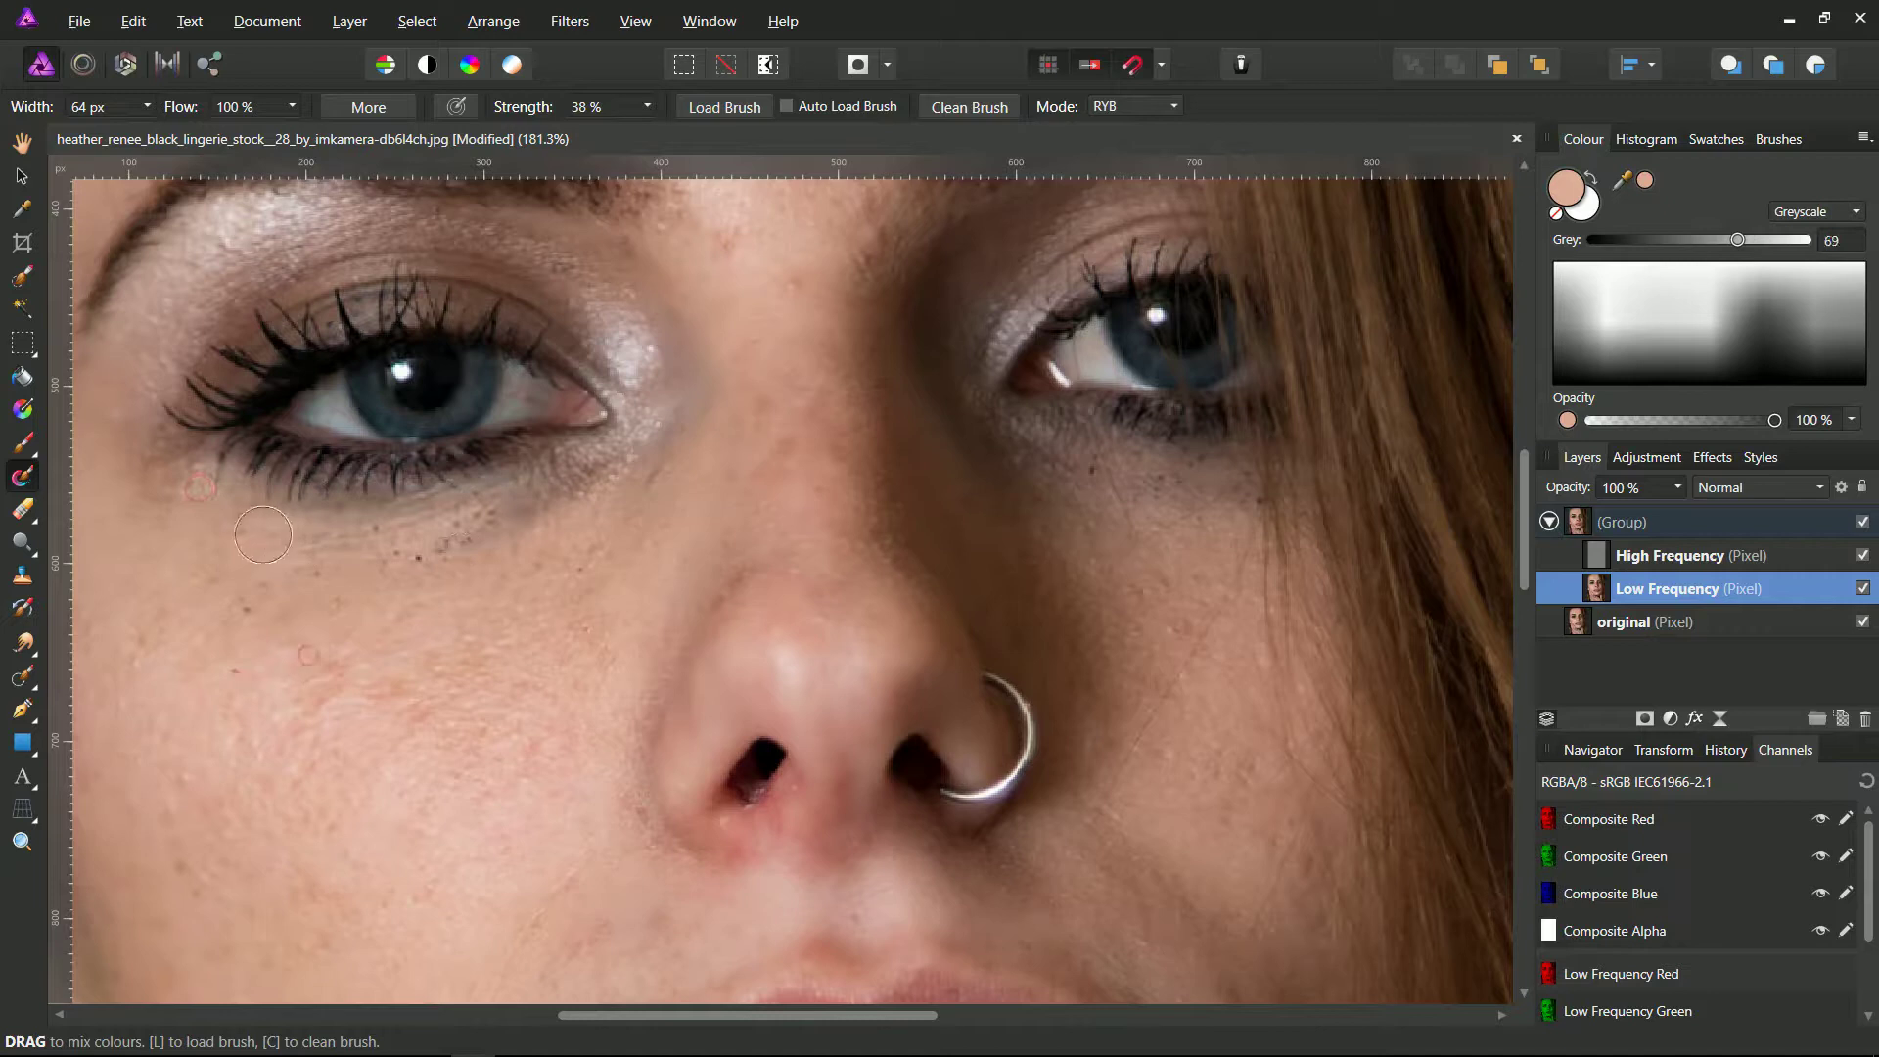
mouse_move(497, 511)
mouse_down()
mouse_move(264, 675)
mouse_move(286, 652)
mouse_move(267, 584)
mouse_up()
mouse_move(524, 510)
mouse_down()
mouse_move(532, 554)
mouse_move(325, 809)
mouse_move(594, 575)
mouse_move(438, 575)
mouse_move(623, 473)
mouse_move(570, 603)
mouse_move(518, 610)
mouse_move(508, 554)
mouse_move(477, 546)
mouse_move(652, 448)
mouse_move(601, 561)
mouse_move(499, 622)
mouse_move(478, 535)
mouse_move(444, 524)
mouse_move(577, 465)
mouse_move(637, 511)
mouse_move(444, 601)
mouse_move(448, 617)
mouse_move(301, 530)
mouse_move(616, 471)
mouse_move(499, 571)
mouse_move(436, 517)
mouse_move(217, 470)
mouse_move(394, 608)
mouse_move(382, 519)
mouse_move(220, 468)
mouse_move(295, 619)
mouse_up()
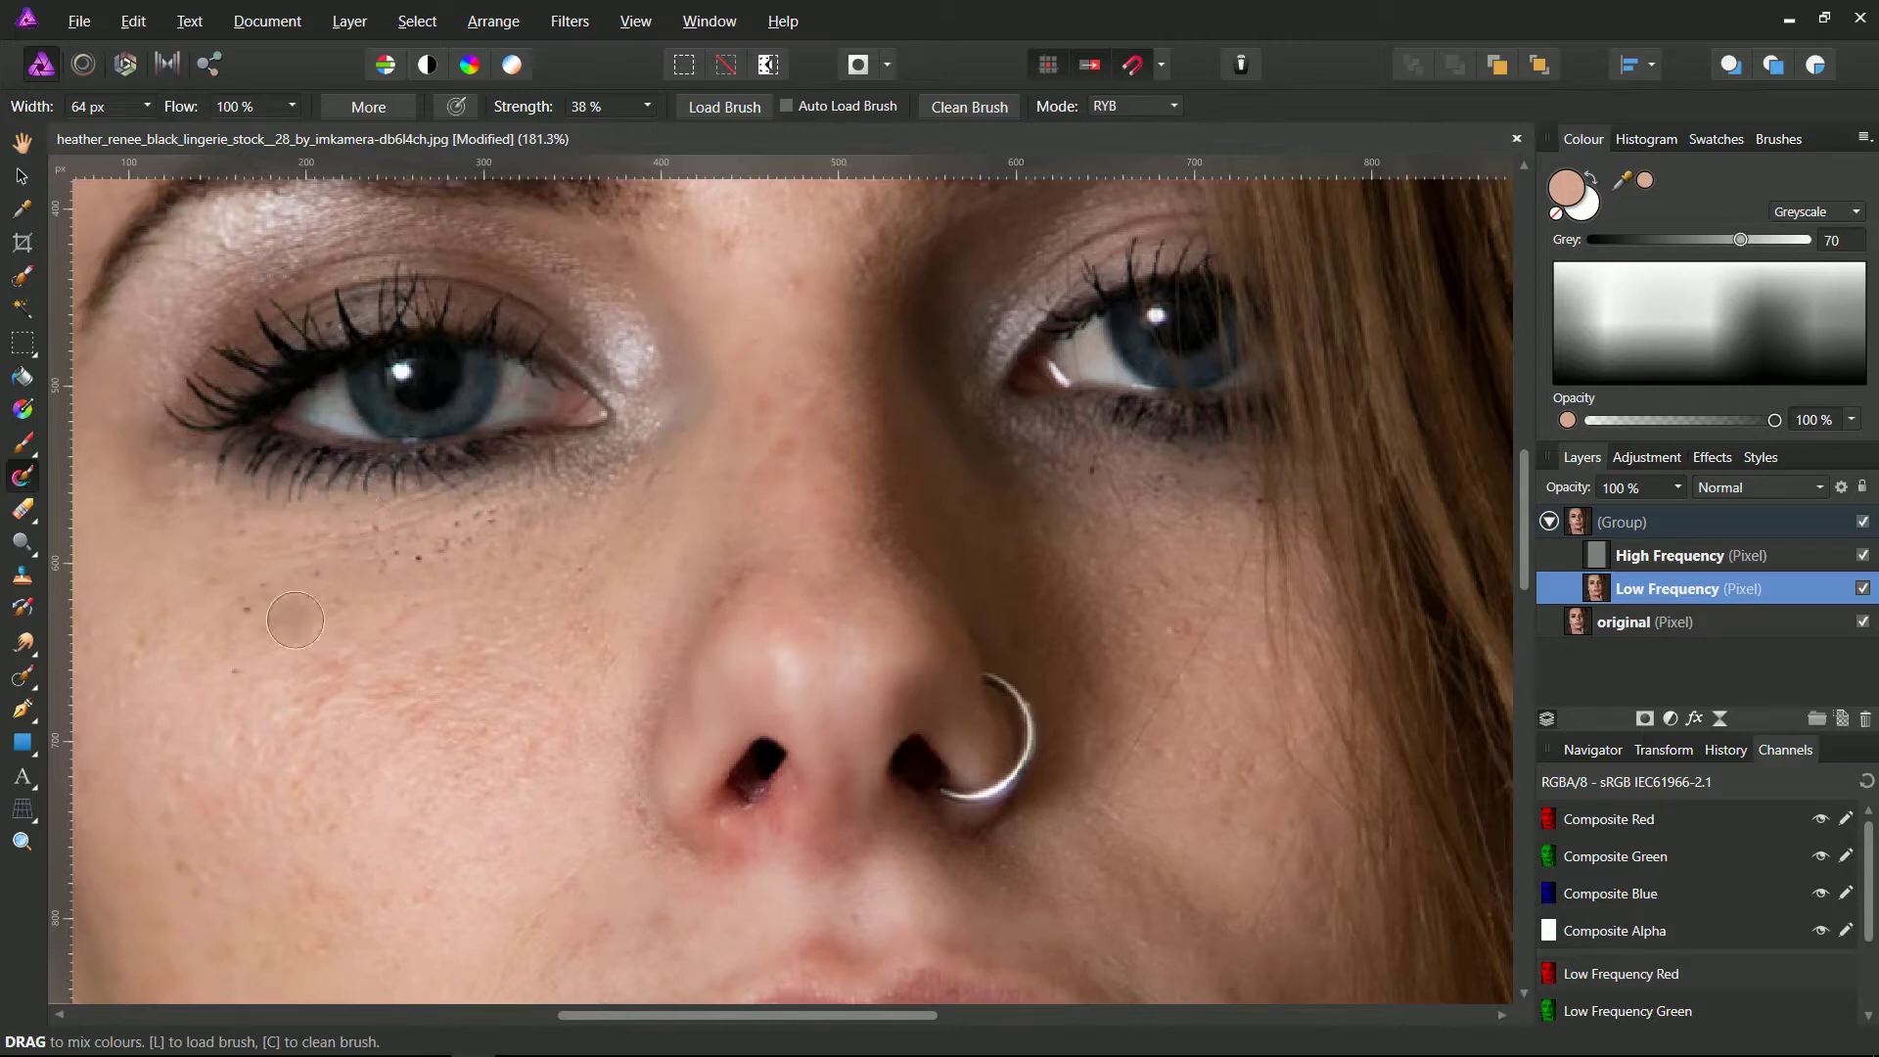
Blend the uneven tones above the upper lip, from the finger-side cheek to the shadow below the nose ring.
scroll(427, 688, down, 5)
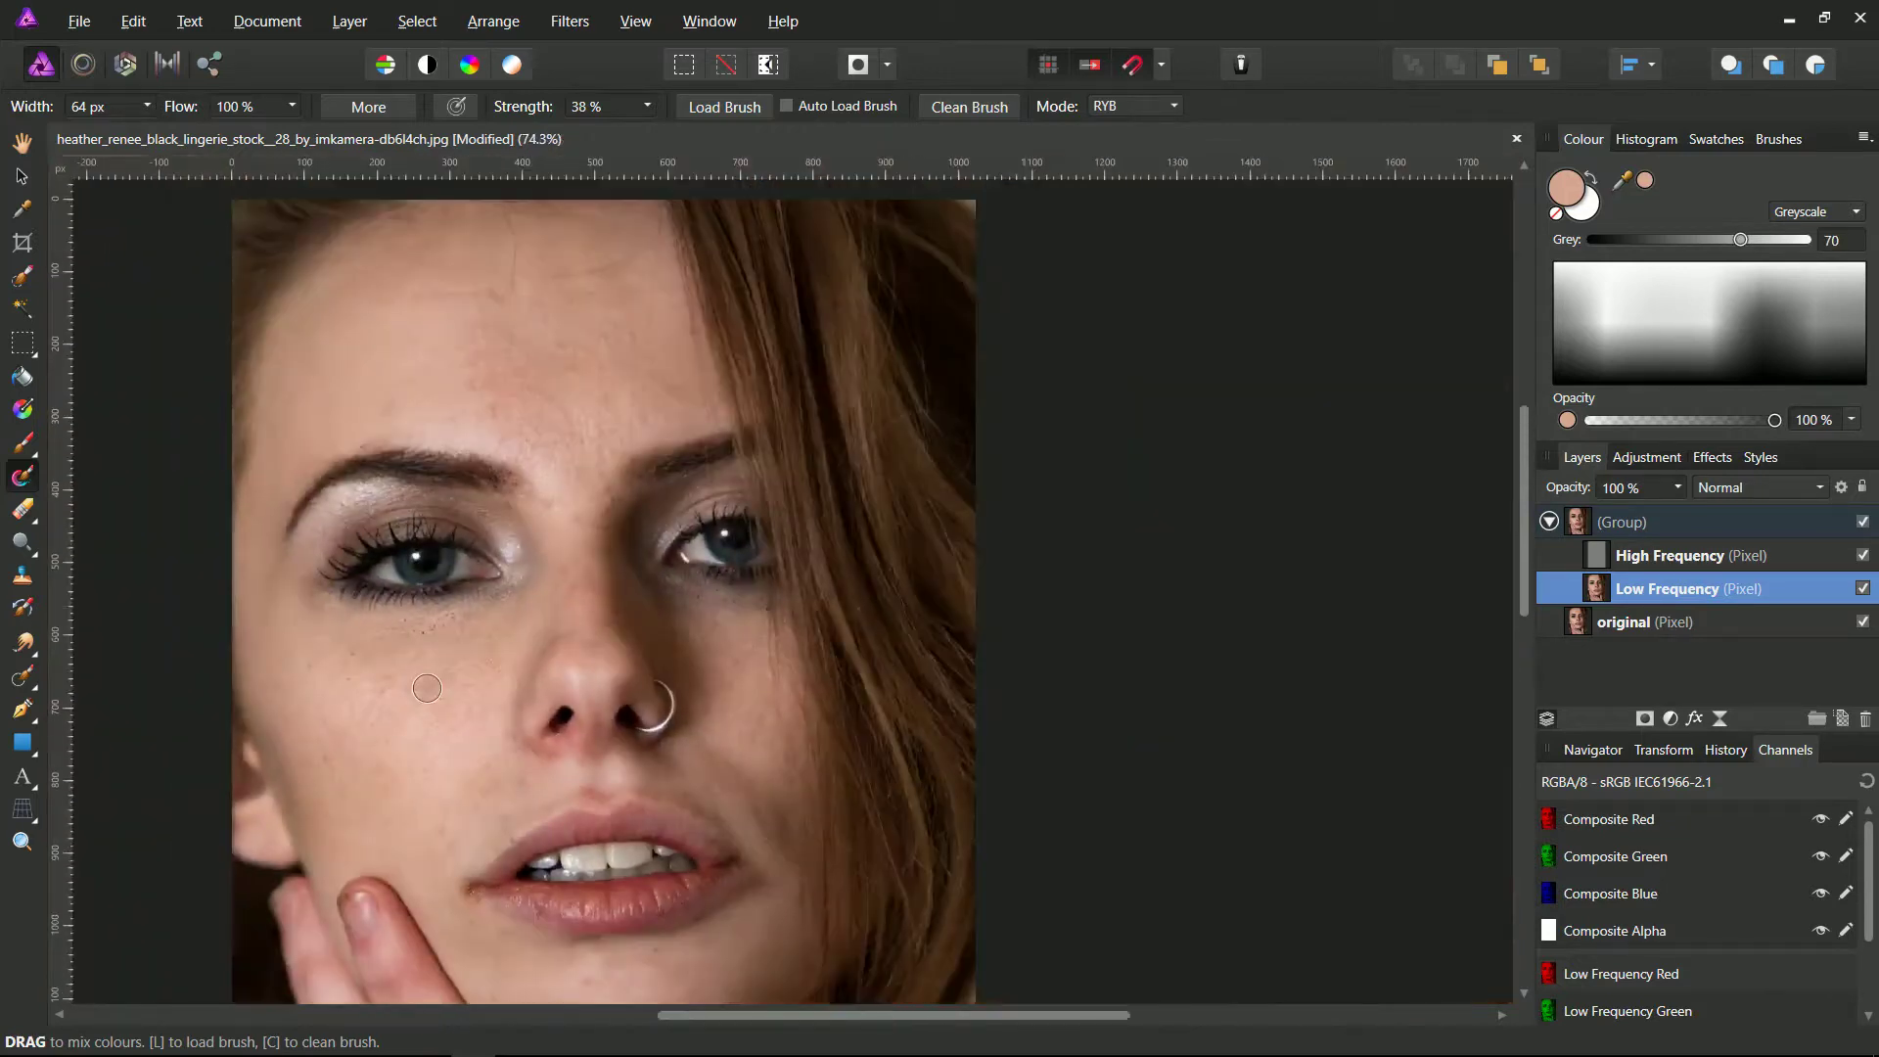
scroll(427, 688, down, 2)
scroll(430, 713, down, 2)
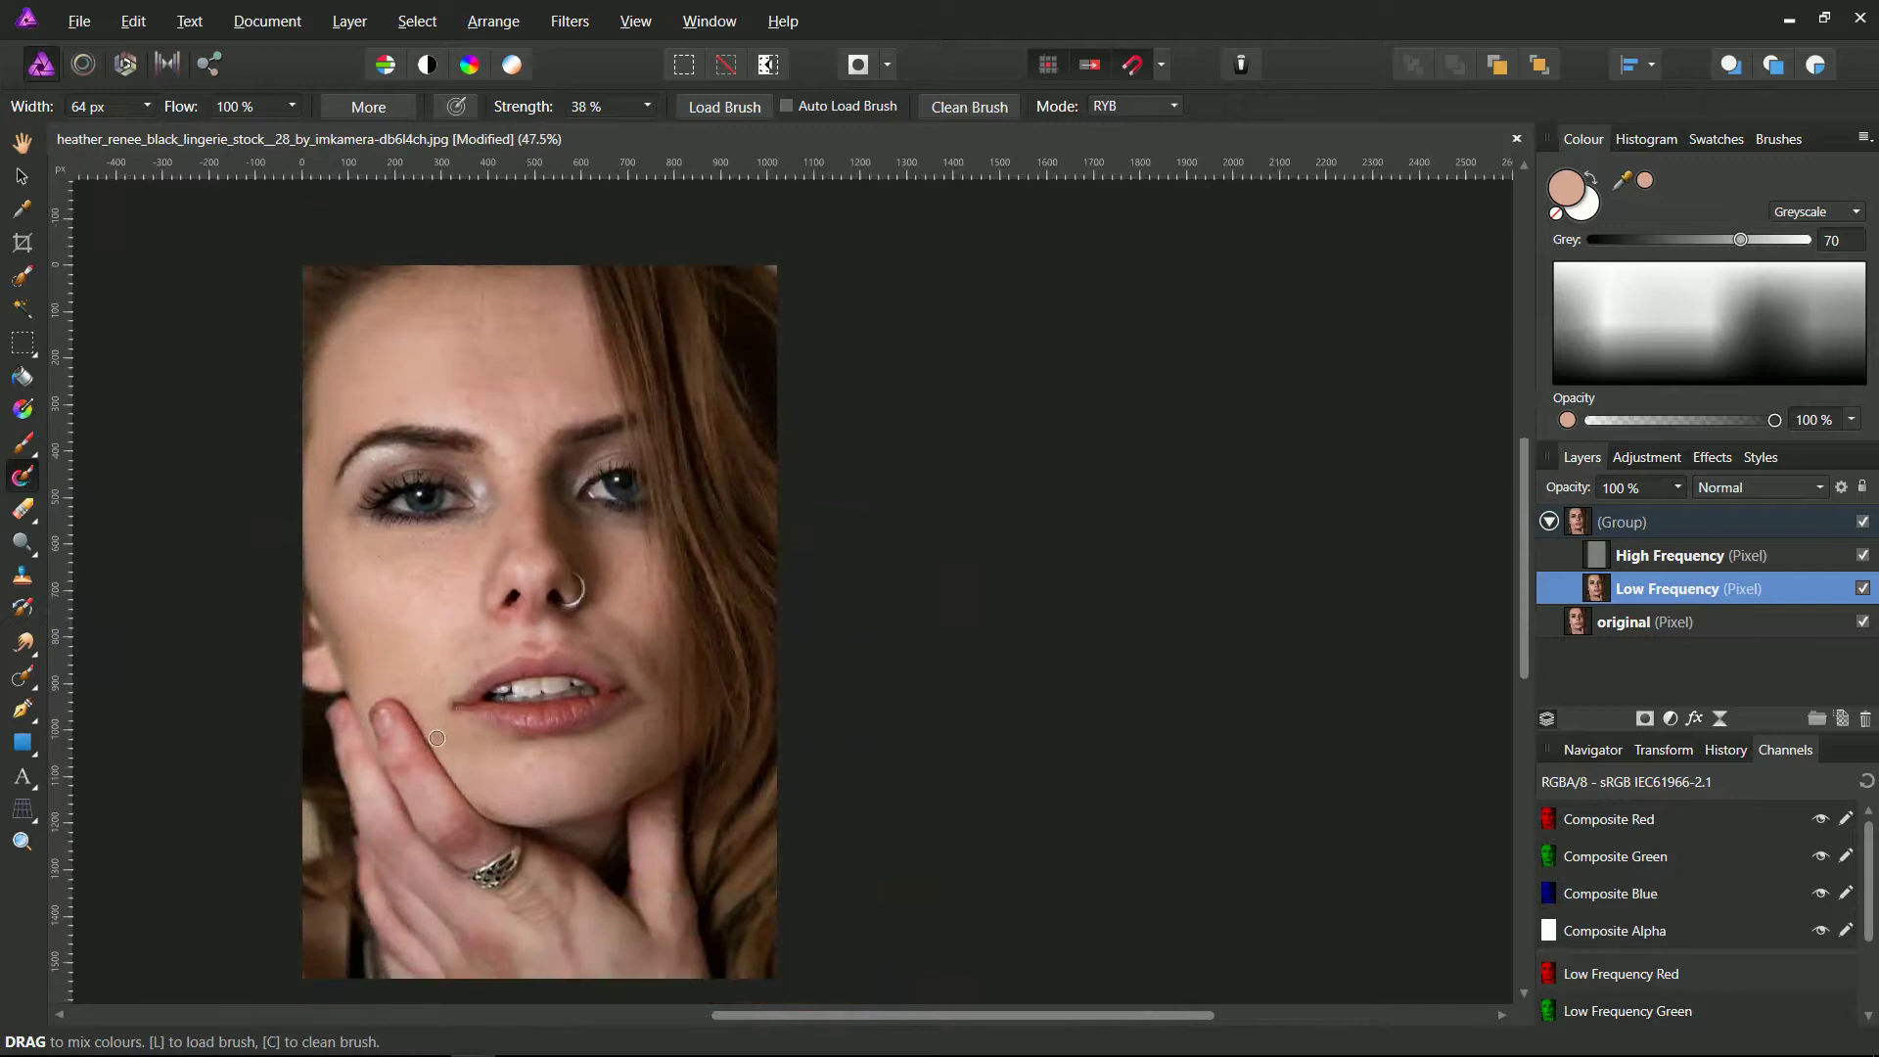
scroll(436, 736, up, 6)
scroll(541, 623, up, 1)
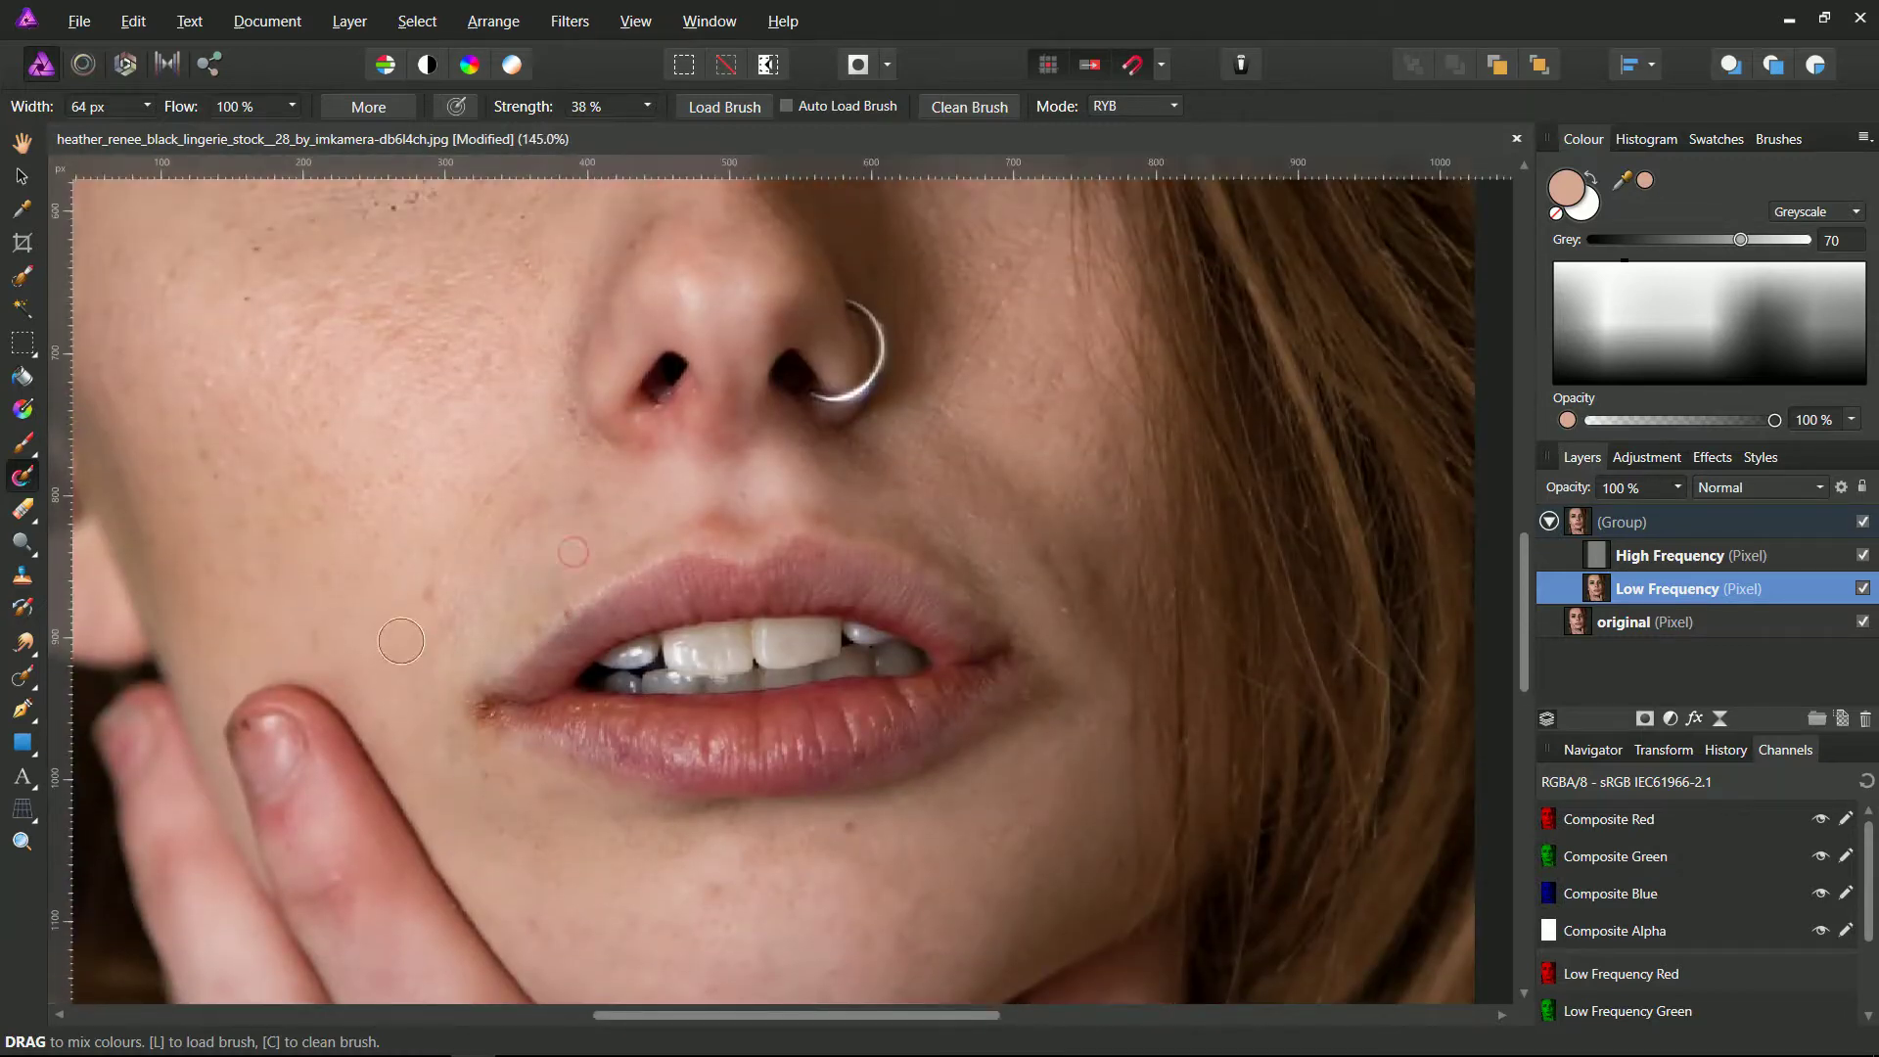
mouse_move(587, 499)
mouse_down()
mouse_move(616, 524)
mouse_move(651, 504)
mouse_move(646, 518)
mouse_up()
mouse_move(852, 479)
mouse_down()
mouse_move(1019, 578)
mouse_move(846, 476)
mouse_up()
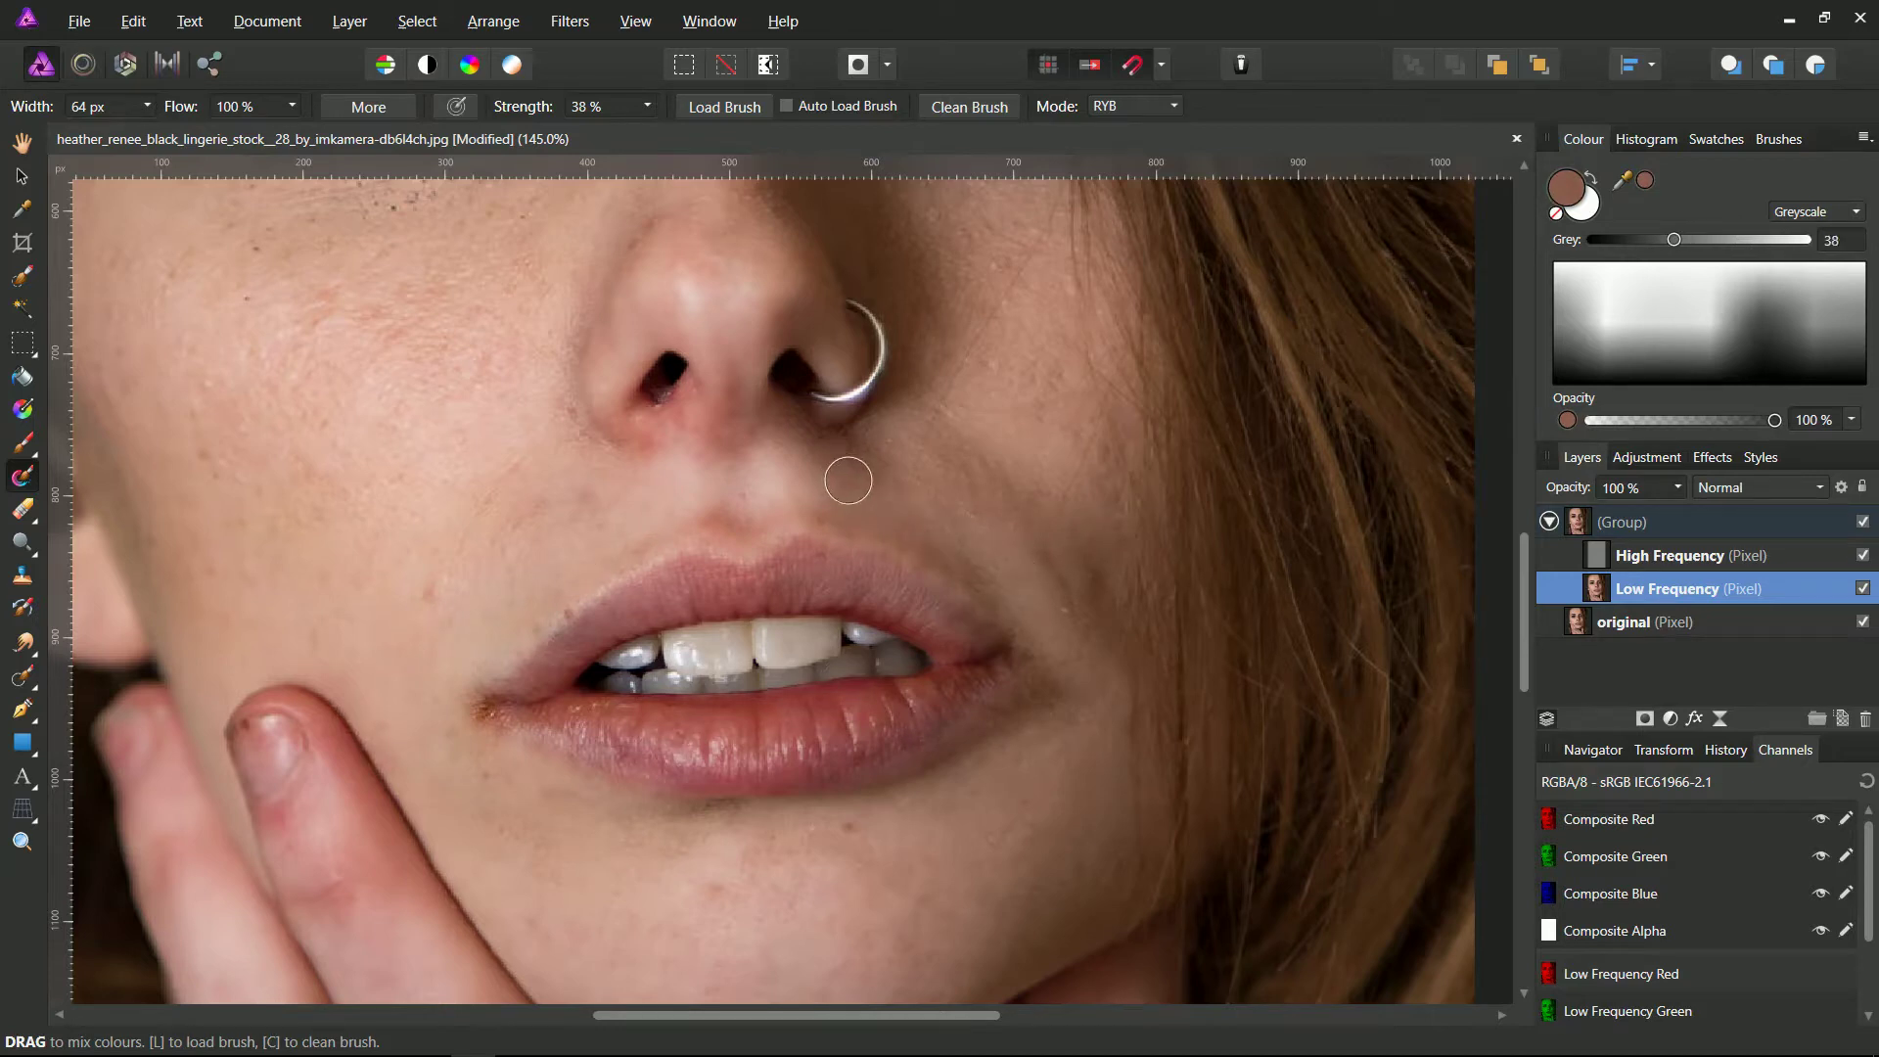
drag(856, 485, 864, 508)
Compare the whole portrait before and after retouching by repeatedly hiding and showing the frequency separation group, leaving it shown.
scroll(1002, 588, up, 2)
scroll(1000, 605, up, 2)
scroll(1006, 651, up, 2)
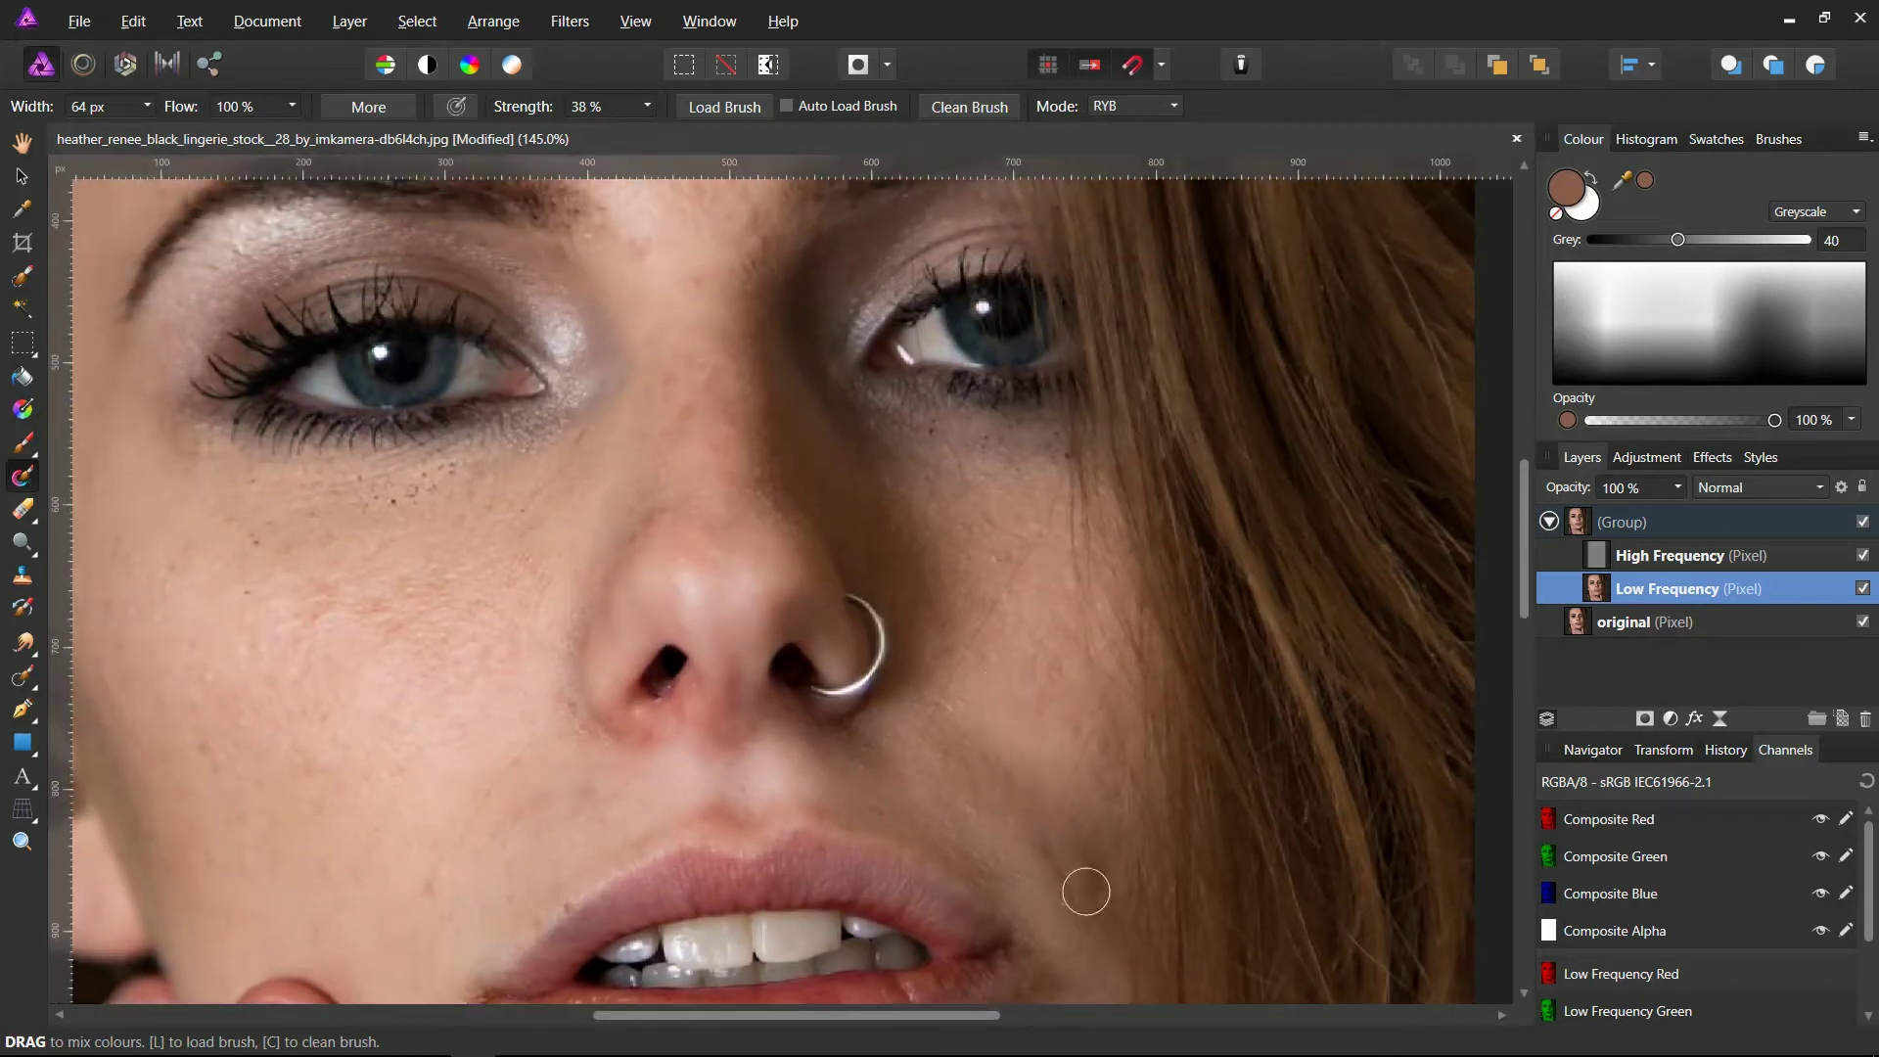
scroll(983, 813, down, 5)
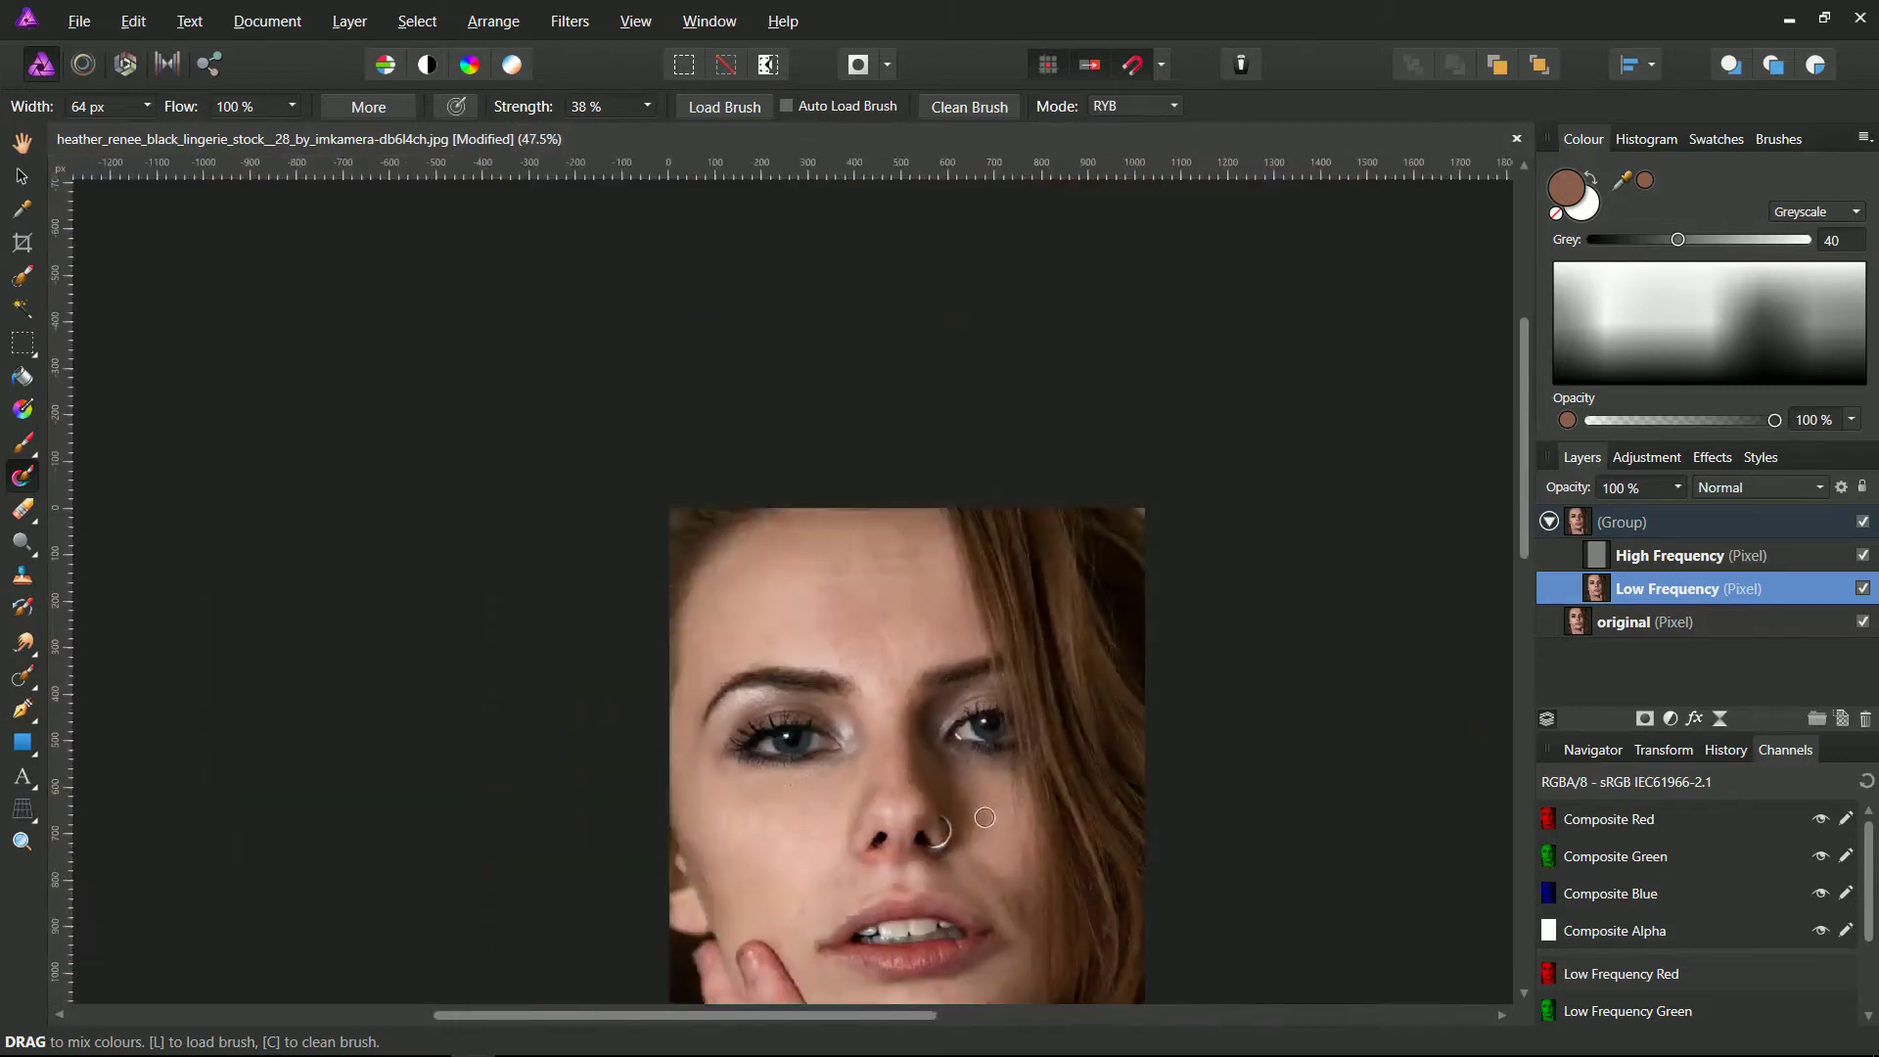
scroll(984, 817, down, 5)
scroll(984, 808, up, 1)
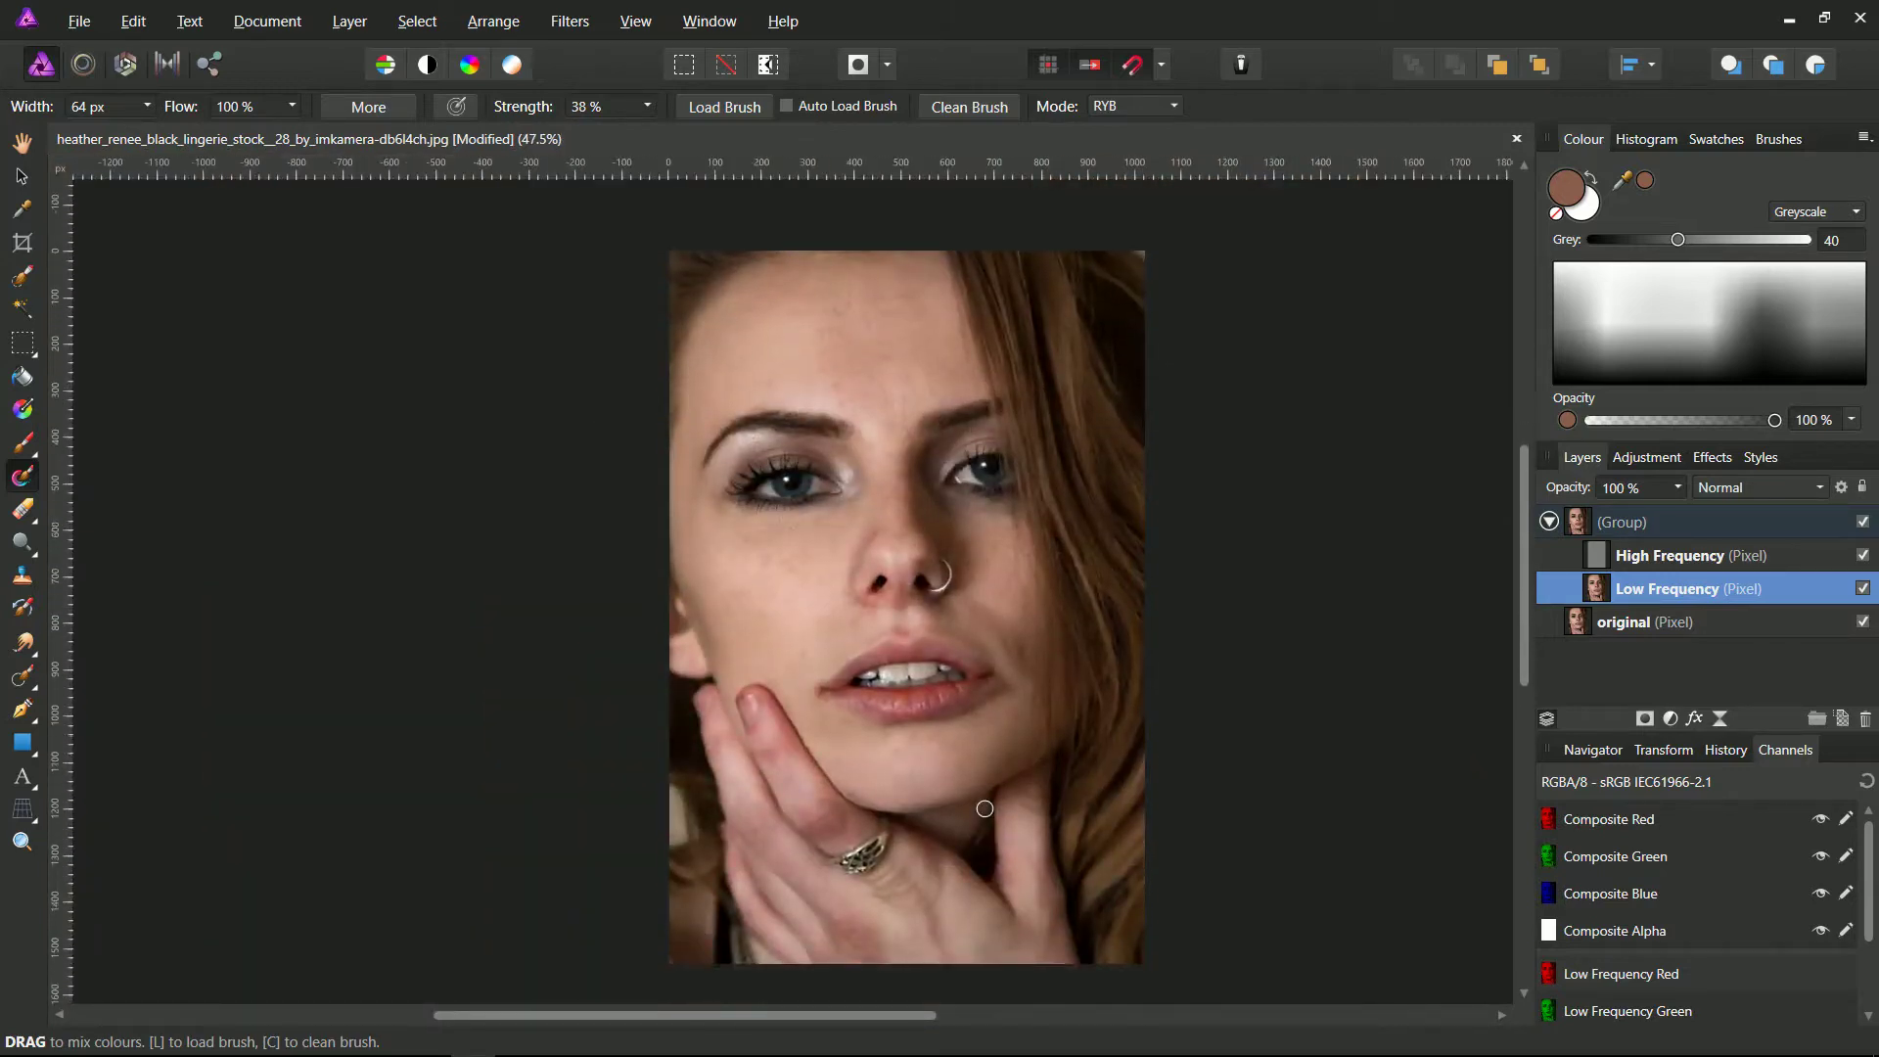
click(1863, 526)
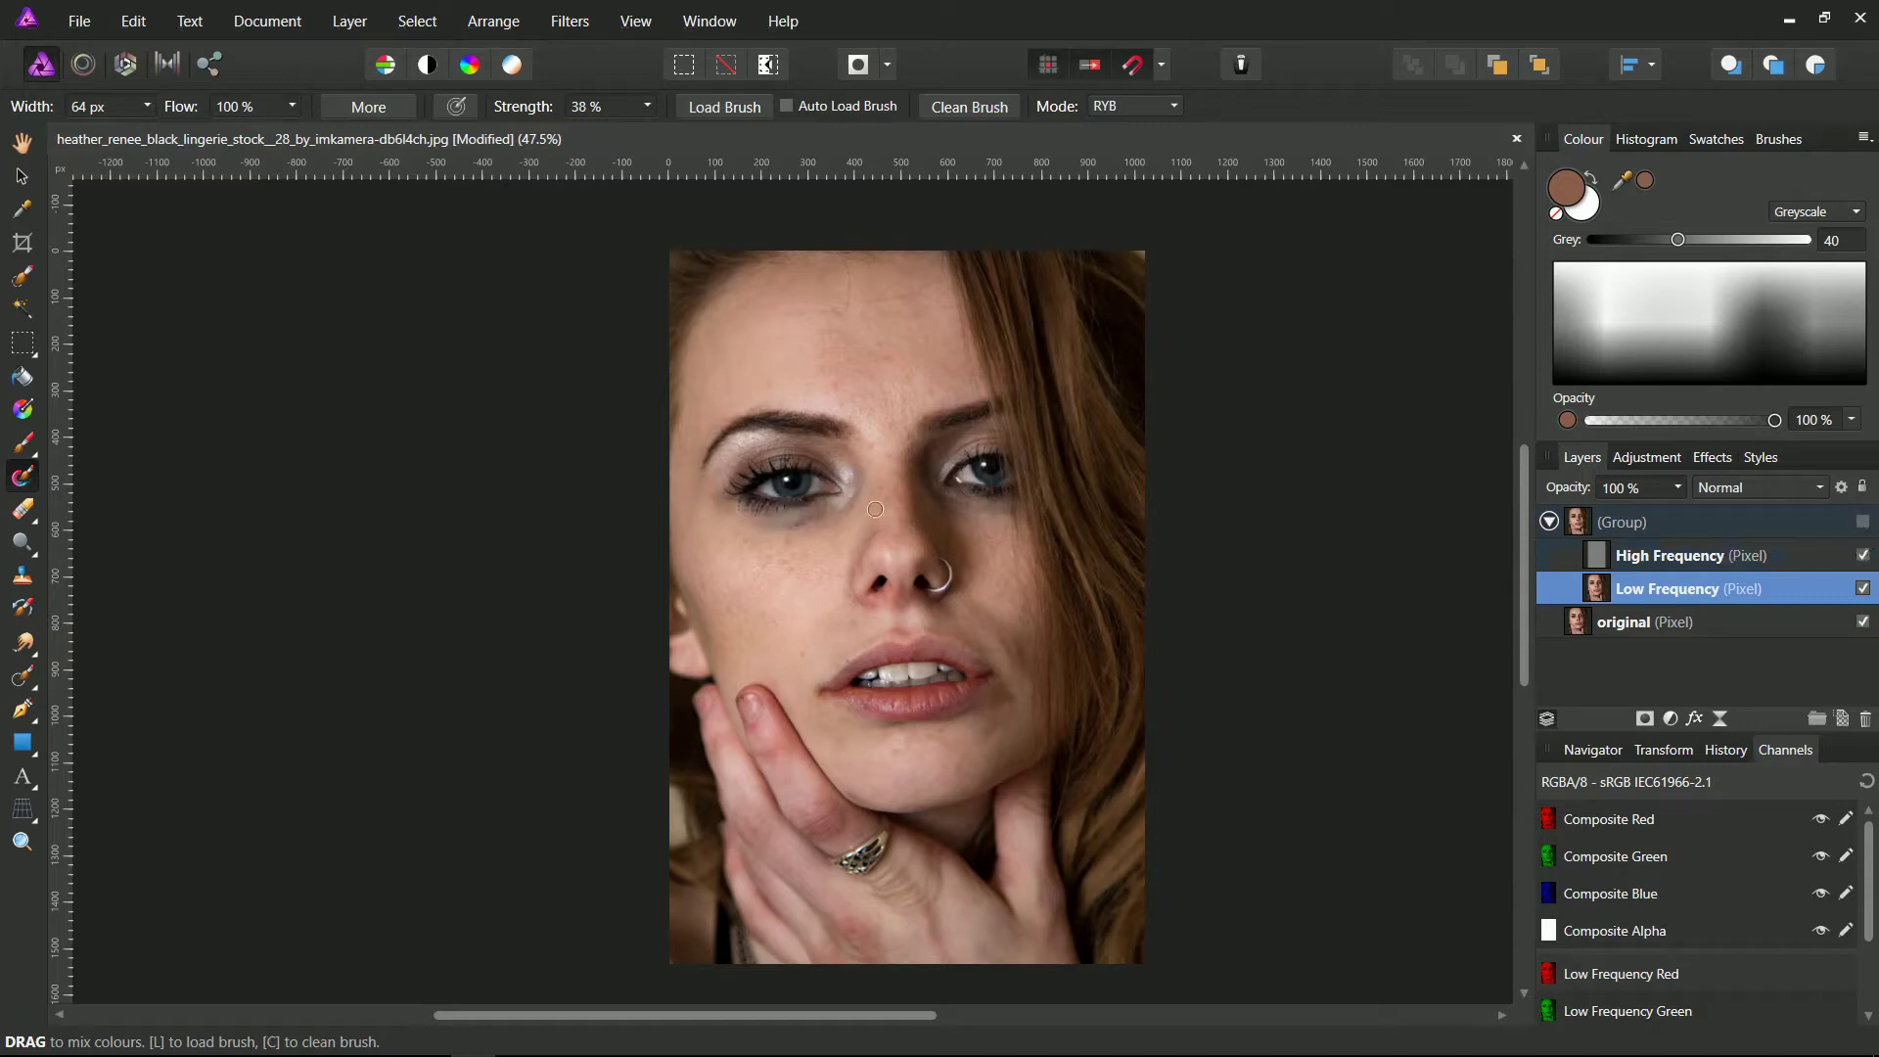
click(1863, 527)
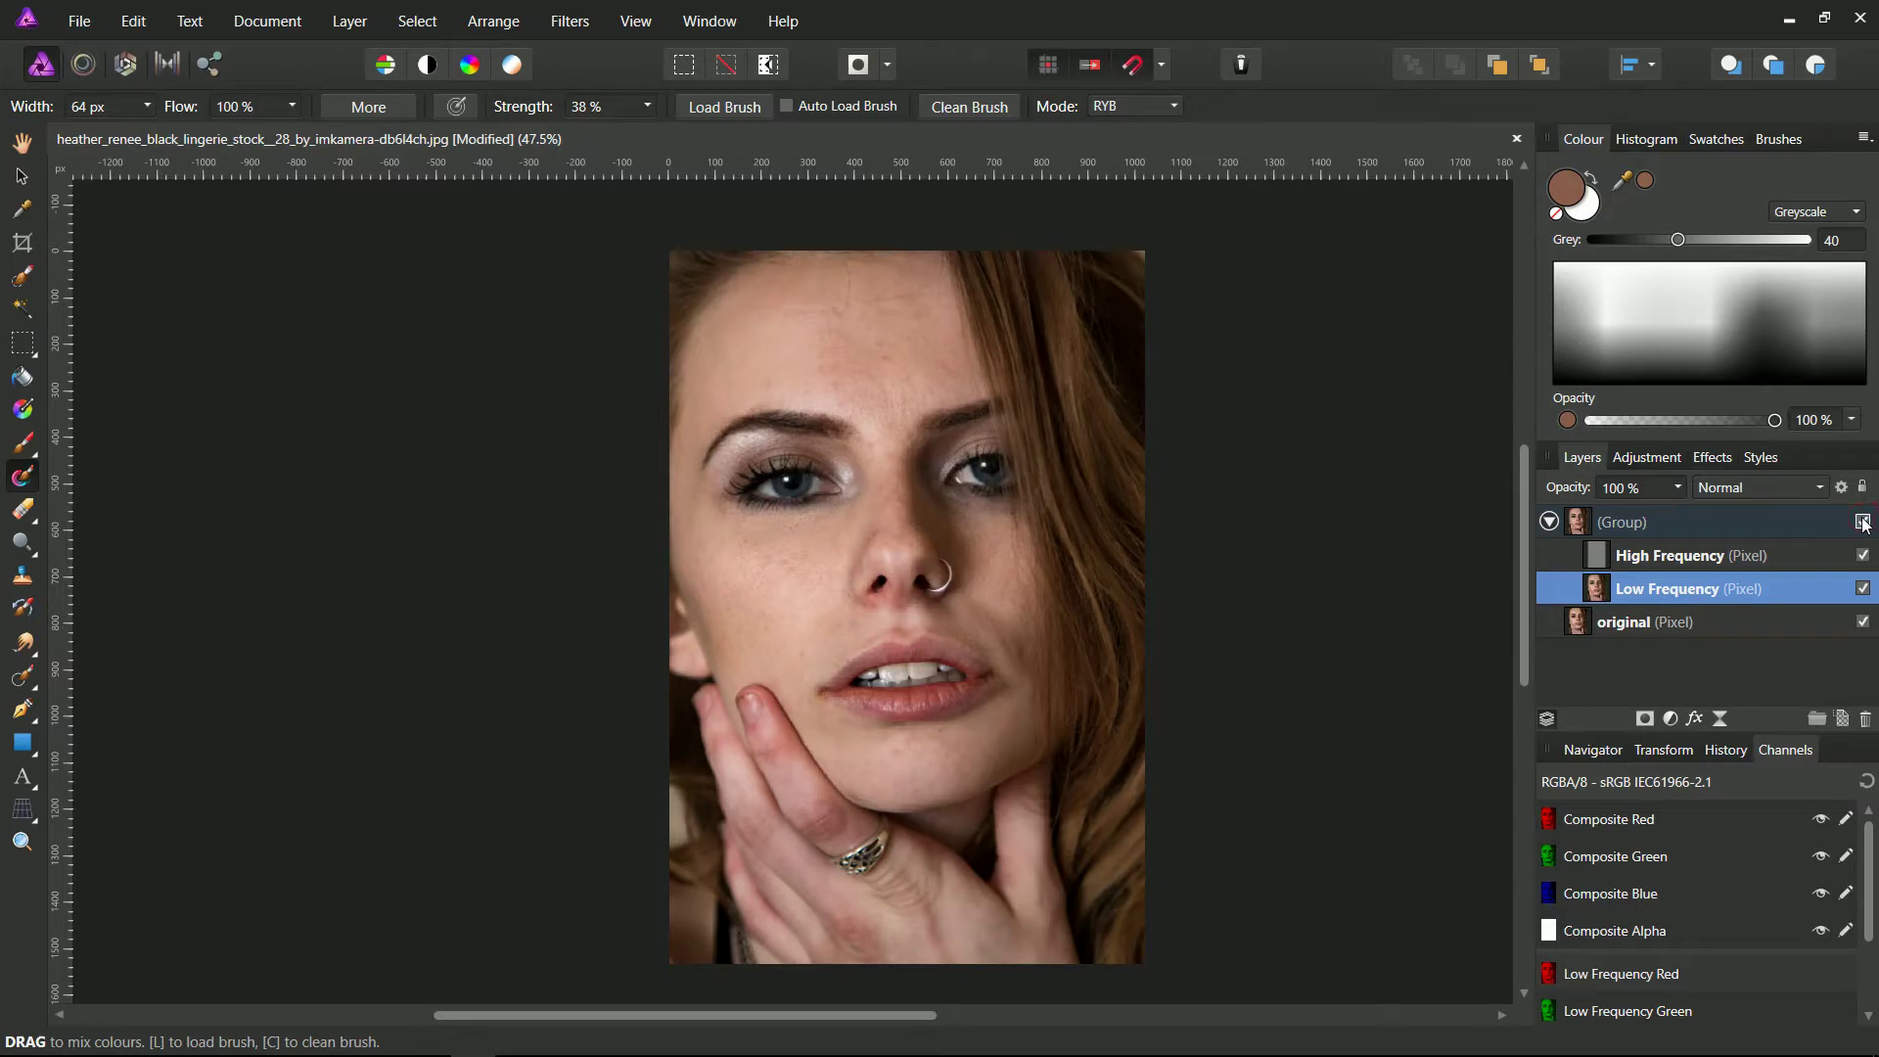
click(1864, 524)
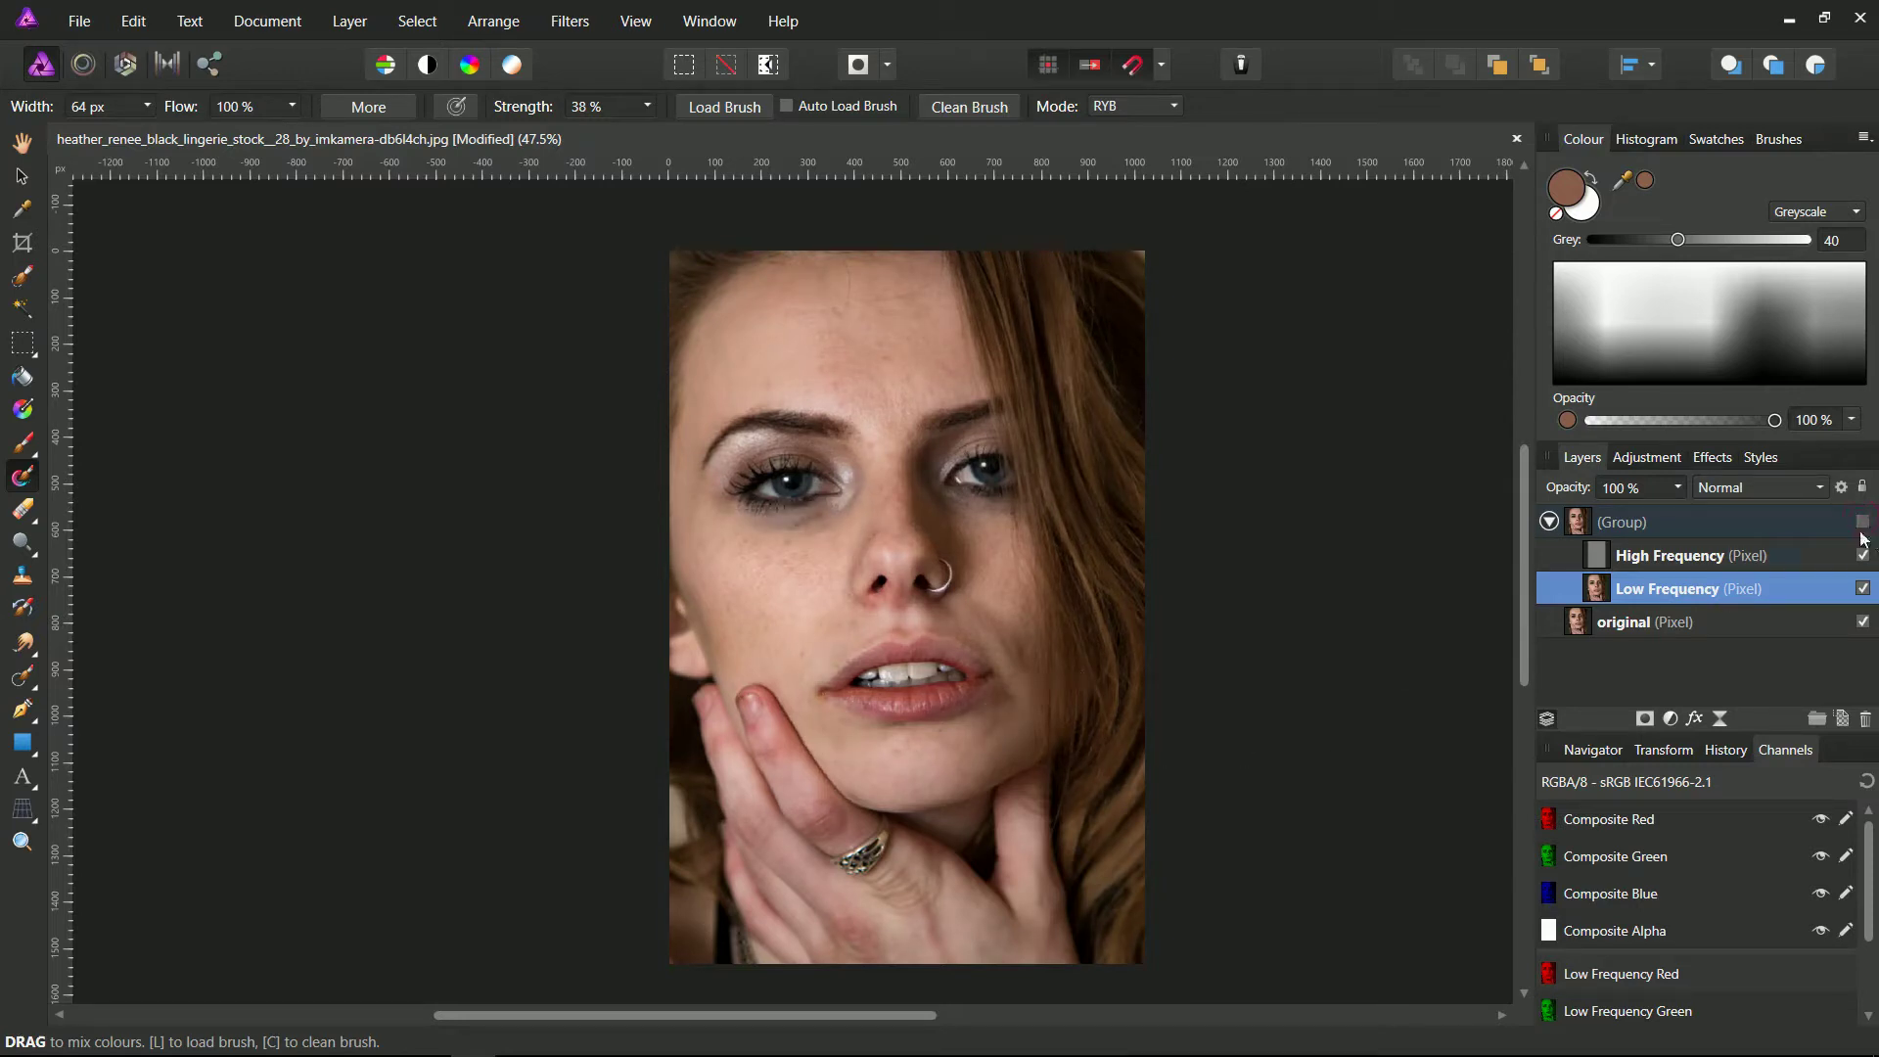
click(1863, 529)
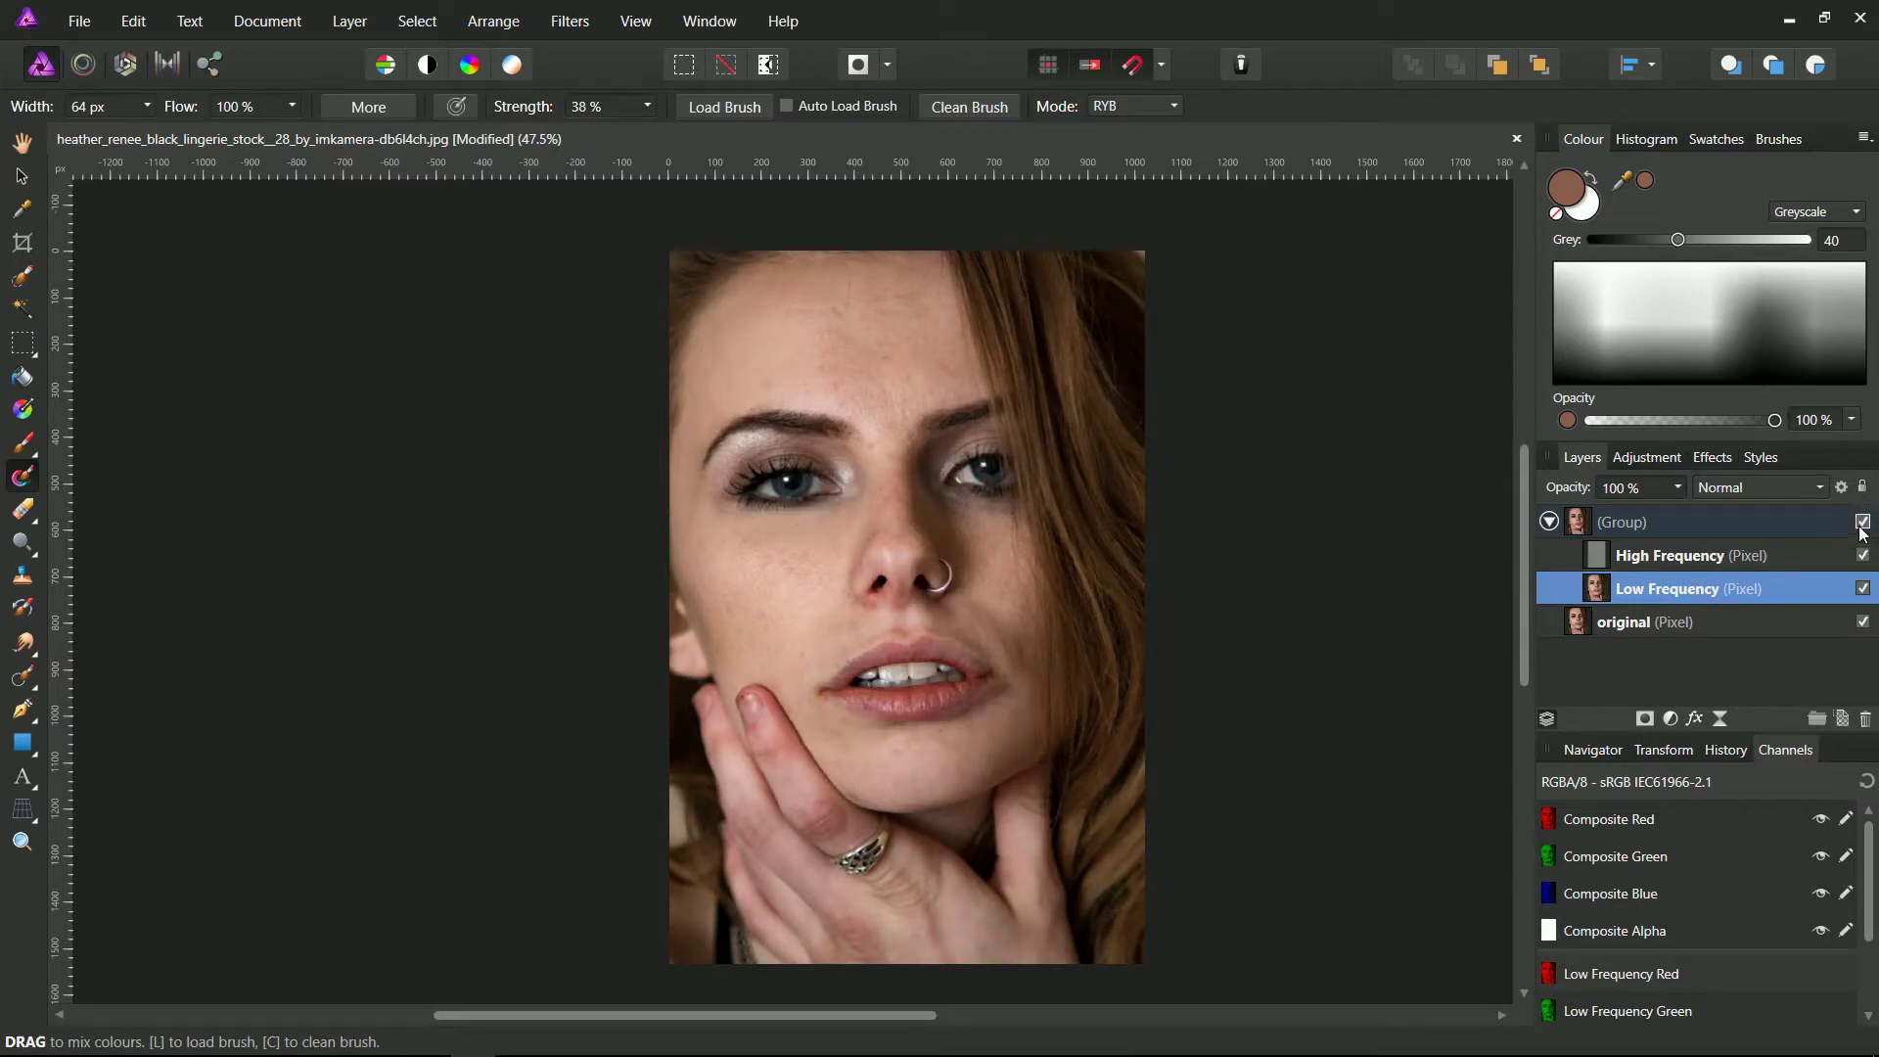
click(1863, 525)
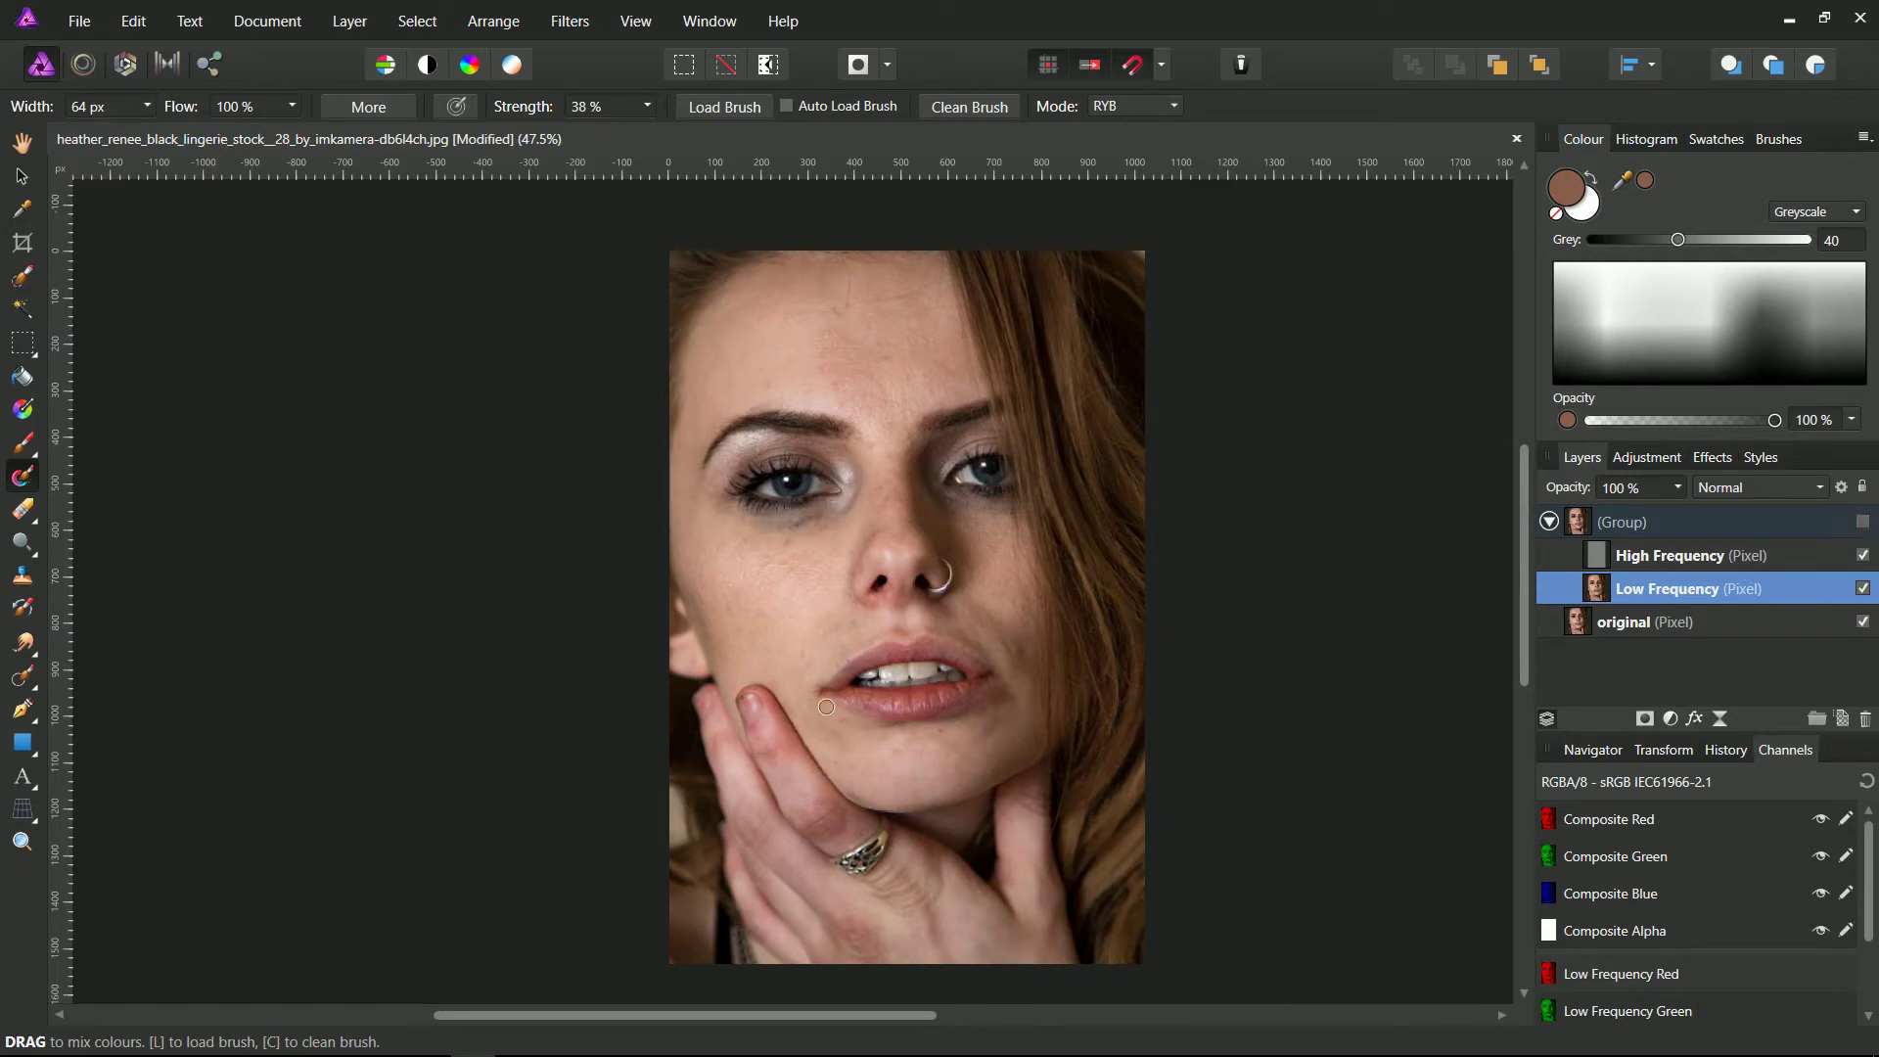
click(1864, 524)
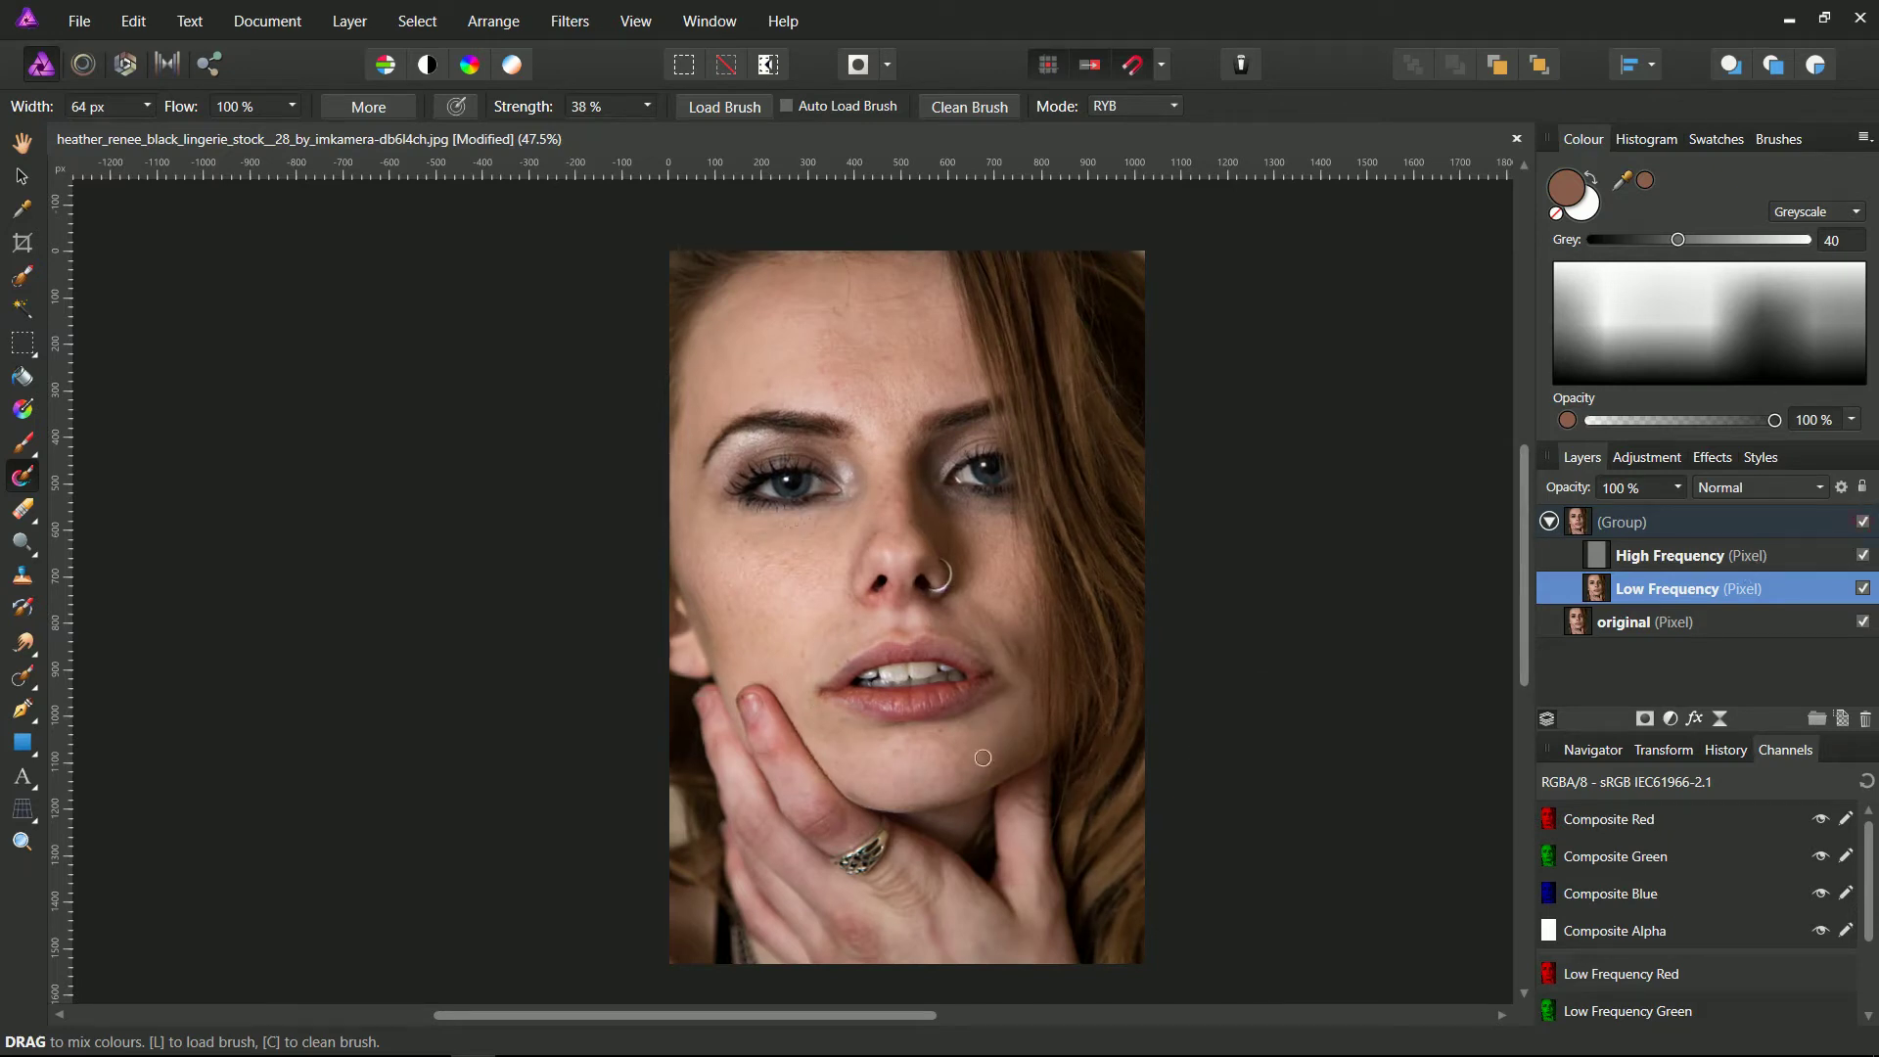
scroll(893, 737, up, 1)
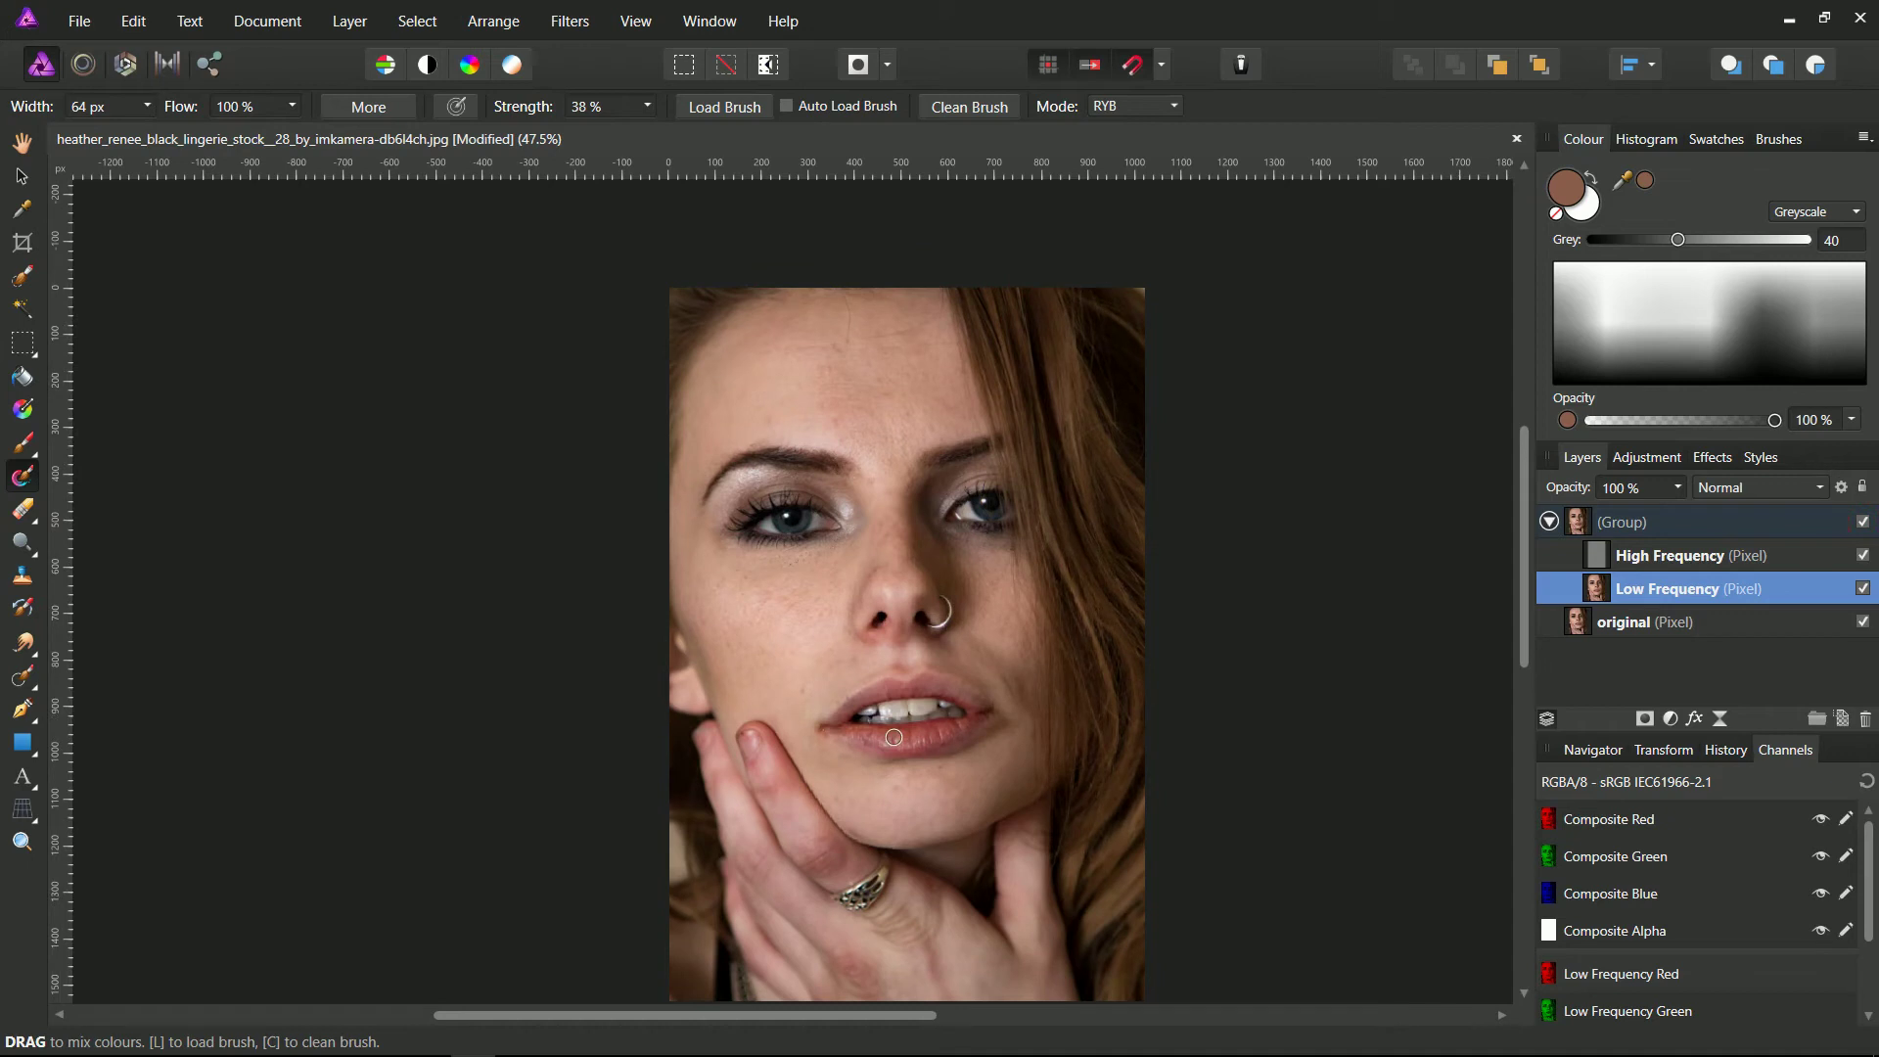
scroll(893, 737, right, 3)
scroll(885, 731, down, 1)
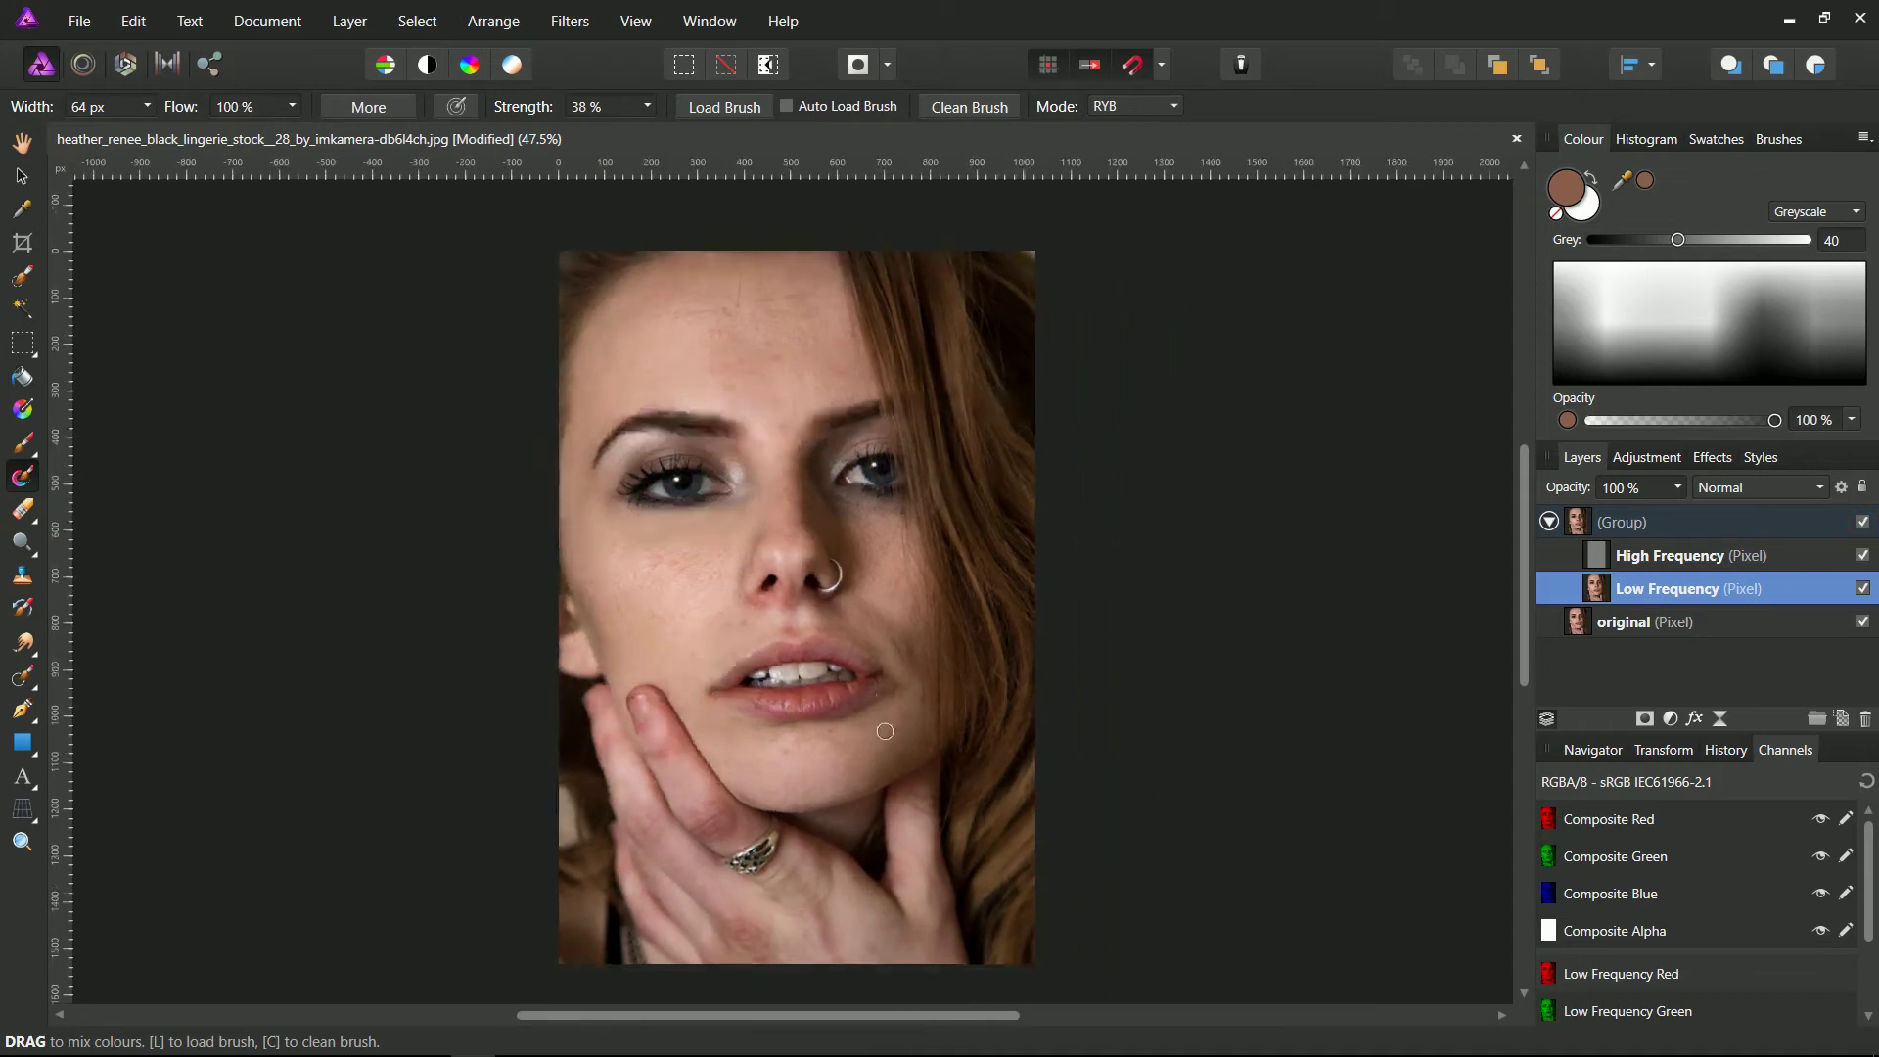